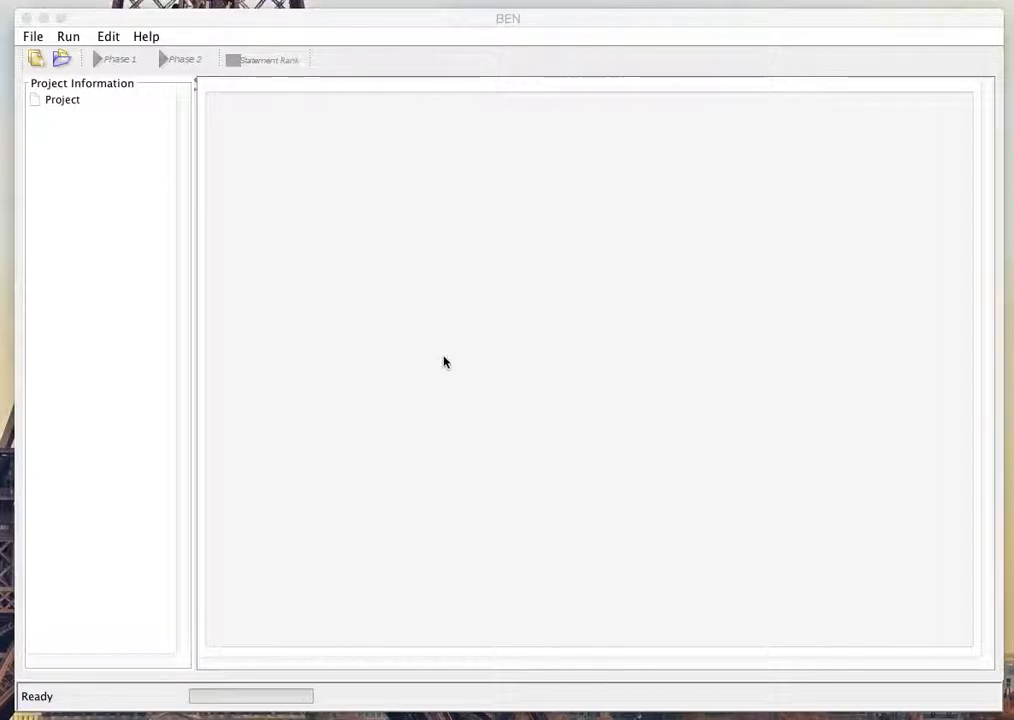
# Step: Start a new project and name it replace
pyautogui.click(36, 60)
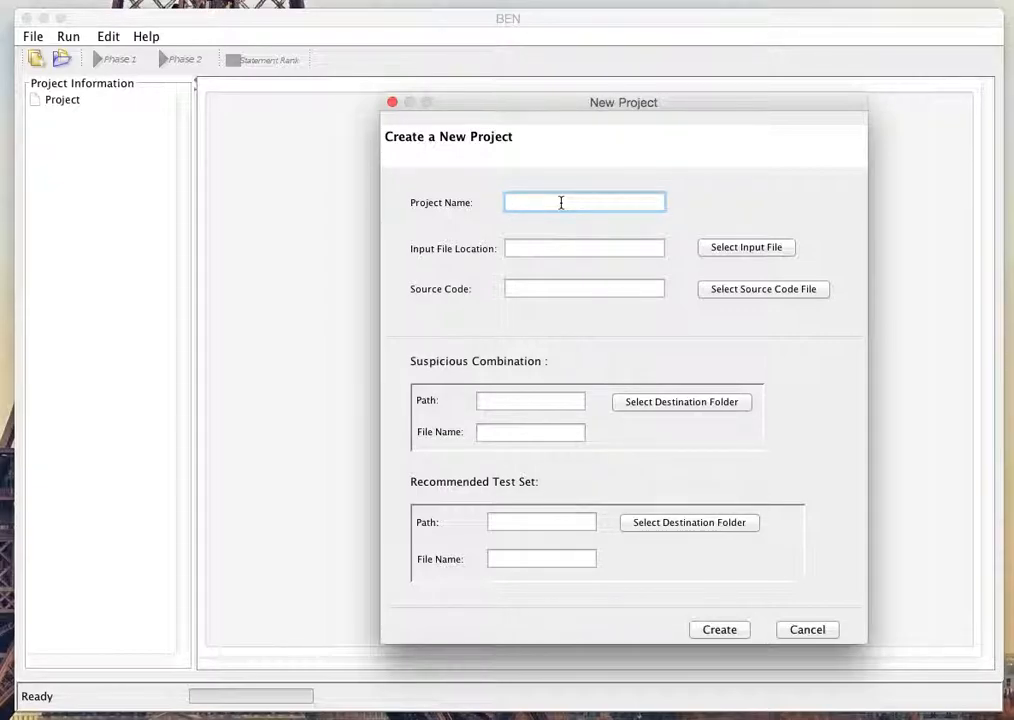
pyautogui.press('BackSpace')
pyautogui.press('BackSpace')
pyautogui.write('plac')
# Step: Browse for the input file in the replace folder inside the Desktop's replaceProgram folder
pyautogui.click(560, 243)
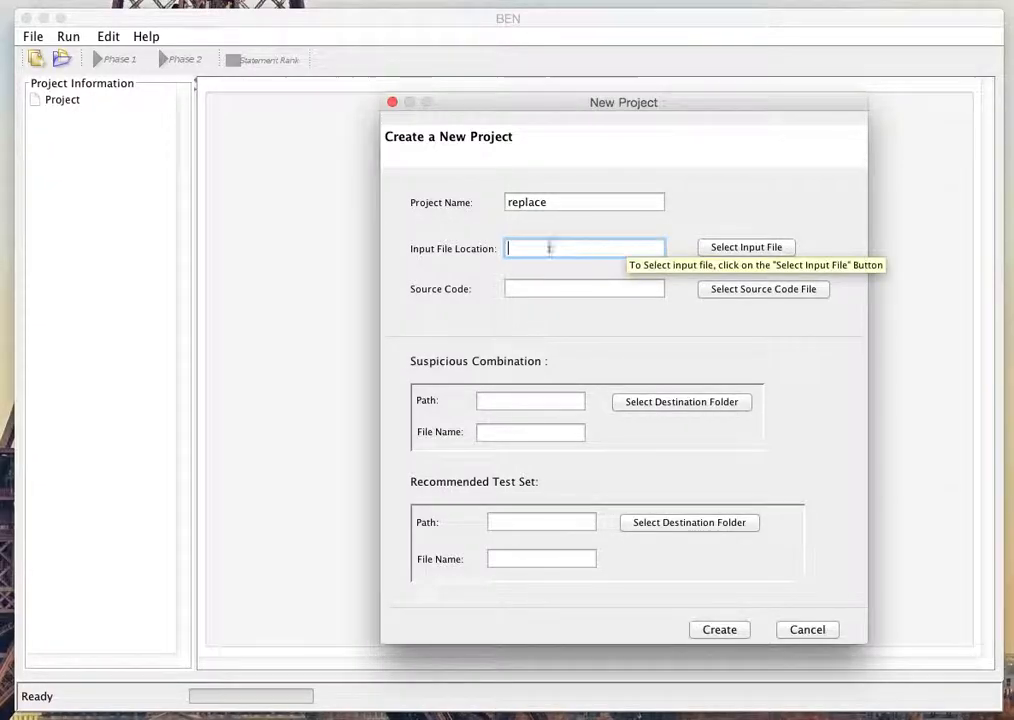
pyautogui.click(731, 247)
pyautogui.doubleClick(450, 342)
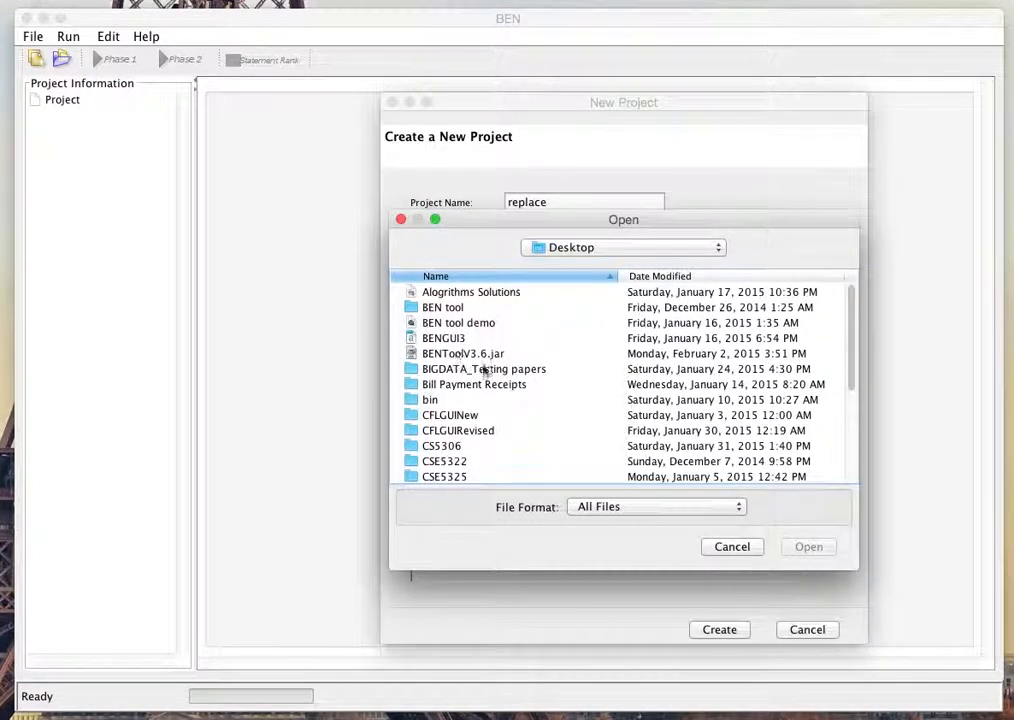
pyautogui.moveTo(851, 333); pyautogui.dragTo(838, 484)
pyautogui.doubleClick(470, 444)
pyautogui.doubleClick(455, 307)
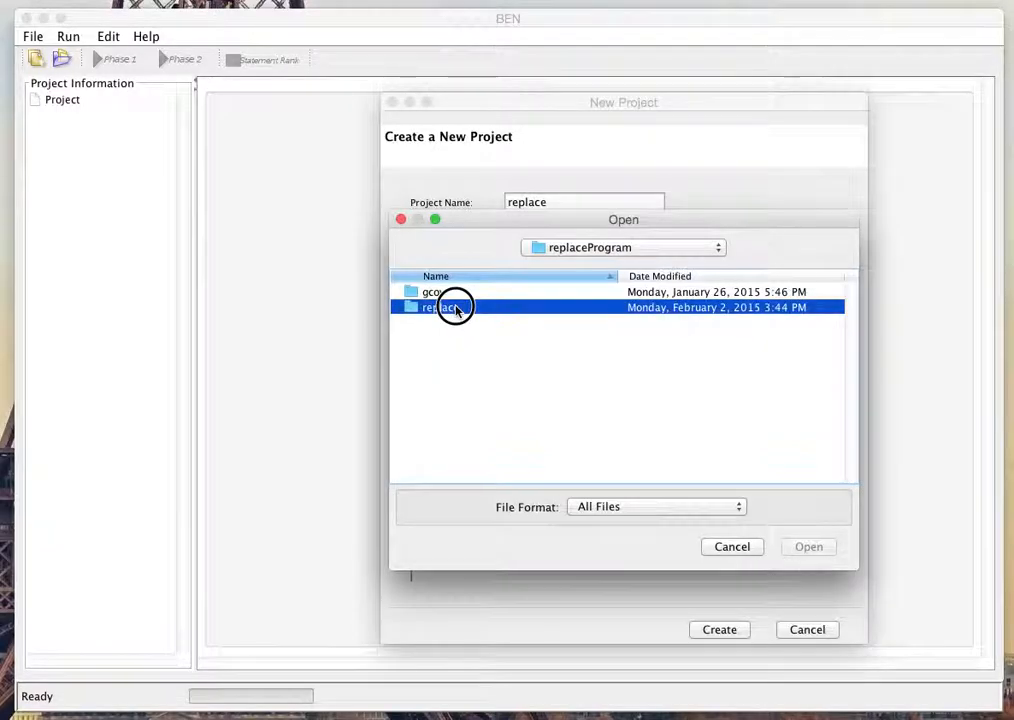
pyautogui.moveTo(853, 319); pyautogui.dragTo(847, 470)
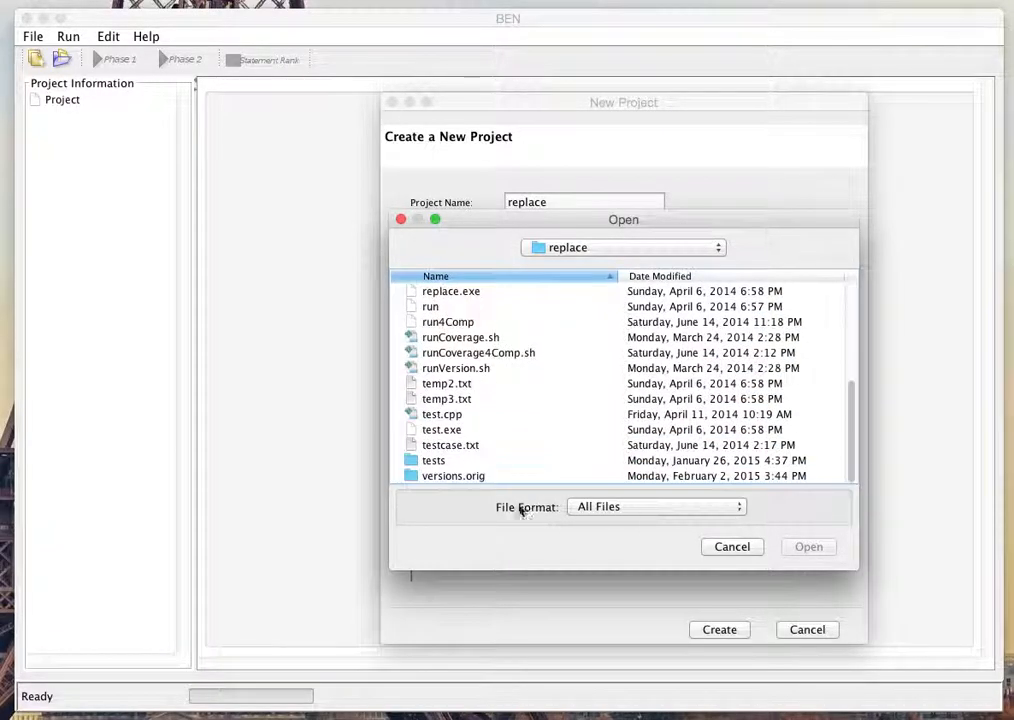
# Step: Choose inputfile.csv from versions.orig/v26 as the project's input file
pyautogui.doubleClick(482, 476)
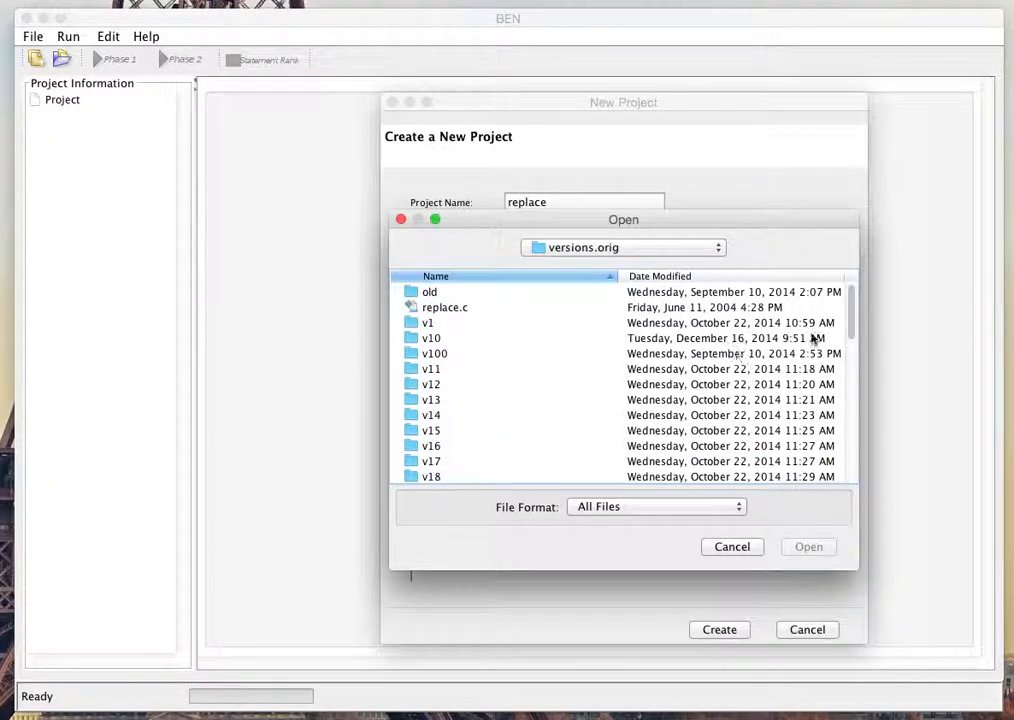
pyautogui.scroll(-2, 852, 336)
pyautogui.scroll(-2, 852, 336)
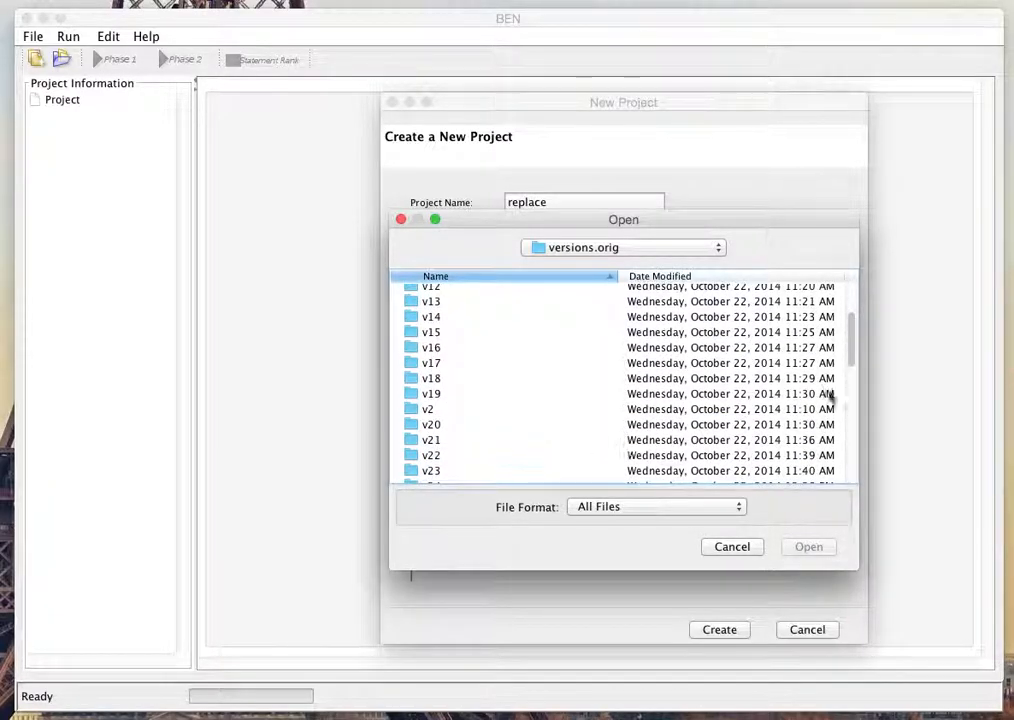
pyautogui.scroll(-3, 852, 345)
pyautogui.doubleClick(437, 407)
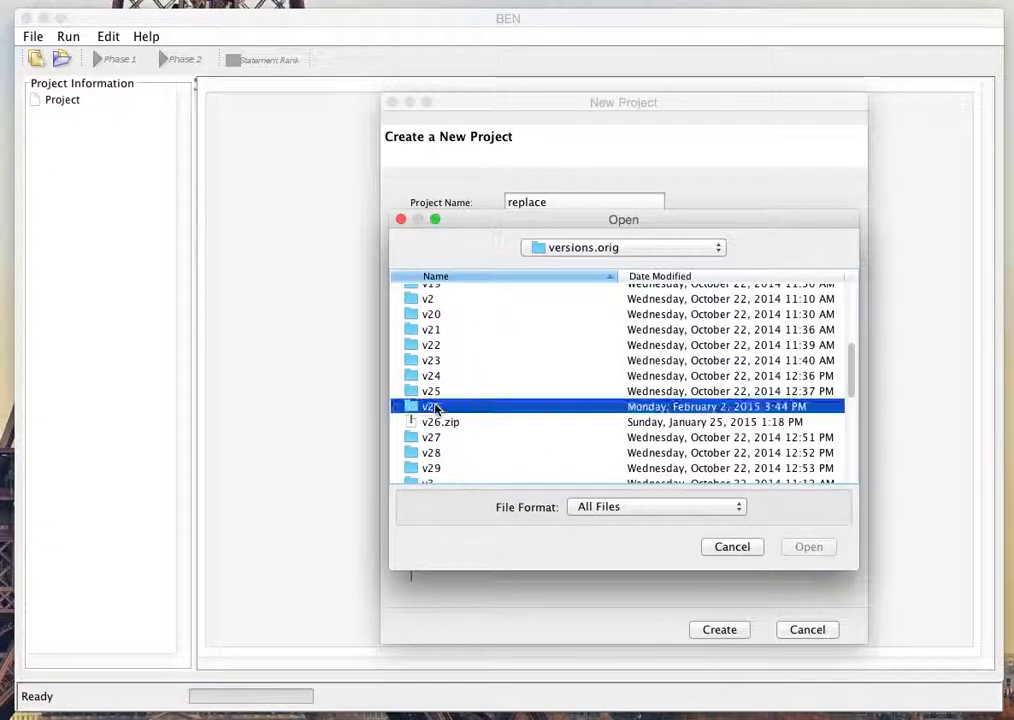
pyautogui.moveTo(852, 311); pyautogui.dragTo(851, 362)
pyautogui.doubleClick(452, 329)
# Step: Start selecting the source code file, browsing from the Desktop folder
pyautogui.click(590, 290)
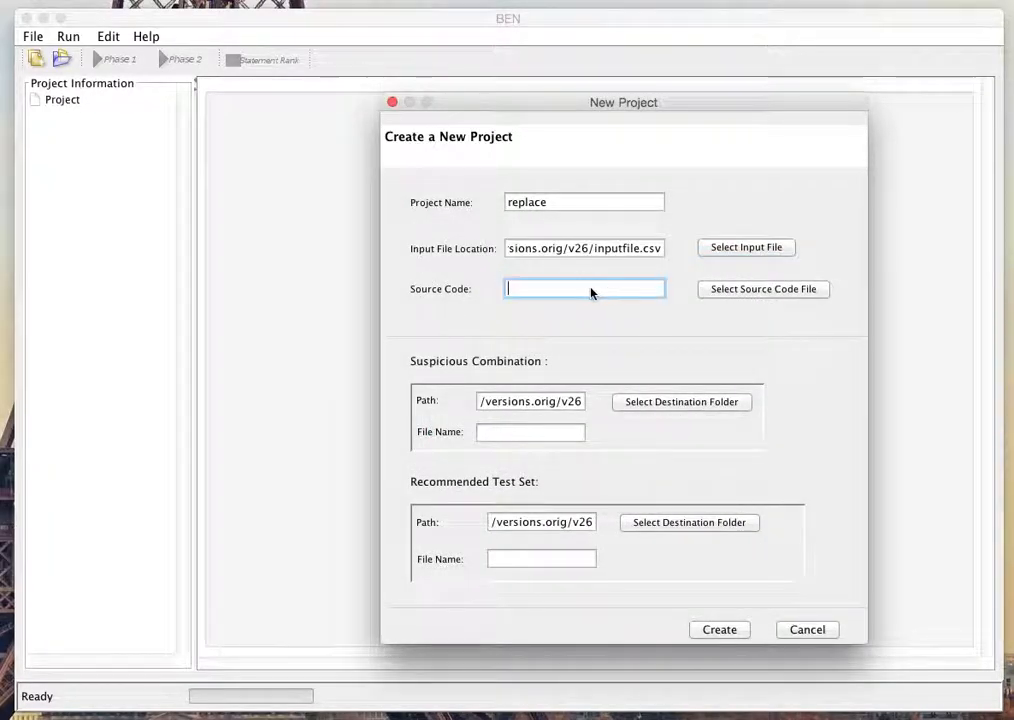
pyautogui.click(760, 289)
pyautogui.doubleClick(439, 335)
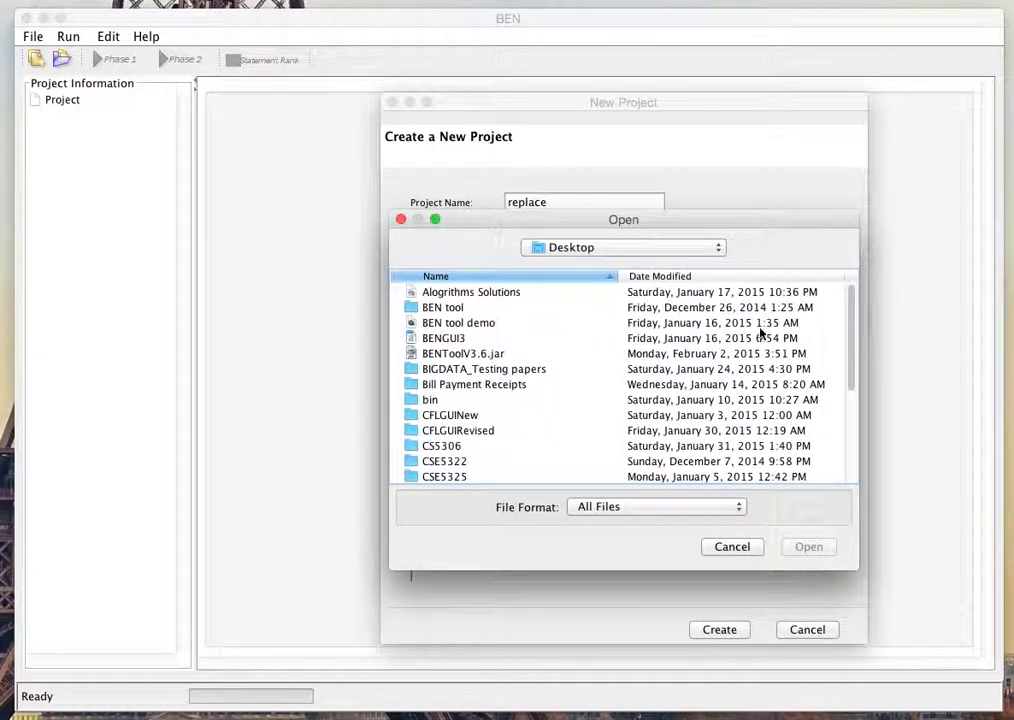
pyautogui.scroll(-5, 846, 378)
pyautogui.doubleClick(462, 461)
pyautogui.click(600, 250)
pyautogui.click(593, 262)
# Step: Choose replace.c from replaceProgram/replace/versions.orig/v26 as the source code file
pyautogui.moveTo(849, 317); pyautogui.dragTo(845, 437)
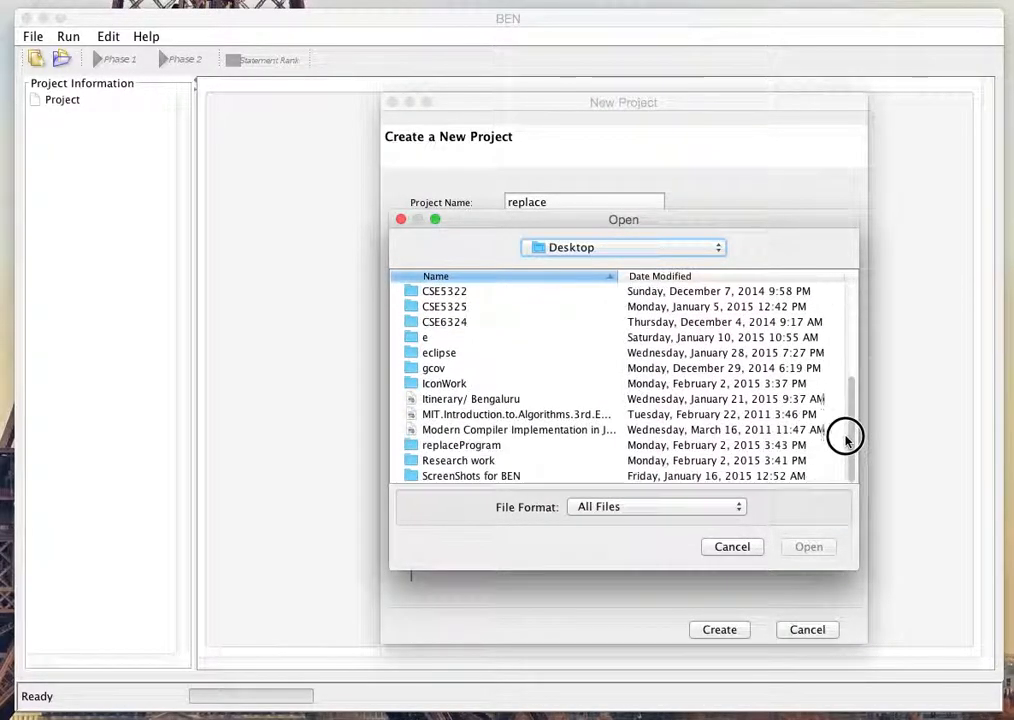
pyautogui.doubleClick(463, 446)
pyautogui.doubleClick(450, 312)
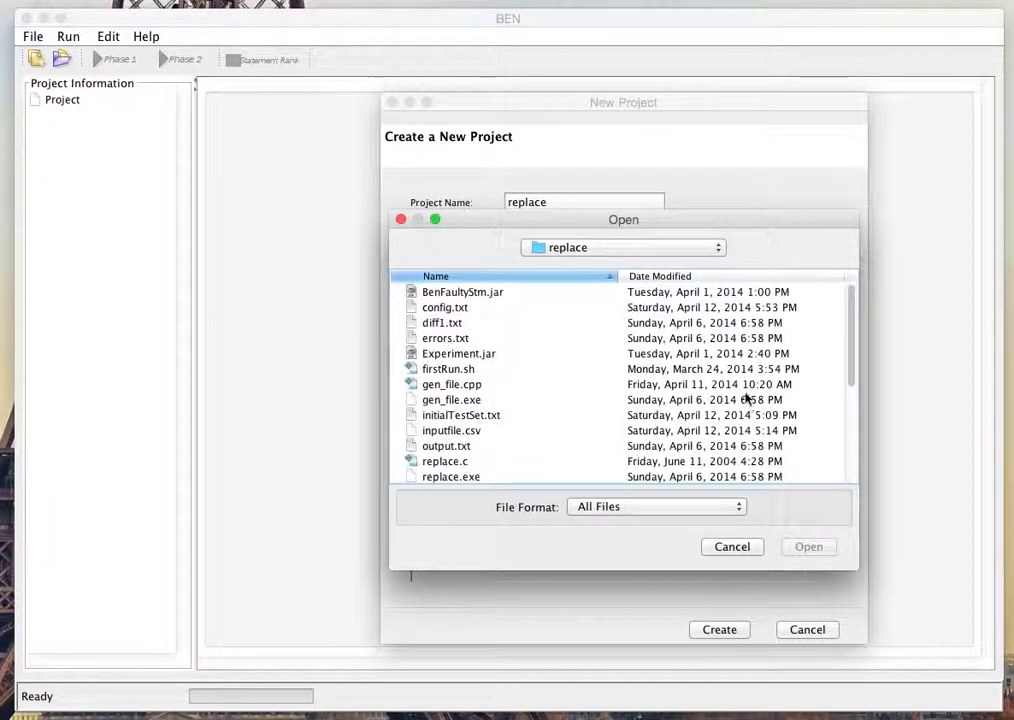
pyautogui.scroll(-5, 770, 396)
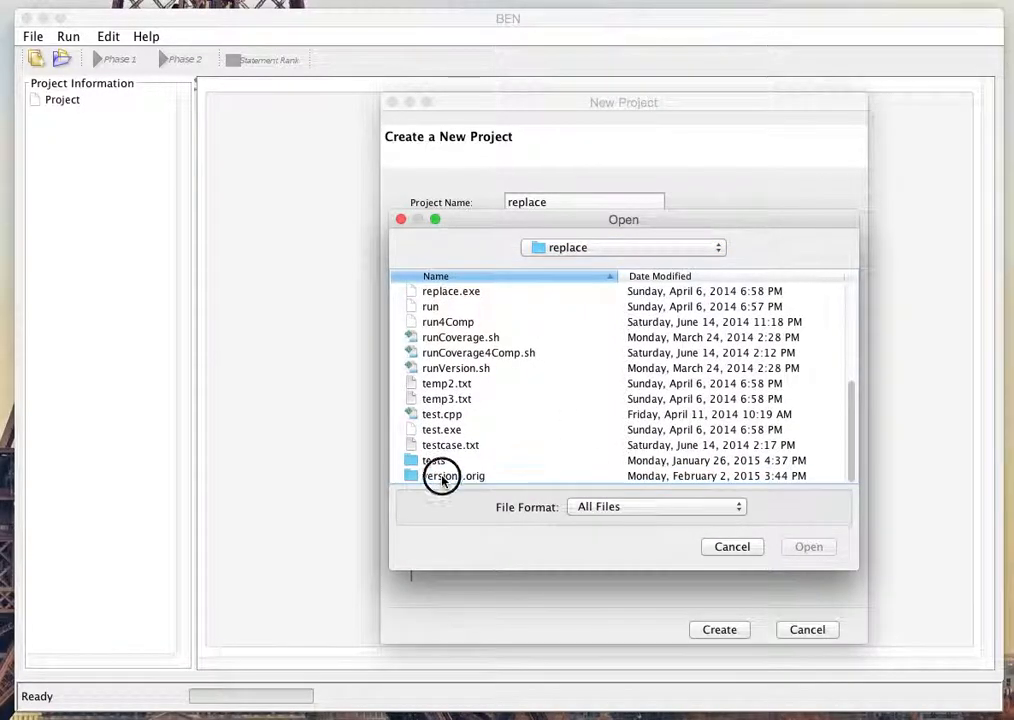
pyautogui.doubleClick(443, 478)
pyautogui.scroll(-5, 471, 440)
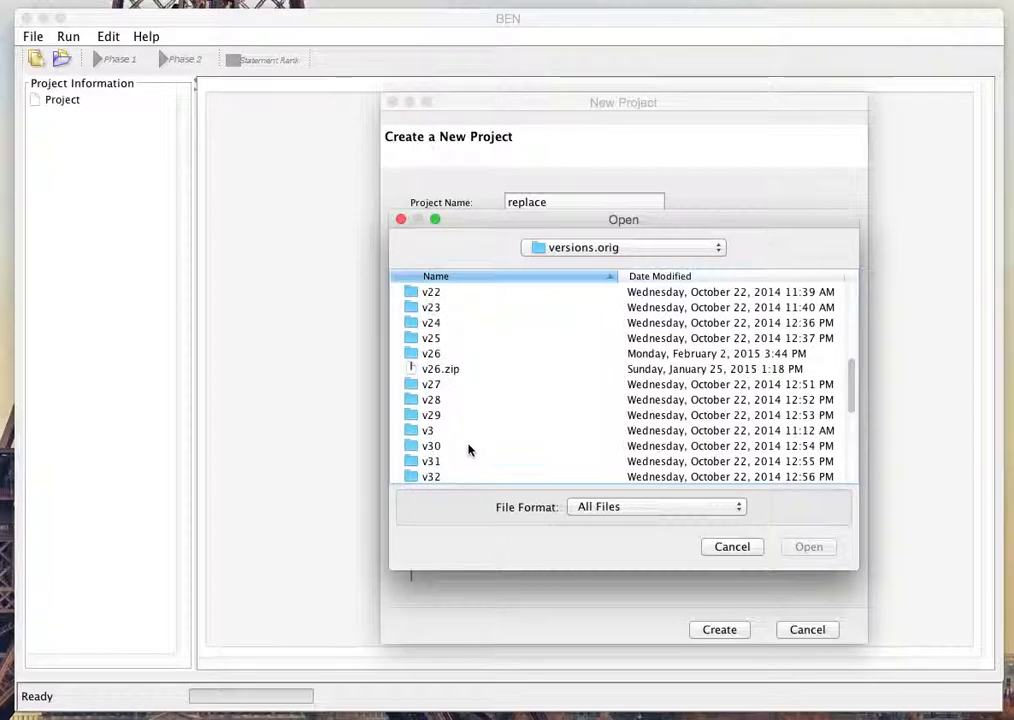
pyautogui.doubleClick(436, 358)
pyautogui.scroll(-3, 480, 400)
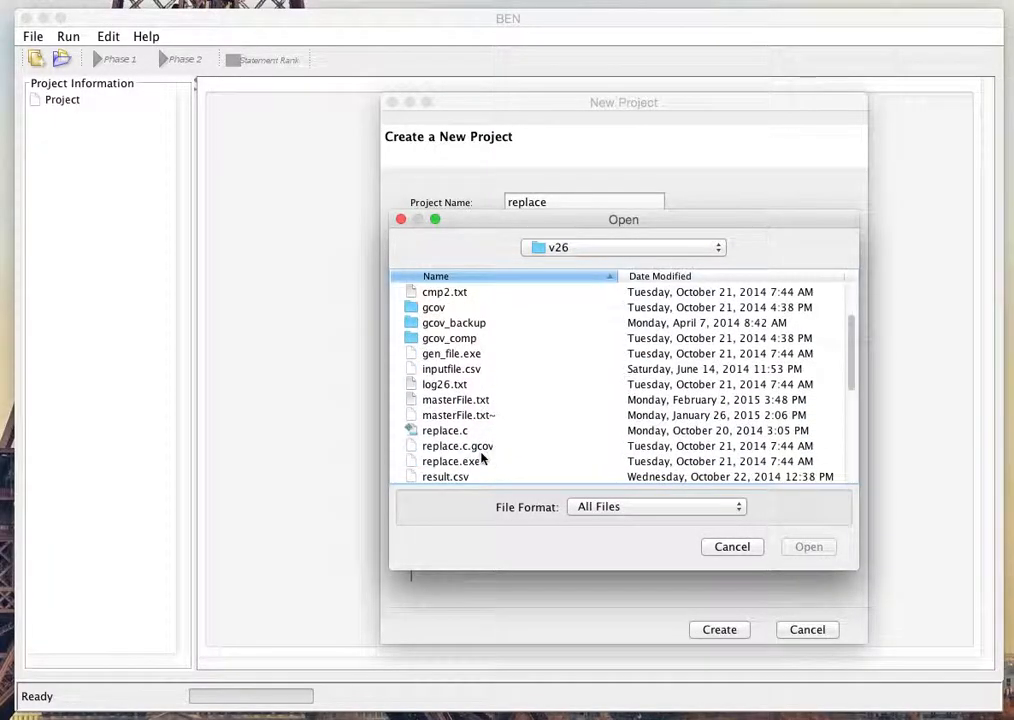
pyautogui.doubleClick(452, 430)
# Step: Name the suspicious combination file sc and the recommended test set file rts, and create the project
pyautogui.click(510, 437)
pyautogui.write('sc')
pyautogui.click(526, 557)
pyautogui.write('rts')
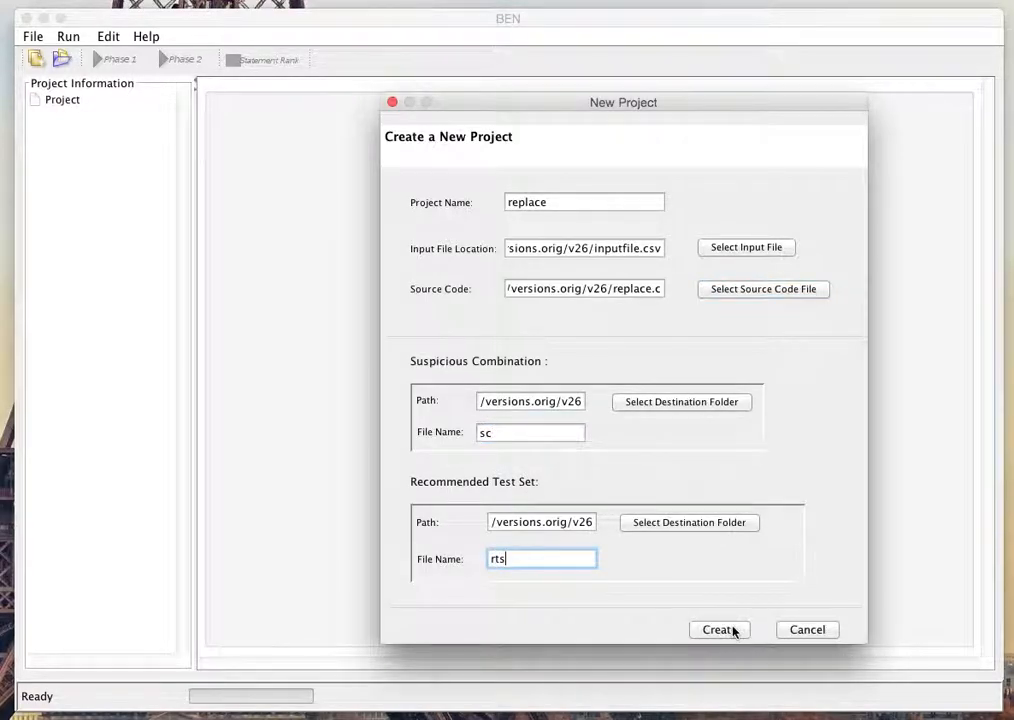
pyautogui.click(719, 629)
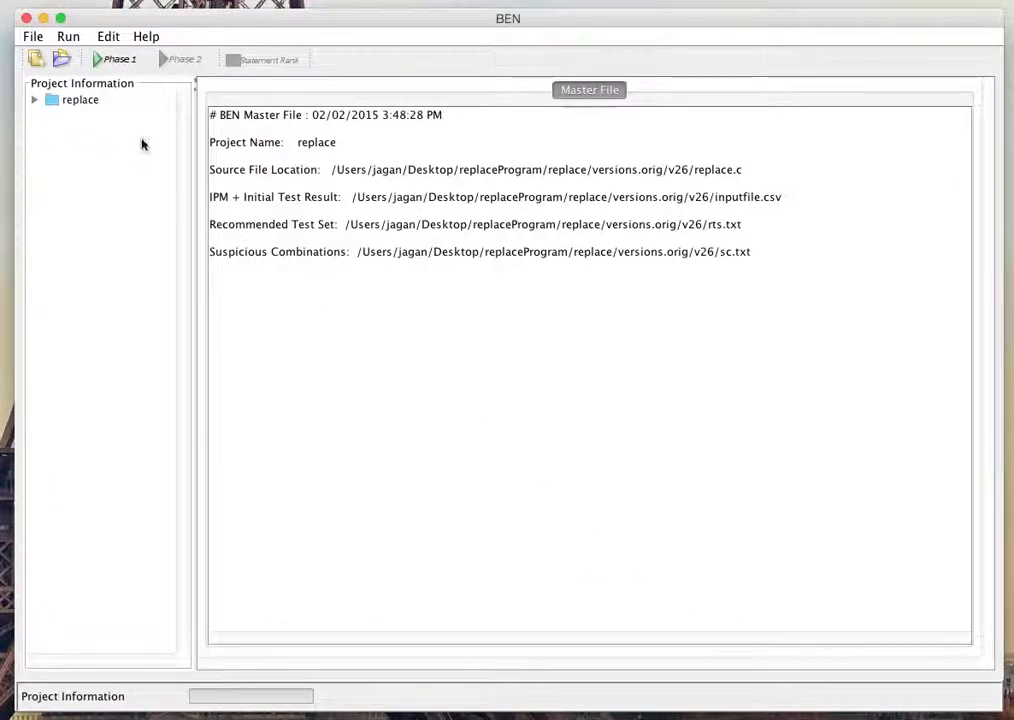
# Step: Expand the replace project with its input parameter model and display the master file
pyautogui.click(35, 100)
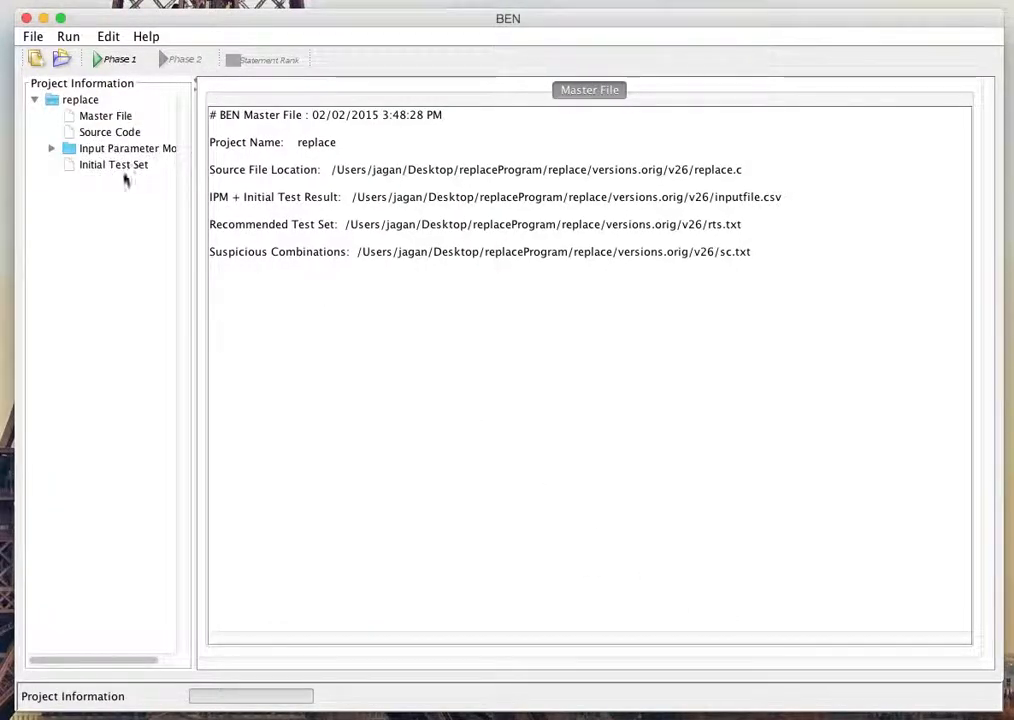
pyautogui.click(51, 148)
pyautogui.click(96, 117)
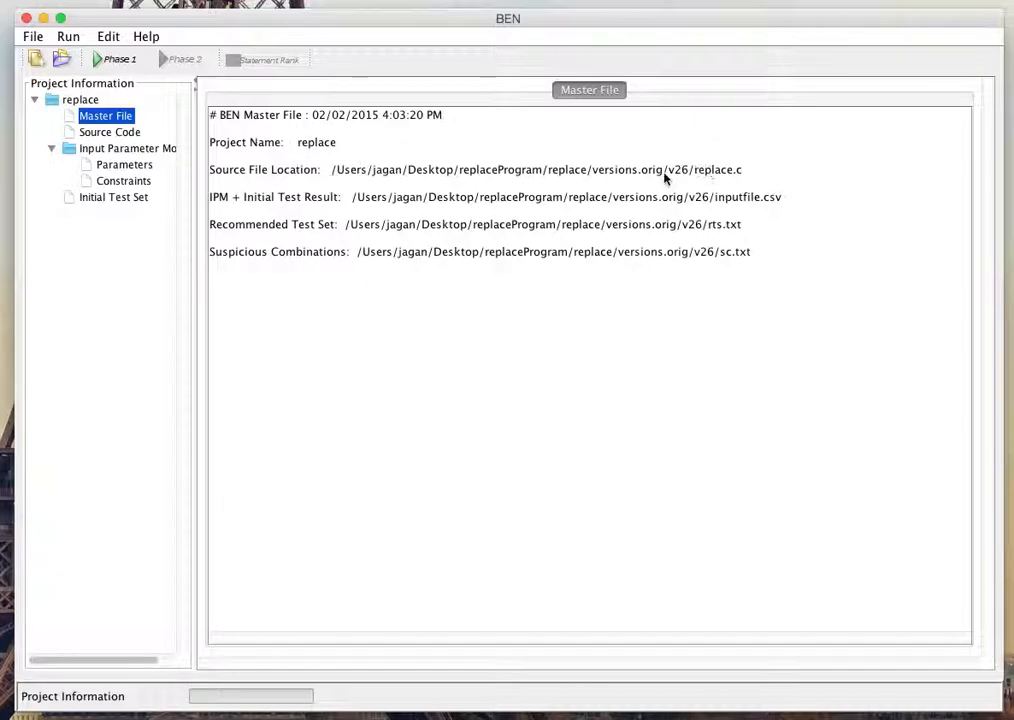
# Step: Display the project's source code and look through it
pyautogui.click(117, 142)
pyautogui.moveTo(975, 620); pyautogui.dragTo(939, 127)
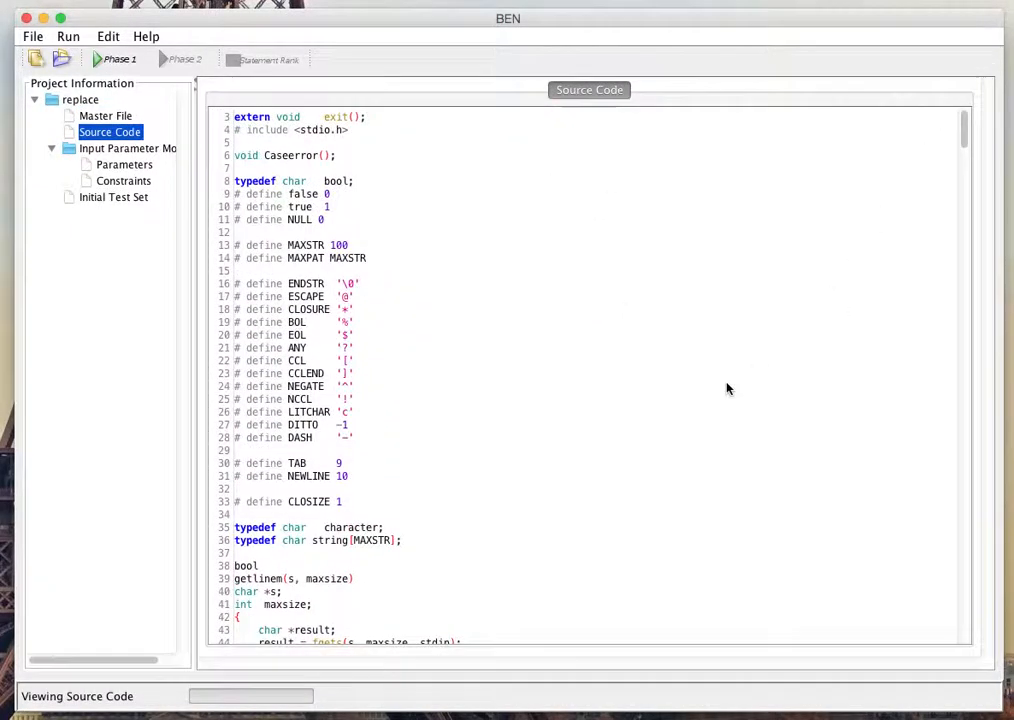
pyautogui.scroll(-10, 733, 394)
pyautogui.scroll(5, 736, 398)
pyautogui.scroll(-20, 739, 402)
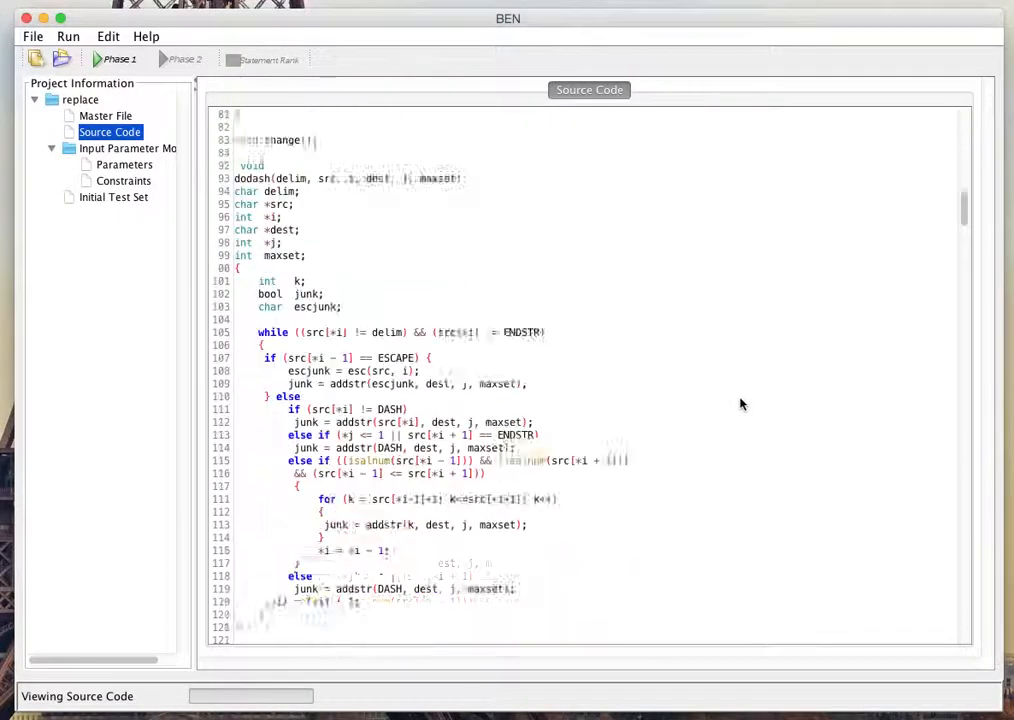
pyautogui.scroll(20, 741, 404)
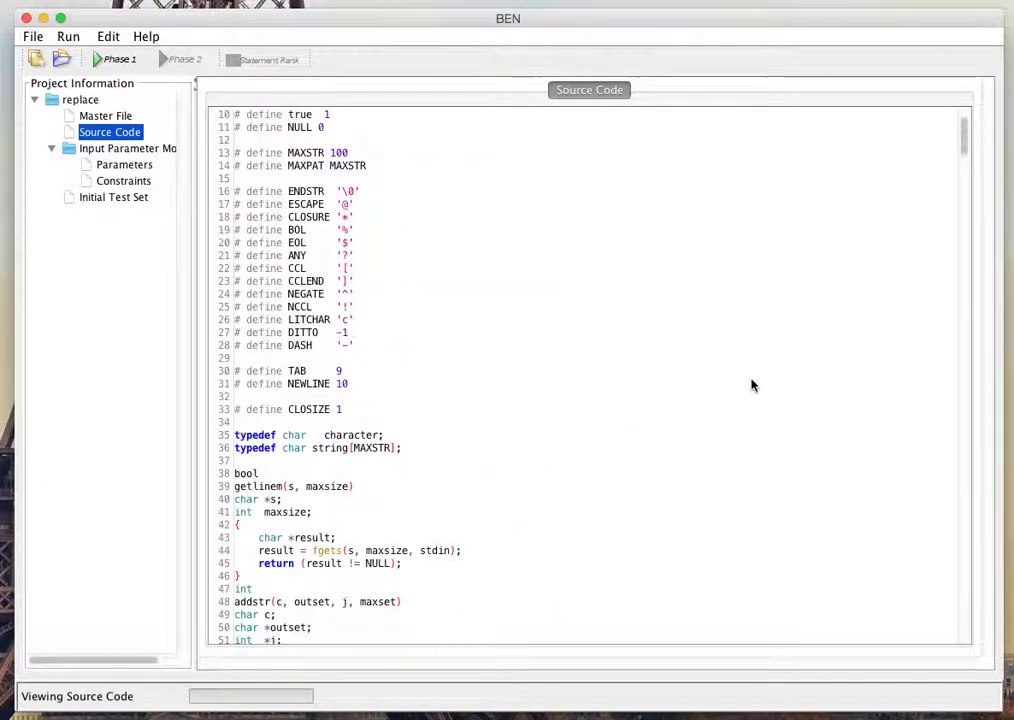
# Step: Review the input parameter model's parameters and constraints, and the initial test set
pyautogui.click(125, 163)
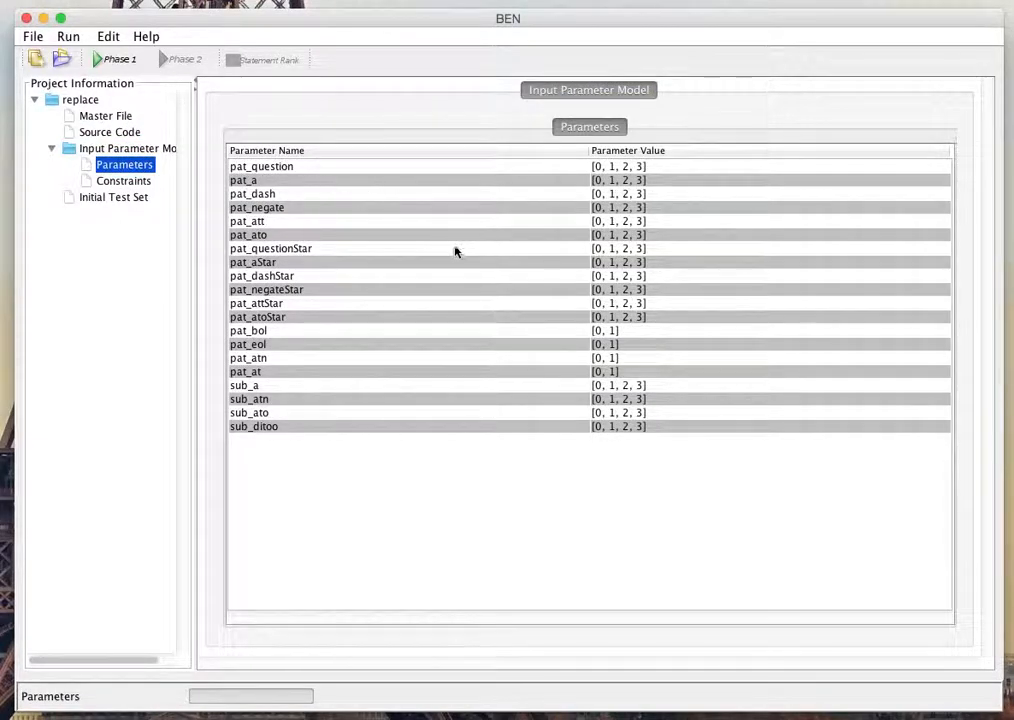
pyautogui.click(129, 183)
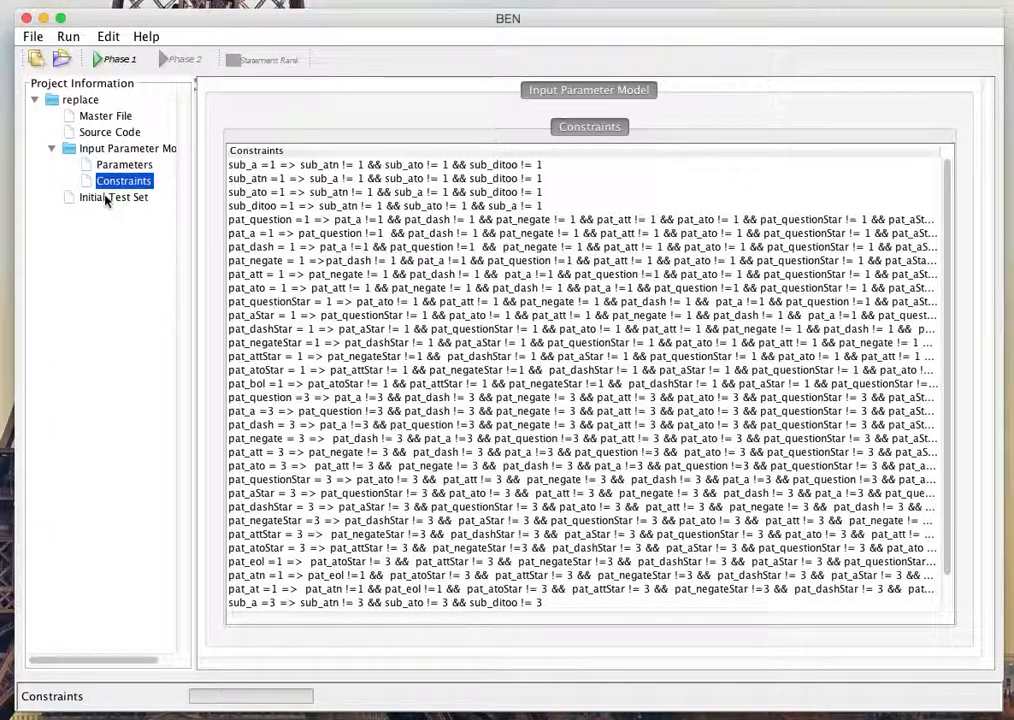
pyautogui.click(110, 198)
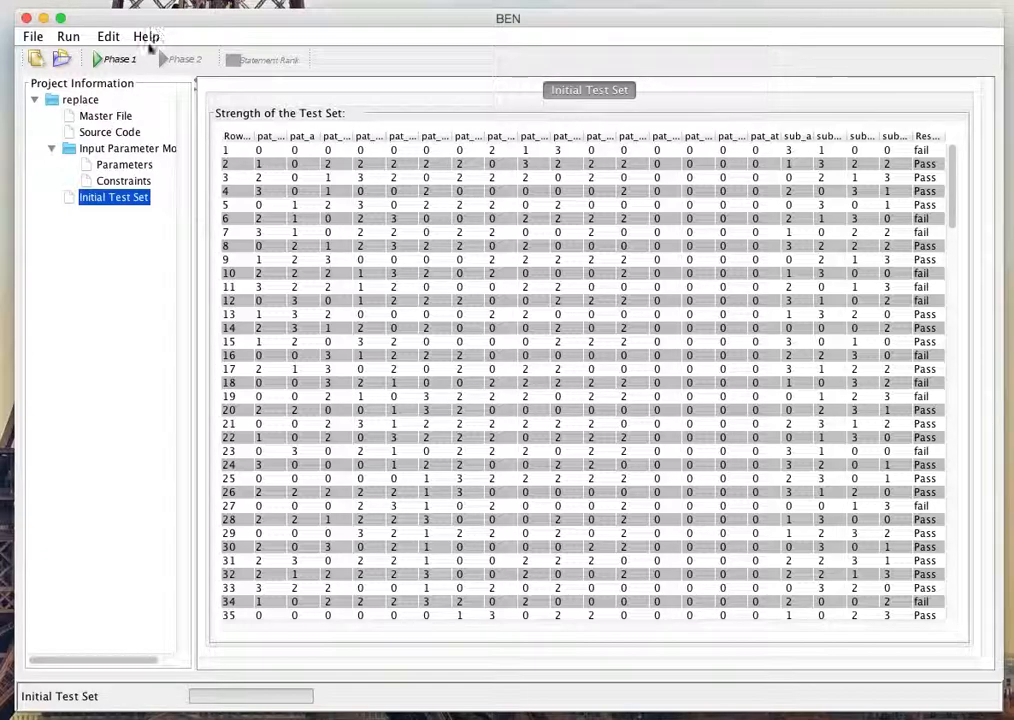
# Step: Run Phase 1 on the replace project
pyautogui.click(68, 36)
pyautogui.moveTo(150, 58)
pyautogui.click(322, 58)
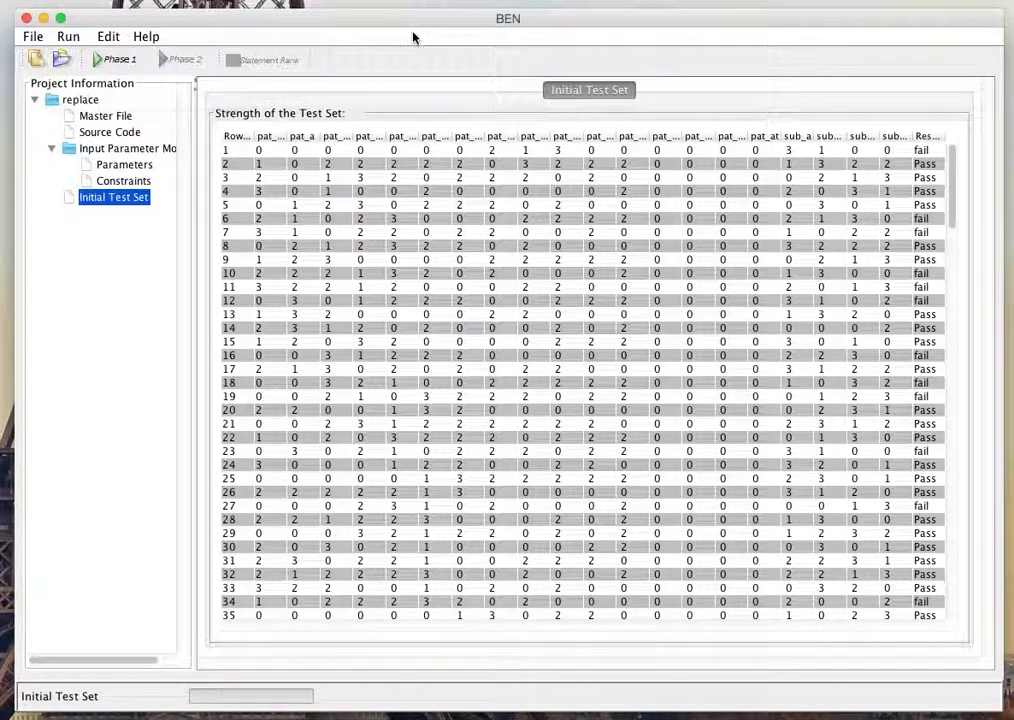
pyautogui.click(98, 61)
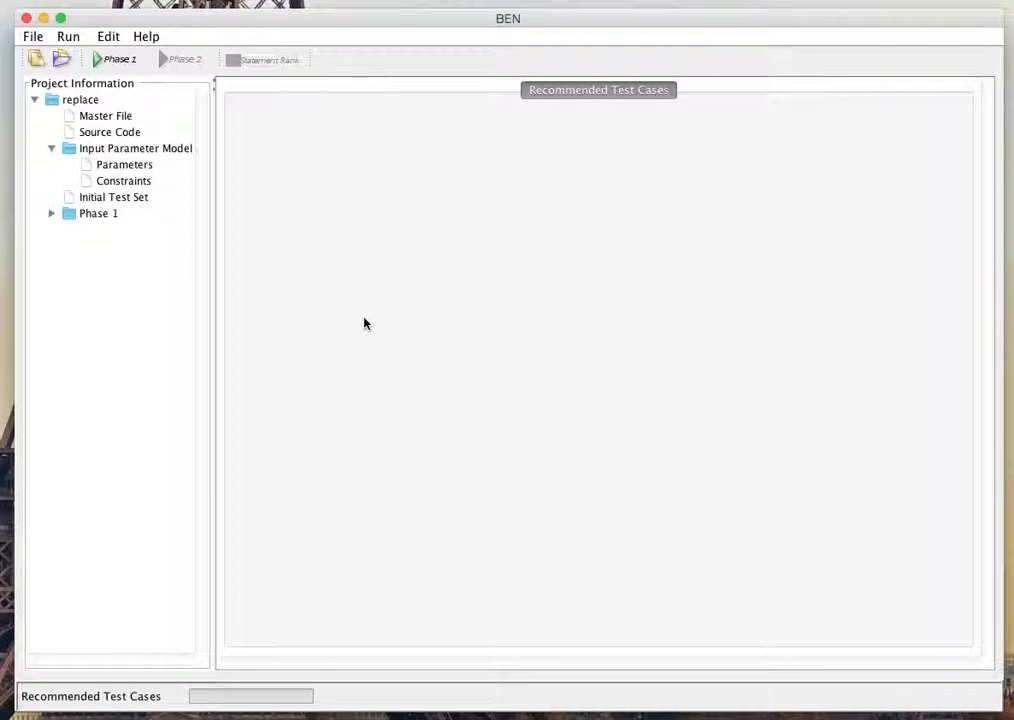
# Step: Expand the Phase 1 results down to Iteration 1 and display its recommended test cases
pyautogui.click(51, 213)
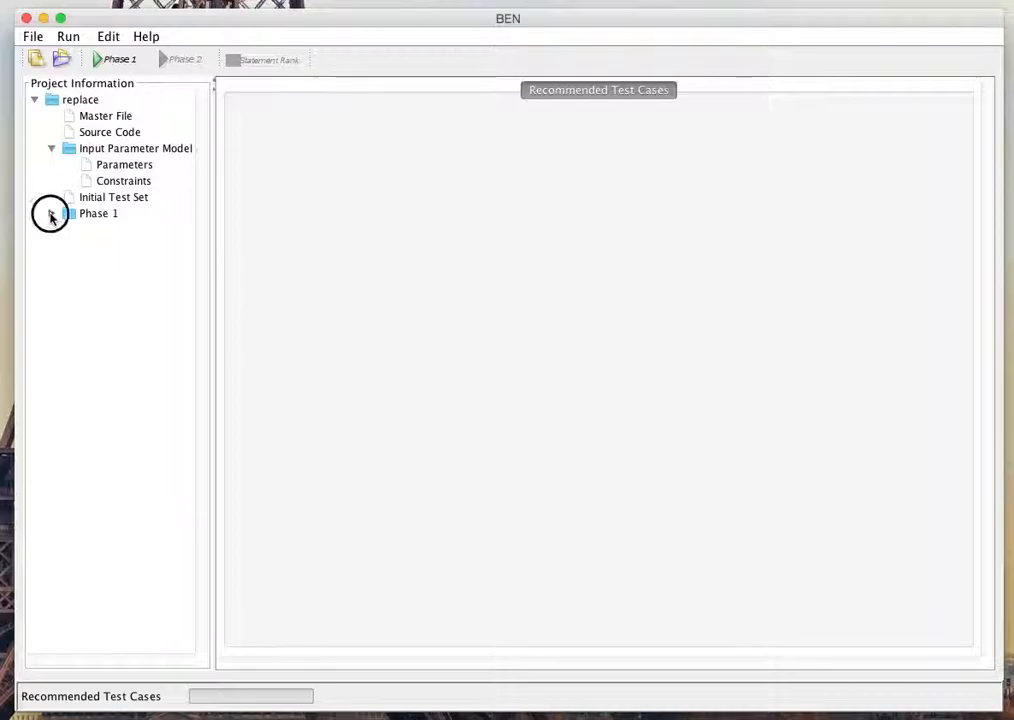
pyautogui.click(68, 229)
pyautogui.click(125, 263)
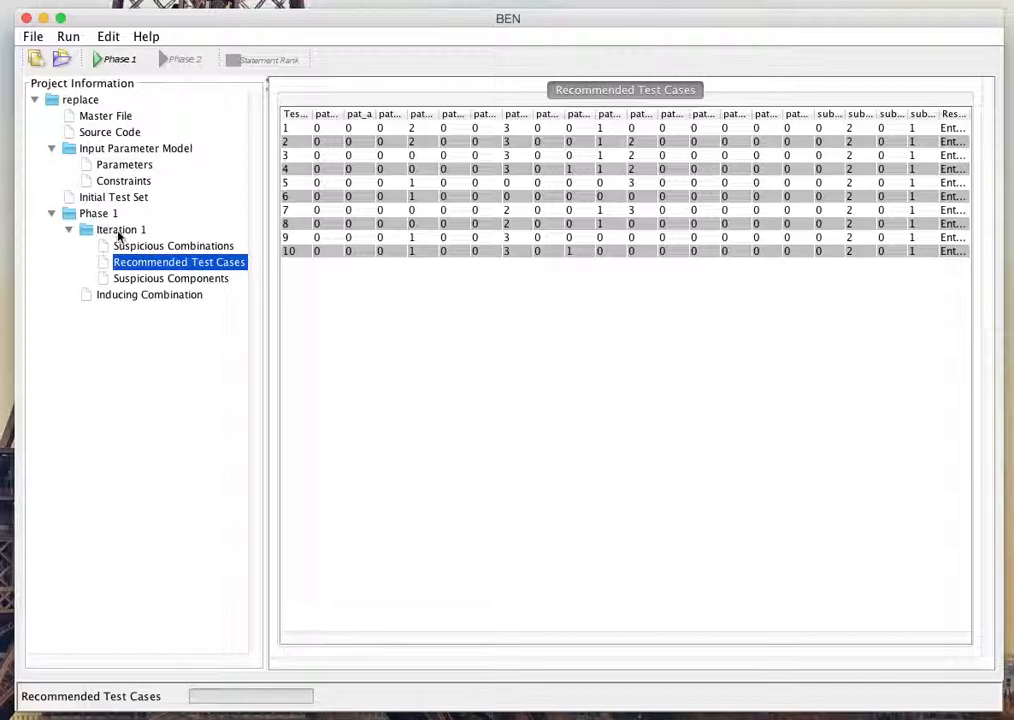
# Step: Examine Iteration 1's ranked suspicious combinations alongside its recommended test cases
pyautogui.click(136, 246)
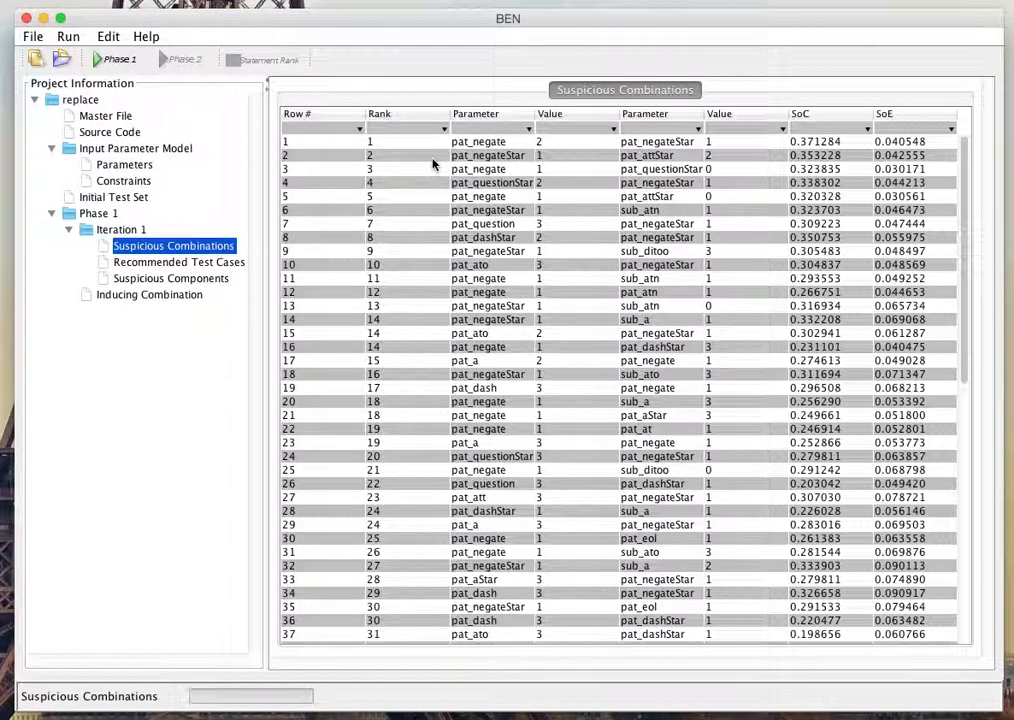
pyautogui.moveTo(973, 186)
pyautogui.mouseDown()
pyautogui.moveTo(980, 493)
pyautogui.moveTo(975, 165)
pyautogui.mouseUp()
pyautogui.click(186, 266)
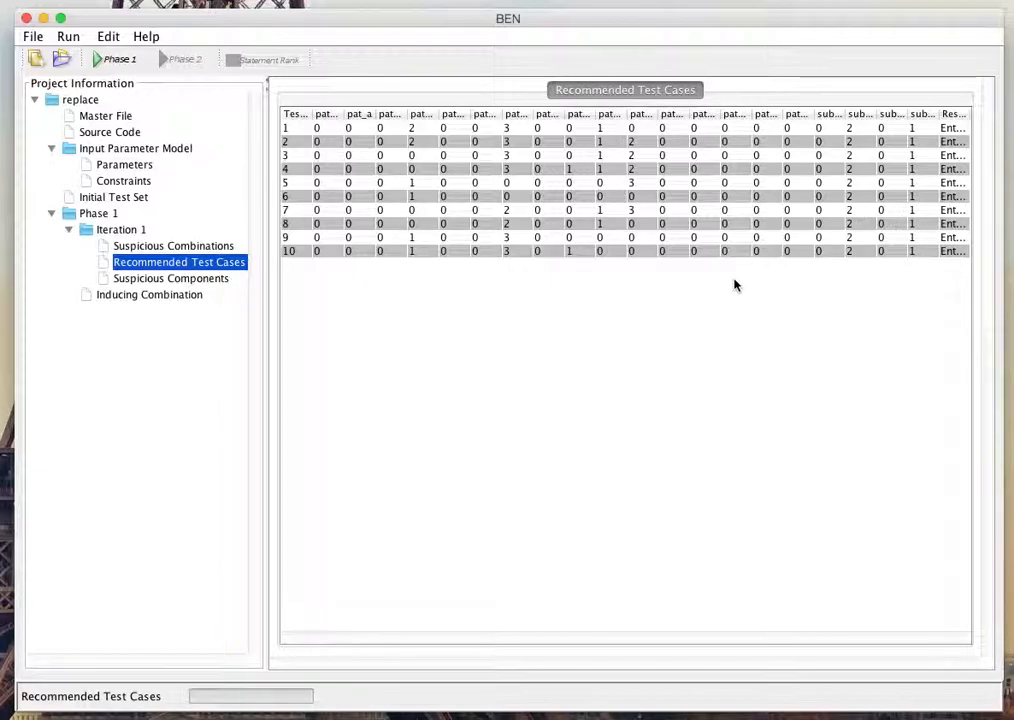
pyautogui.click(219, 248)
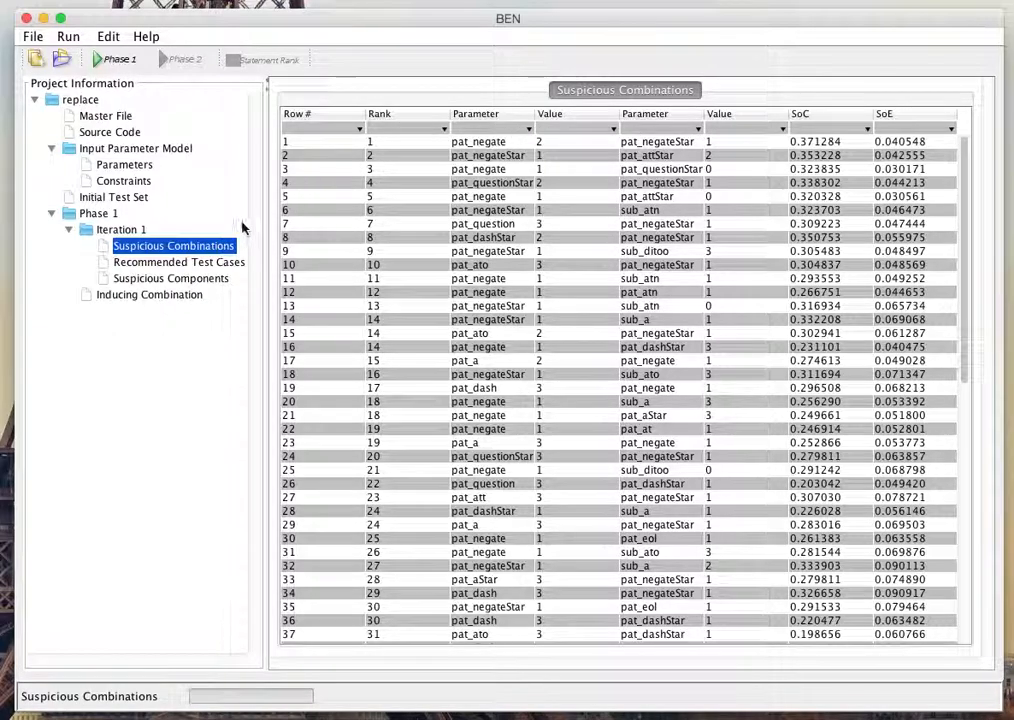
pyautogui.click(195, 262)
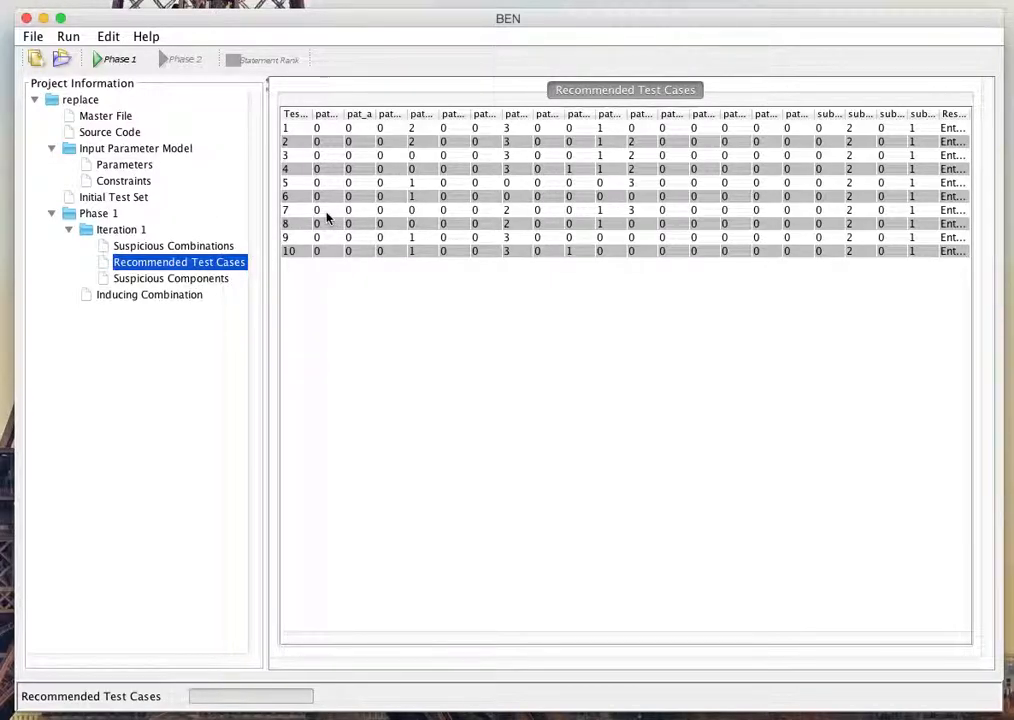
# Step: Review the current ranked list of inducing combinations, highlighting pat_negate=2,pat_negateStar=1
pyautogui.click(175, 296)
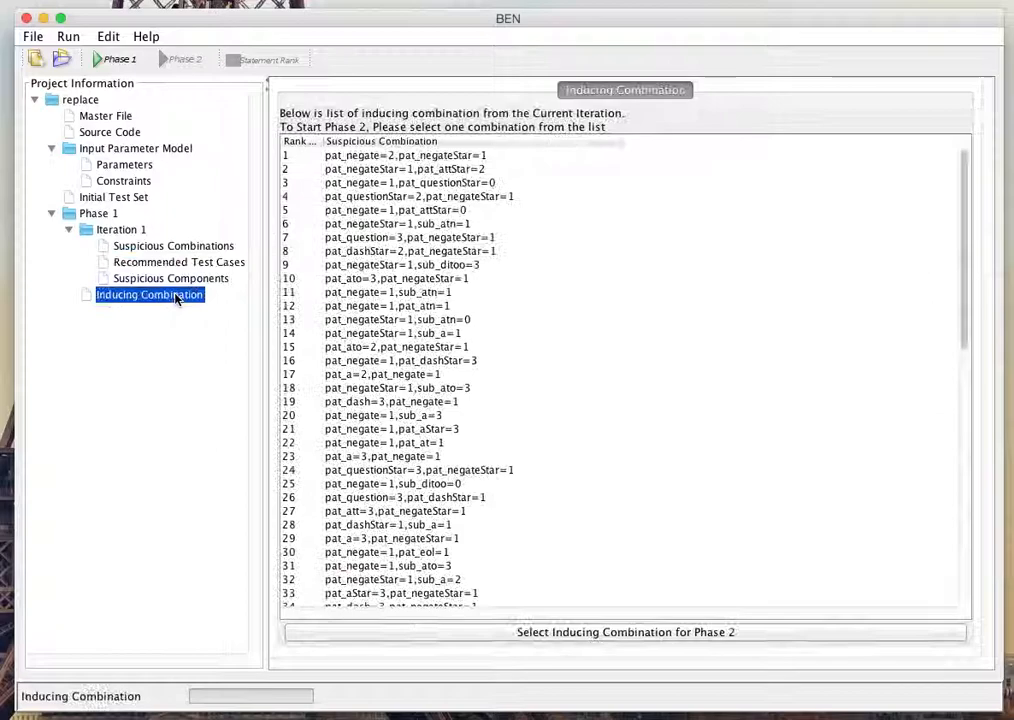
pyautogui.click(457, 157)
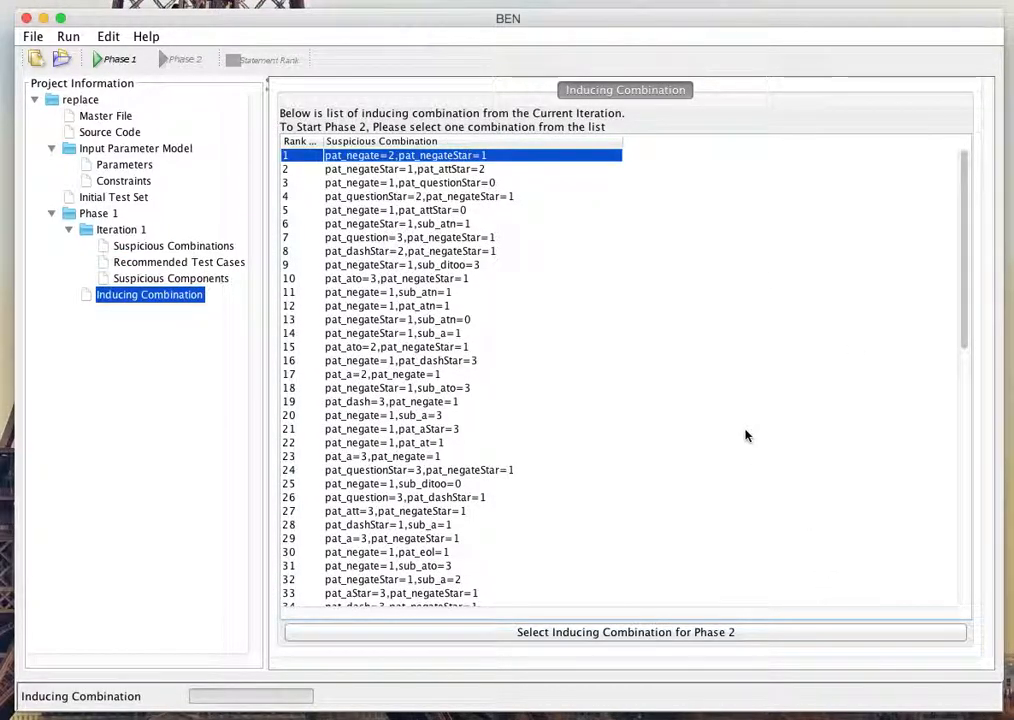
# Step: Record the results of Iteration 1's recommended test cases: Fail for test cases 5 and 10, Pass for all others
pyautogui.click(159, 264)
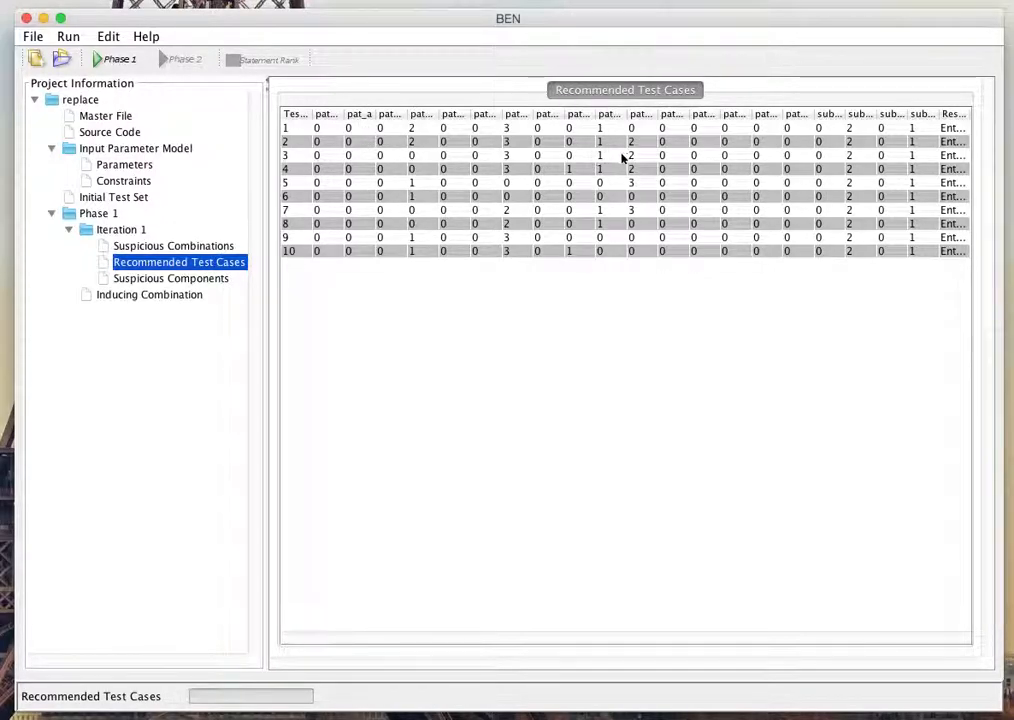
pyautogui.click(956, 128)
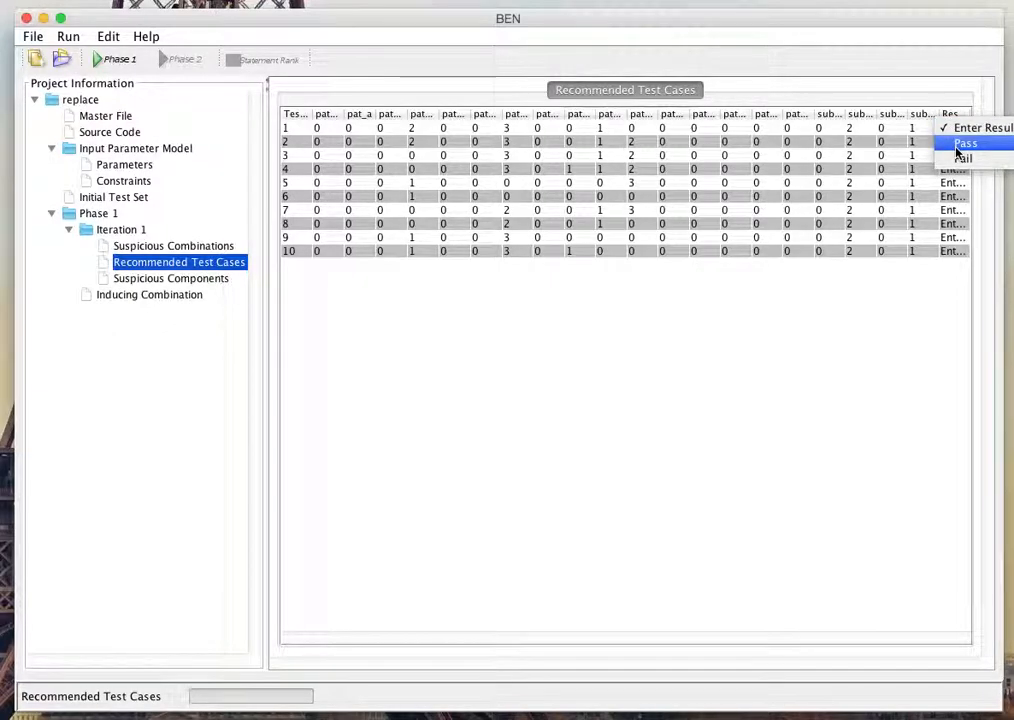
pyautogui.click(957, 148)
pyautogui.click(958, 141)
pyautogui.click(960, 143)
pyautogui.click(961, 156)
pyautogui.click(960, 157)
pyautogui.click(960, 168)
pyautogui.click(960, 169)
pyautogui.click(960, 184)
pyautogui.click(955, 197)
pyautogui.click(955, 197)
pyautogui.click(955, 181)
pyautogui.click(952, 212)
pyautogui.click(958, 211)
pyautogui.click(955, 223)
pyautogui.click(955, 224)
pyautogui.click(952, 240)
pyautogui.click(952, 235)
pyautogui.click(953, 251)
pyautogui.click(955, 268)
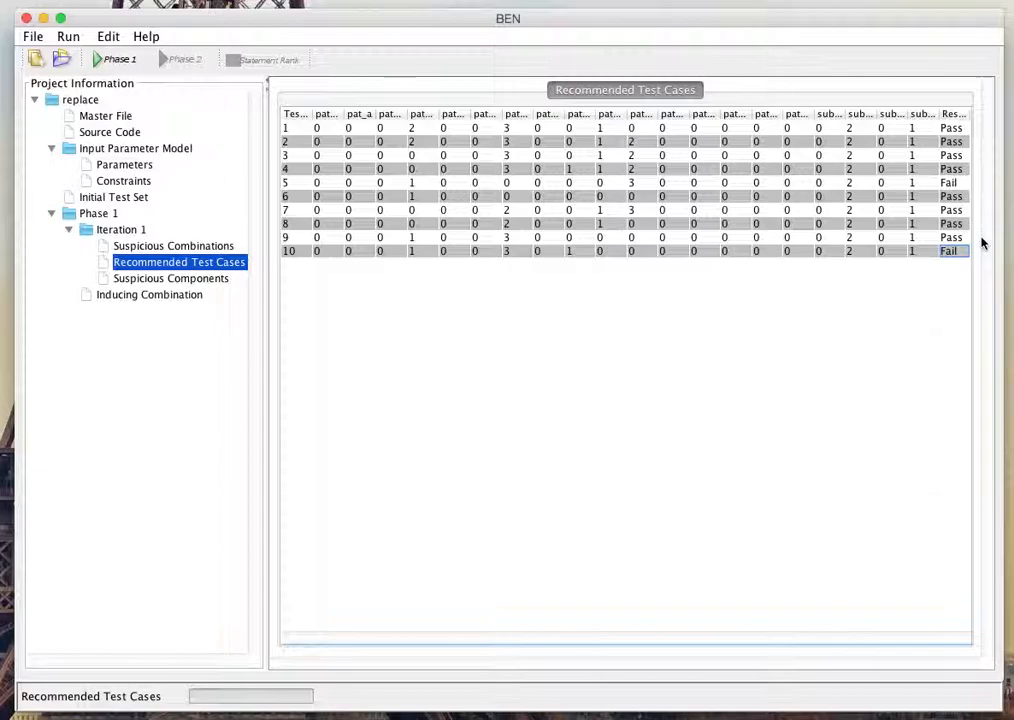
# Step: Run the next Phase 1 iteration and review Iteration 2's suspicious combinations against Iteration 1's completed test cases
pyautogui.click(96, 60)
pyautogui.click(643, 405)
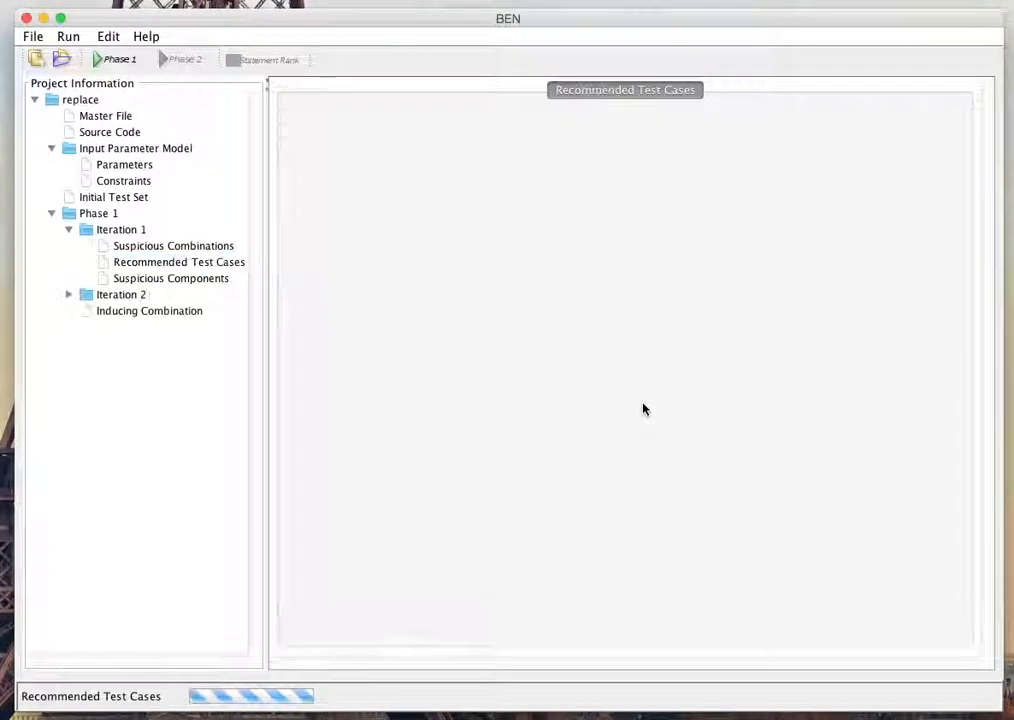
pyautogui.click(68, 294)
pyautogui.click(115, 311)
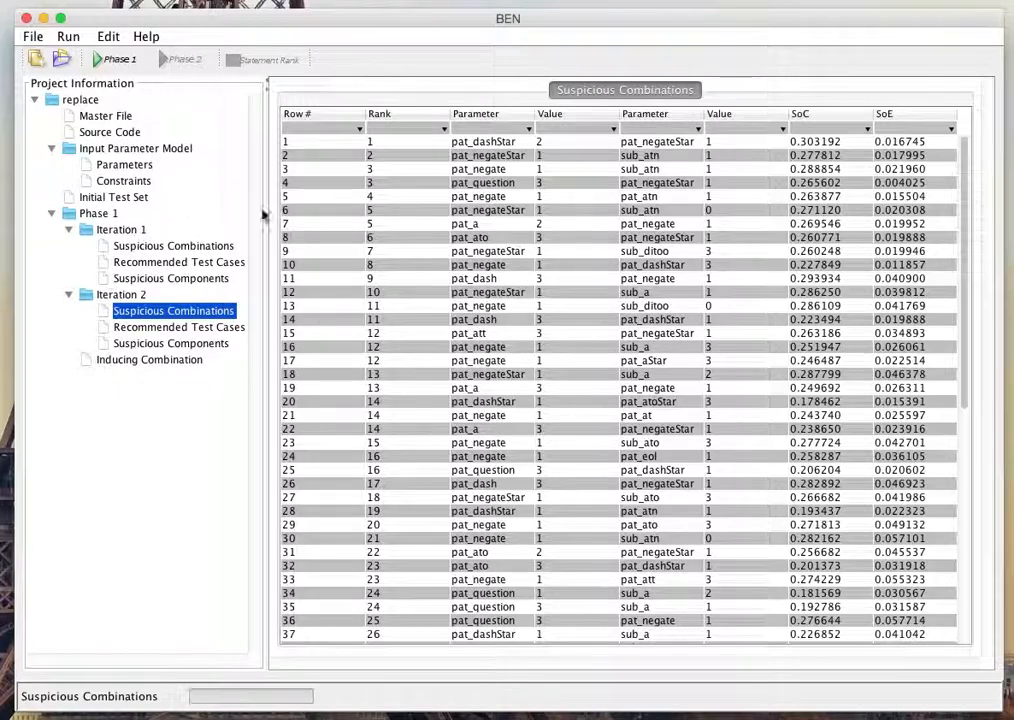
pyautogui.click(203, 263)
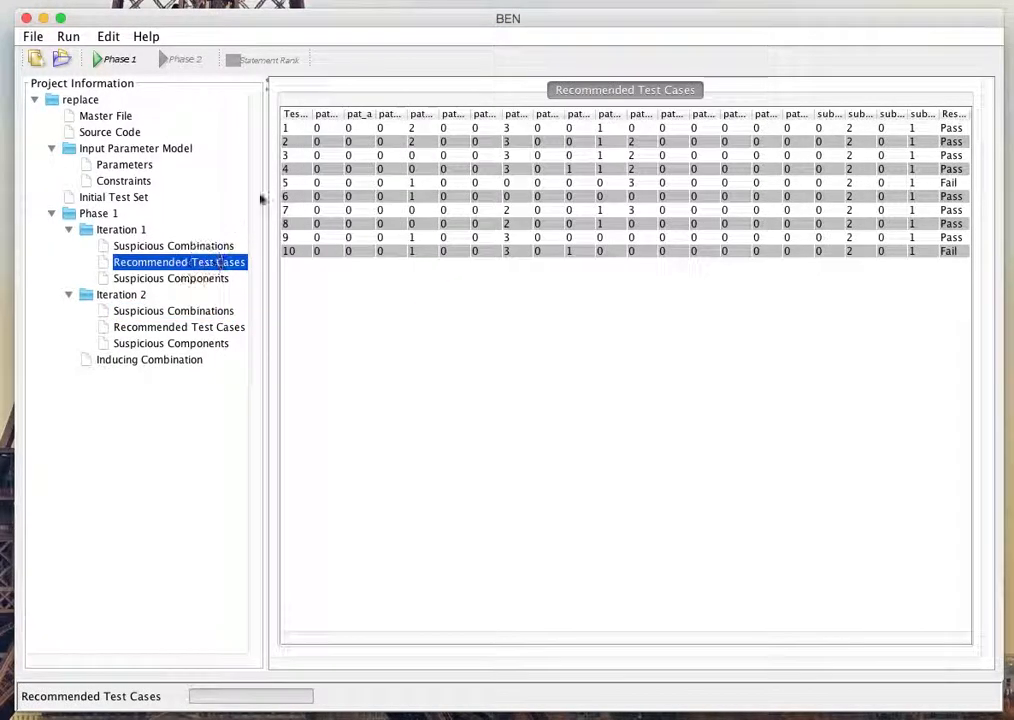
pyautogui.click(172, 310)
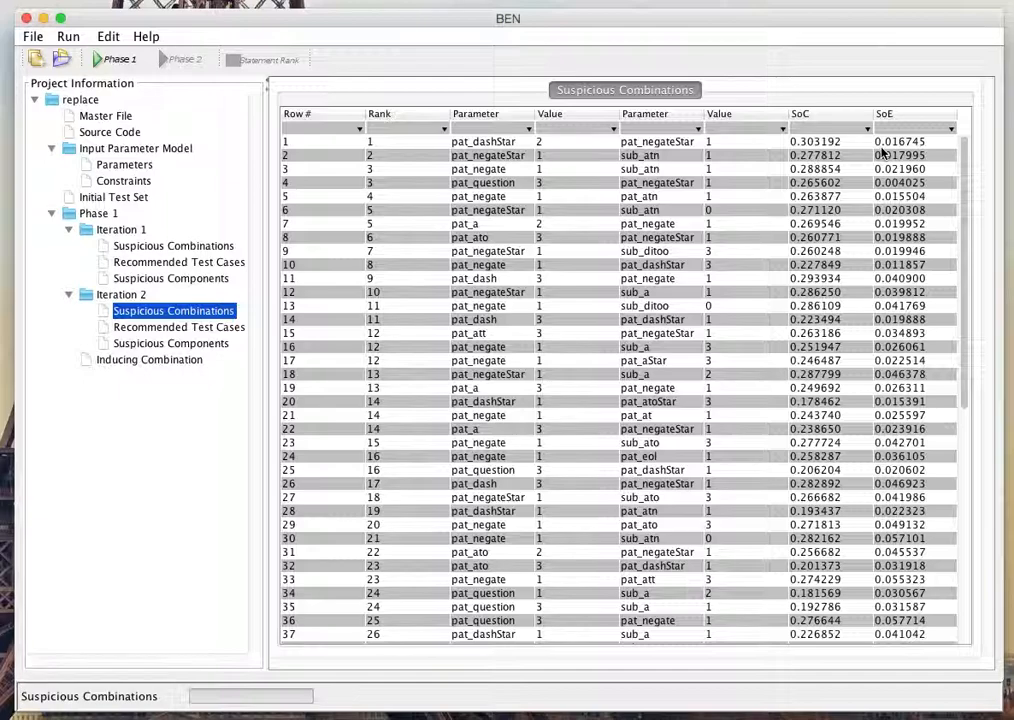
# Step: Record the results of Iteration 2's recommended test cases: Fail for test case 3, Pass for all others
pyautogui.click(200, 327)
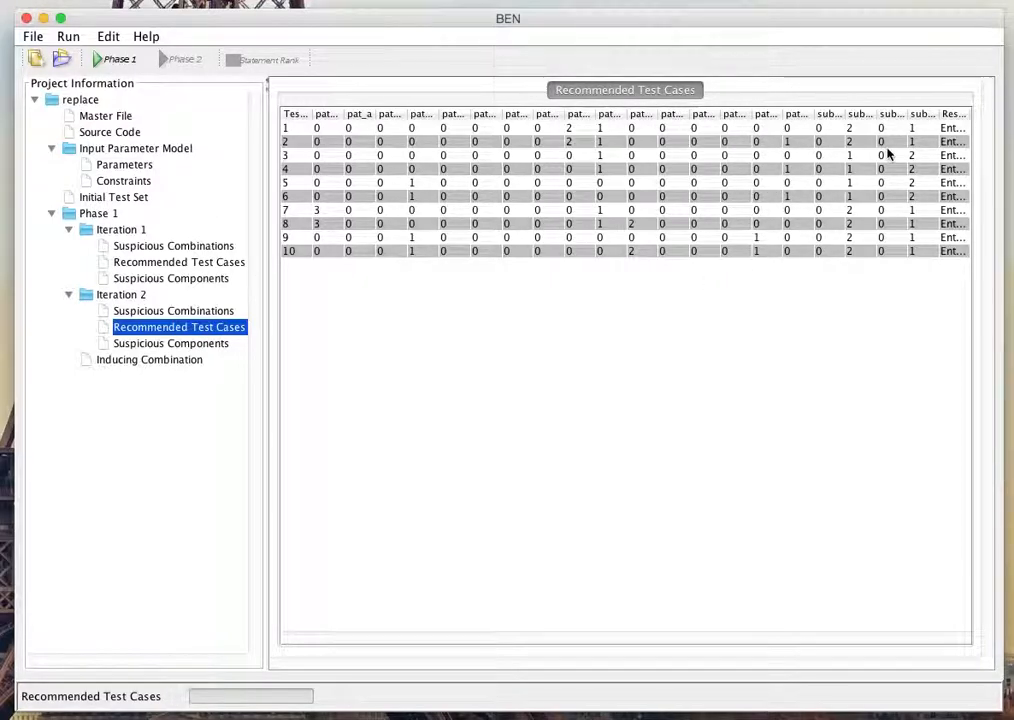
pyautogui.click(957, 130)
pyautogui.click(962, 140)
pyautogui.click(962, 141)
pyautogui.click(962, 141)
pyautogui.click(955, 156)
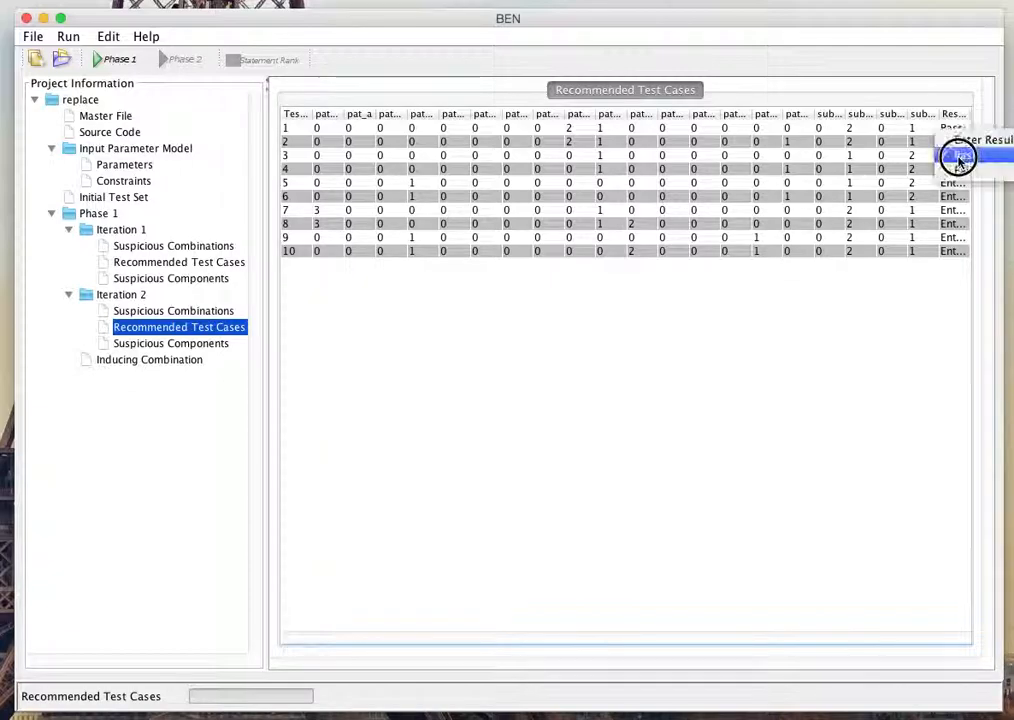
pyautogui.click(958, 170)
pyautogui.click(955, 170)
pyautogui.click(955, 156)
pyautogui.click(958, 183)
pyautogui.click(965, 183)
pyautogui.click(955, 197)
pyautogui.click(958, 197)
pyautogui.click(957, 211)
pyautogui.click(957, 225)
pyautogui.click(960, 228)
pyautogui.click(955, 239)
pyautogui.click(959, 240)
pyautogui.click(958, 252)
pyautogui.click(959, 252)
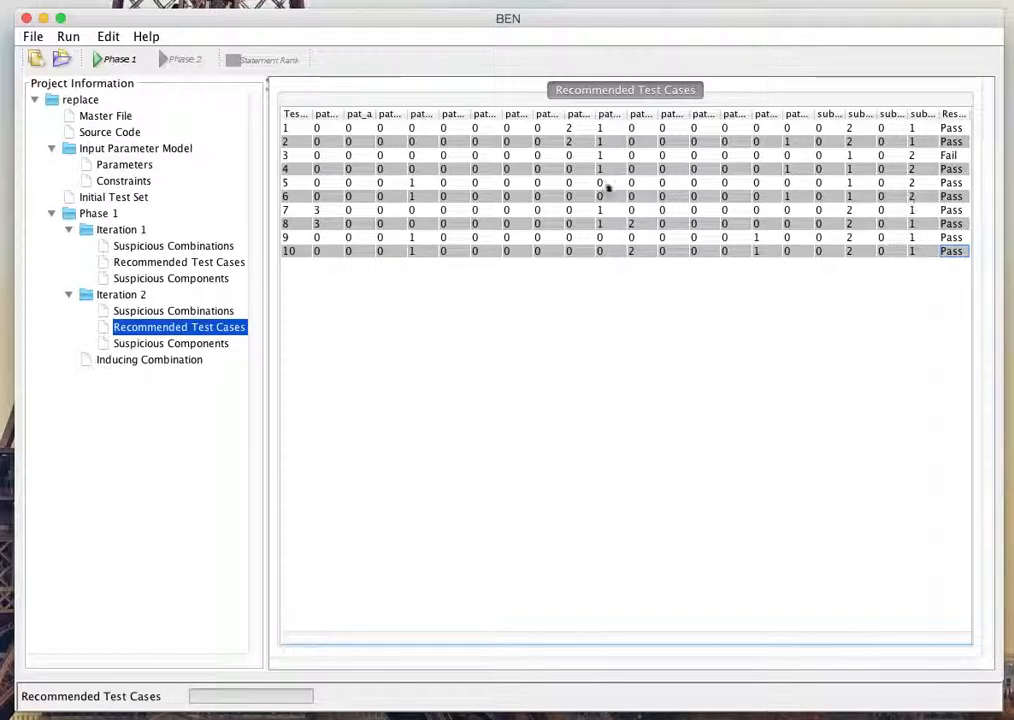
# Step: Continue Phase 1 with the next iteration and display Iteration 3's suspicious combinations
pyautogui.click(114, 60)
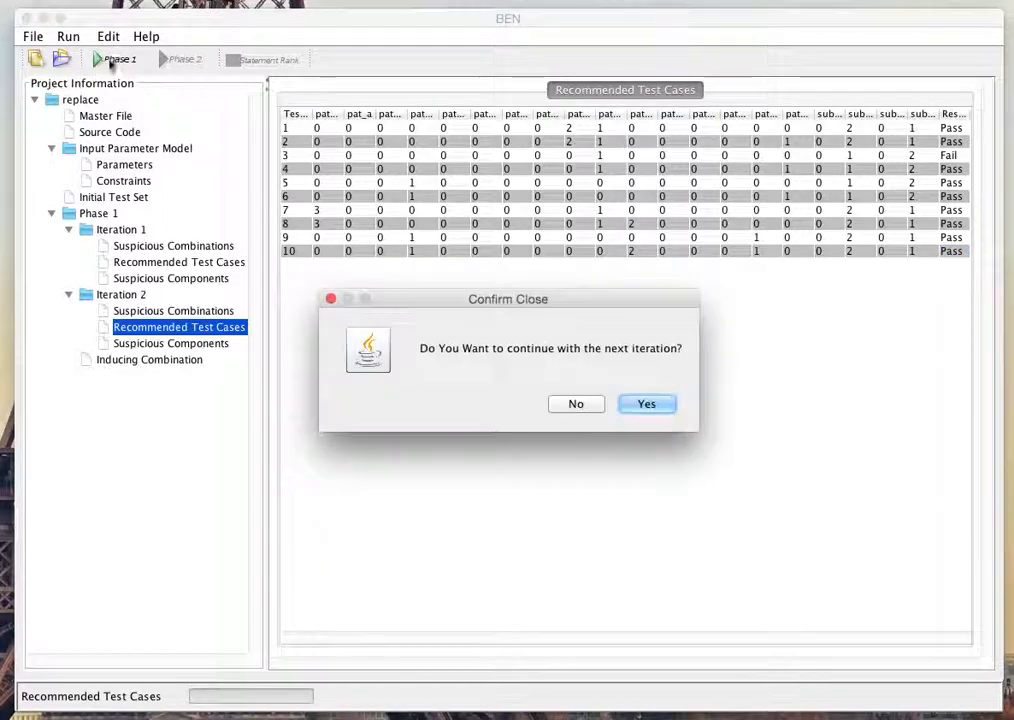
pyautogui.click(647, 404)
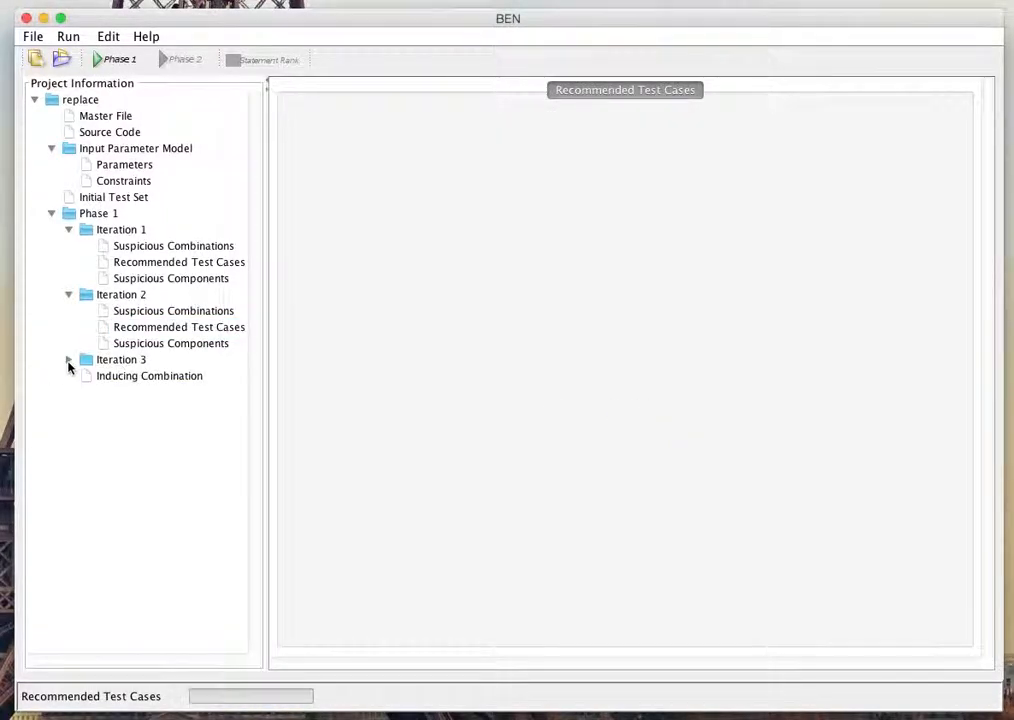
pyautogui.click(68, 360)
pyautogui.click(168, 376)
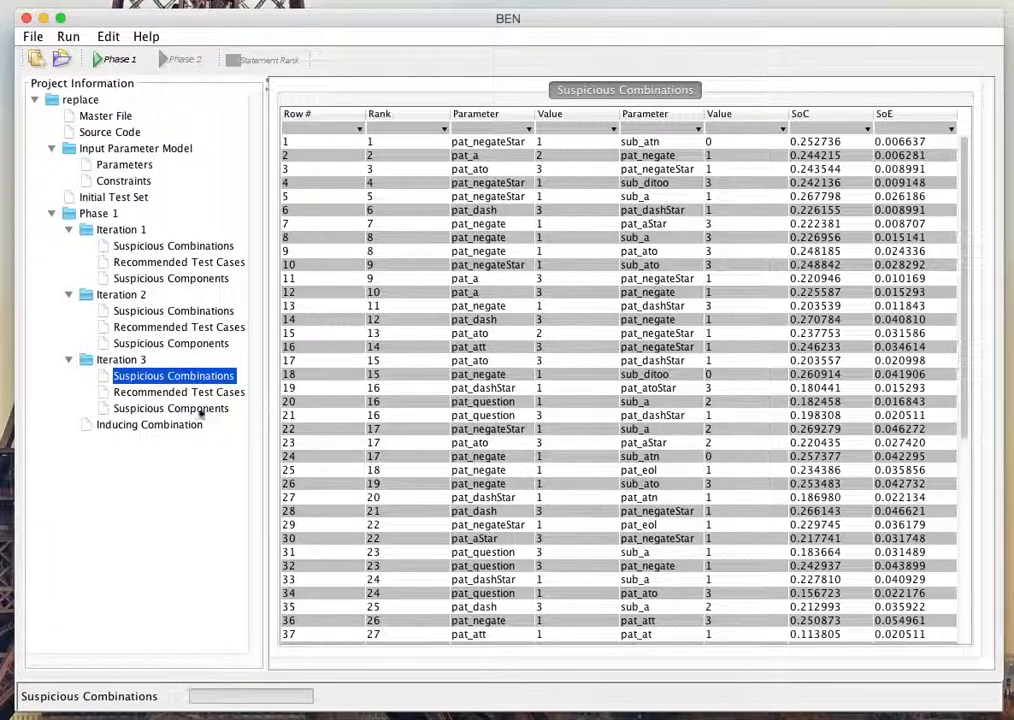
# Step: Record the results of Iteration 3's recommended test cases: Fail for test cases 1, 5, 6, 7 and 9, Pass for 2, 3, 4, 8 and 10
pyautogui.click(145, 393)
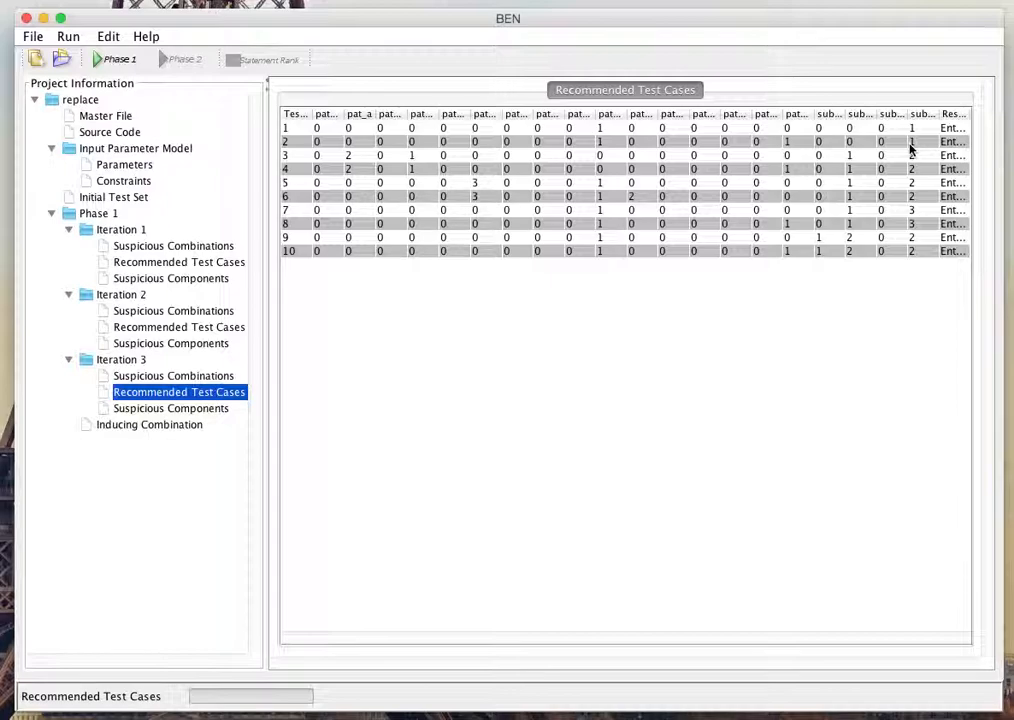
pyautogui.click(955, 130)
pyautogui.click(958, 159)
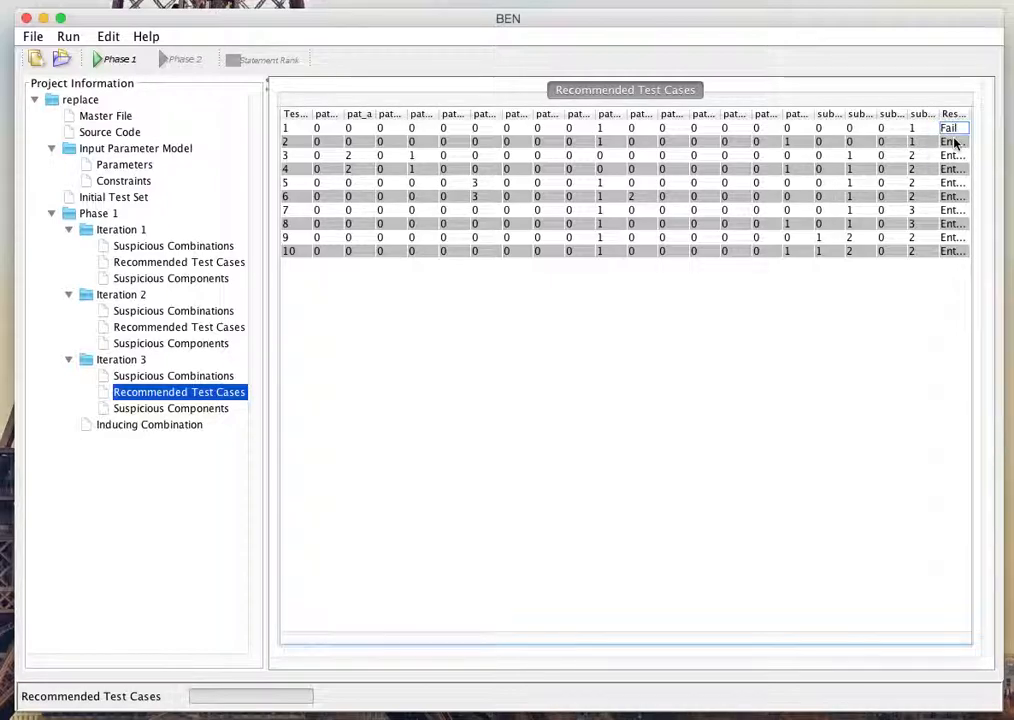
pyautogui.click(951, 143)
pyautogui.click(950, 127)
pyautogui.click(950, 156)
pyautogui.click(955, 156)
pyautogui.click(953, 170)
pyautogui.click(955, 169)
pyautogui.click(951, 183)
pyautogui.click(953, 200)
pyautogui.click(955, 197)
pyautogui.click(957, 196)
pyautogui.click(956, 211)
pyautogui.click(957, 211)
pyautogui.click(956, 224)
pyautogui.click(957, 210)
pyautogui.click(962, 237)
pyautogui.click(964, 237)
pyautogui.click(951, 252)
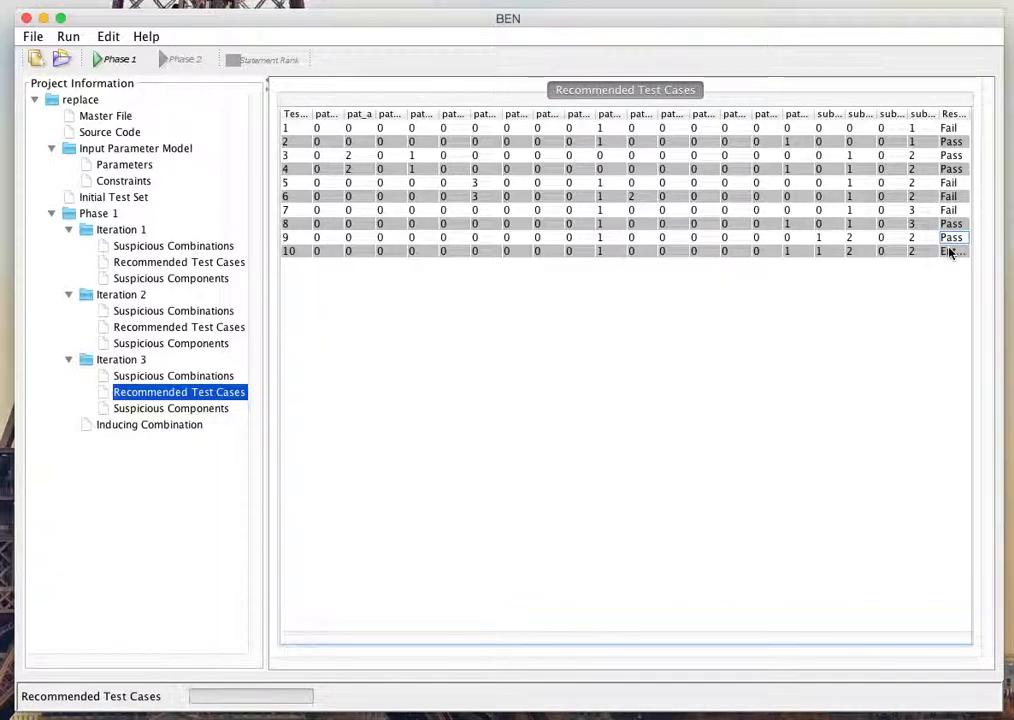
pyautogui.click(950, 252)
pyautogui.click(960, 253)
pyautogui.click(958, 253)
pyautogui.click(966, 237)
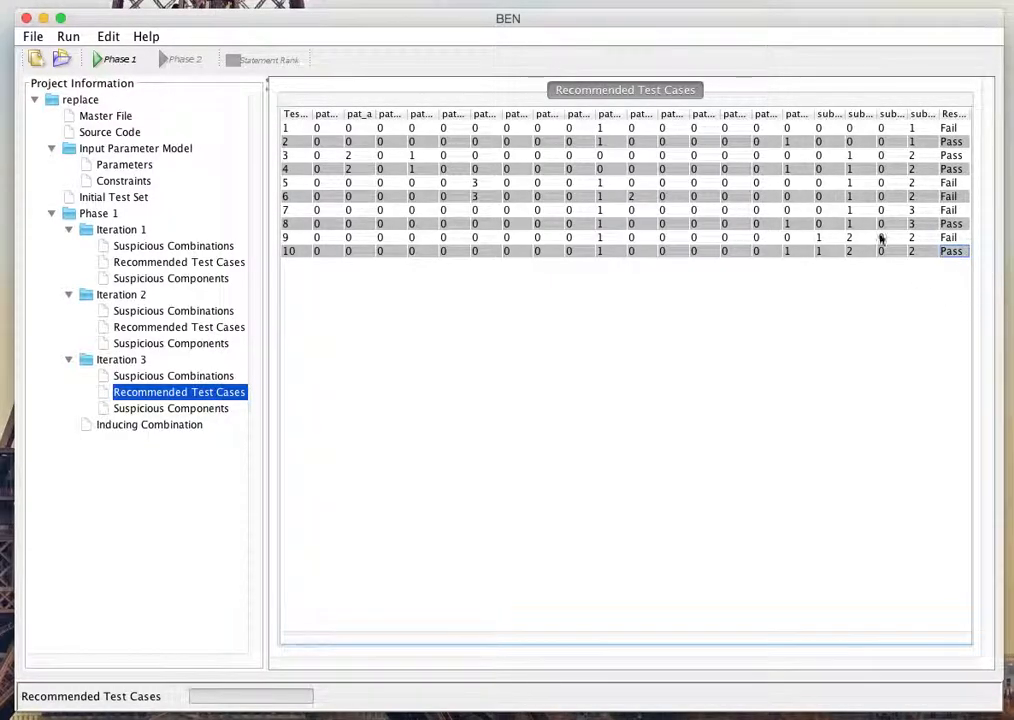
# Step: Run Phase 1 again with Iteration 3's results to identify the inducing combinations
pyautogui.click(100, 64)
pyautogui.click(649, 406)
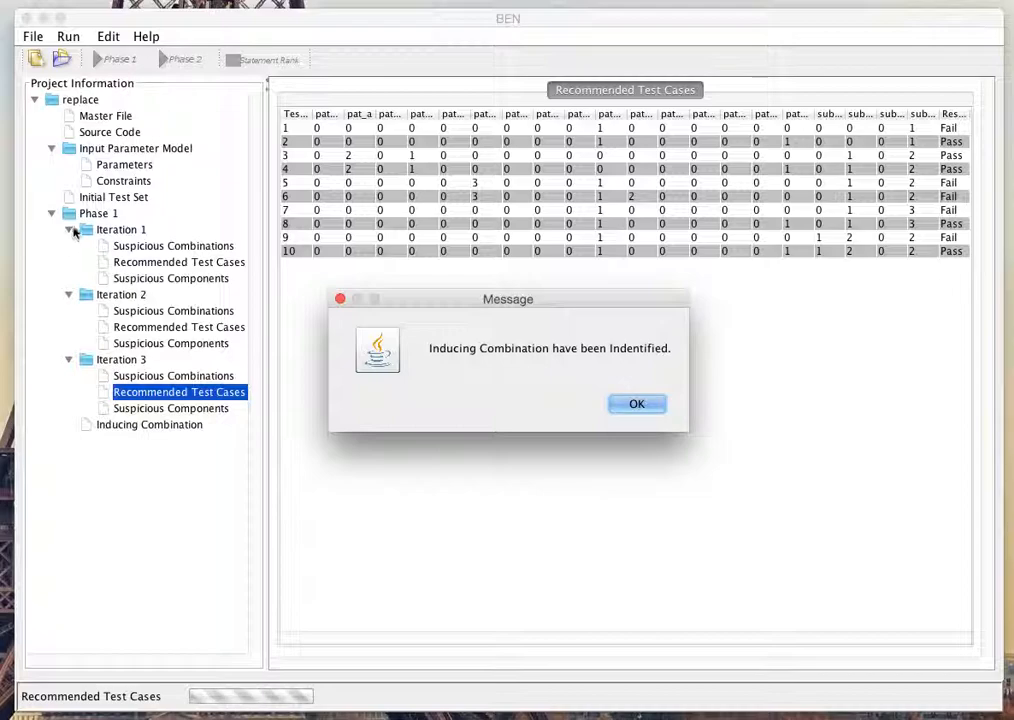
pyautogui.click(632, 408)
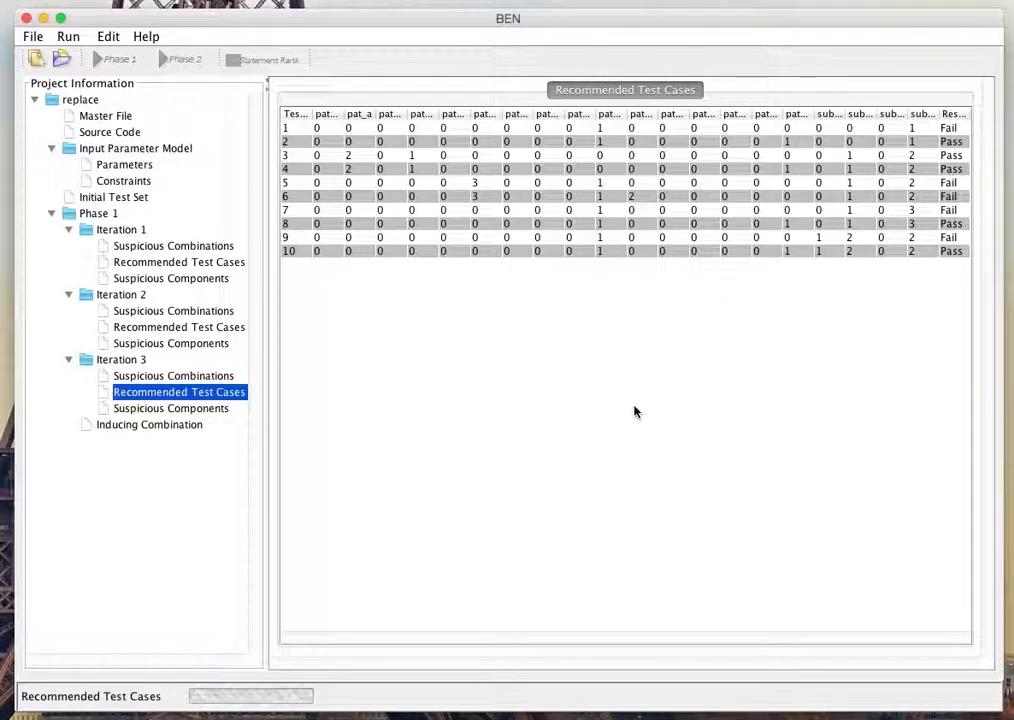
# Step: Look through the inducing combinations and choose the top-ranked pat_negateStar=1,sub_atn=0 for Phase 2
pyautogui.click(152, 427)
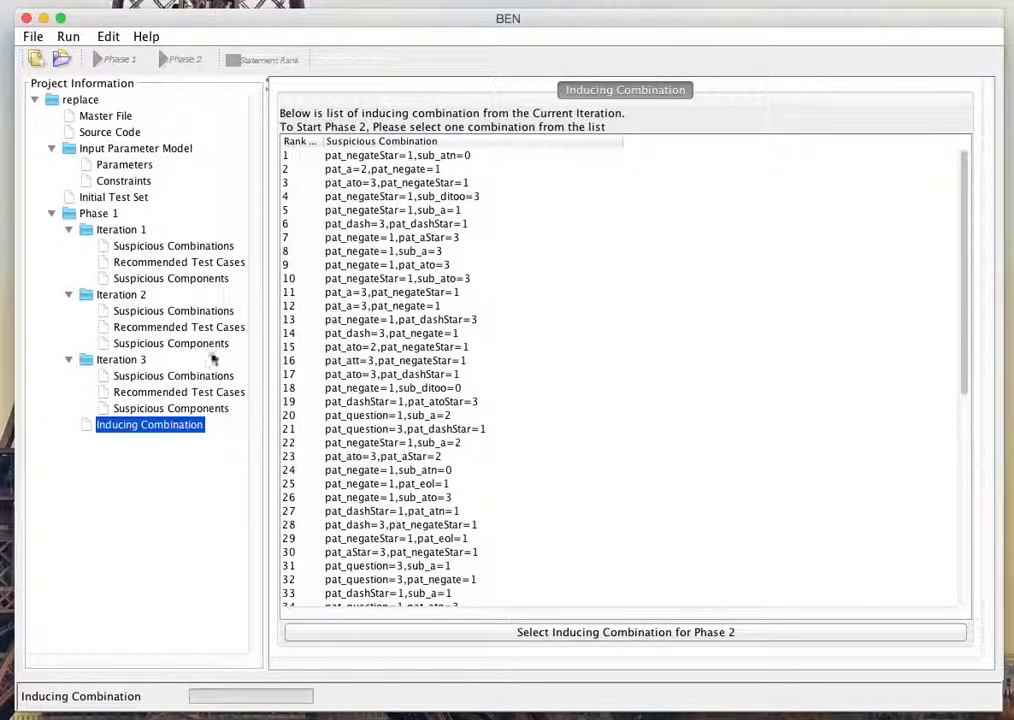
pyautogui.moveTo(963, 210); pyautogui.dragTo(937, 187)
pyautogui.moveTo(960, 167); pyautogui.dragTo(970, 140)
pyautogui.click(348, 157)
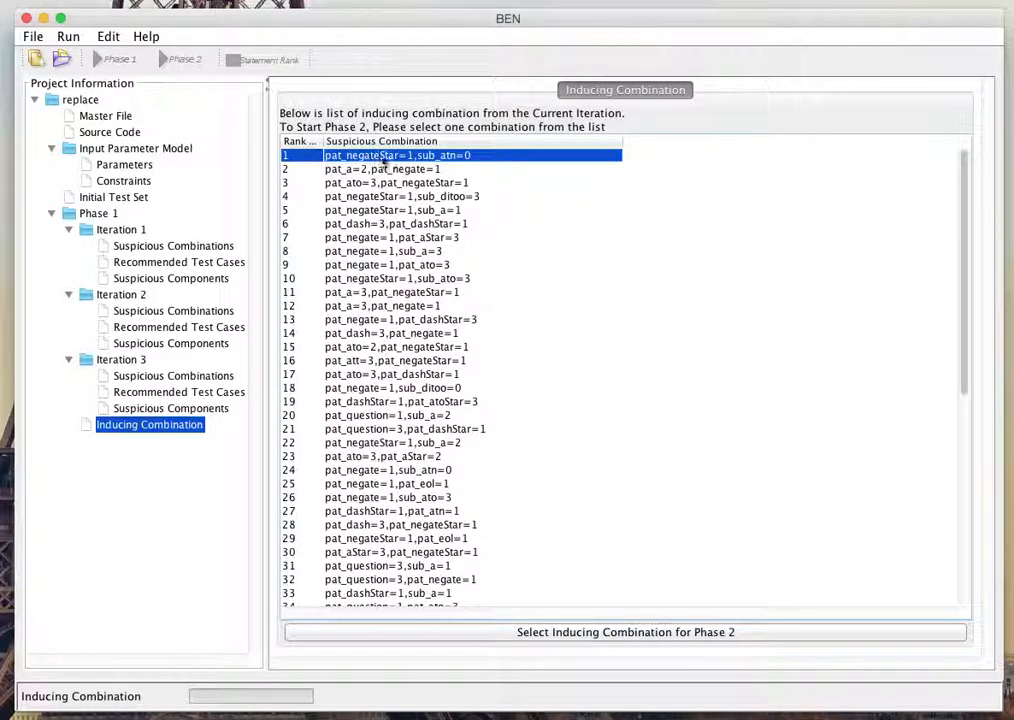
pyautogui.click(637, 634)
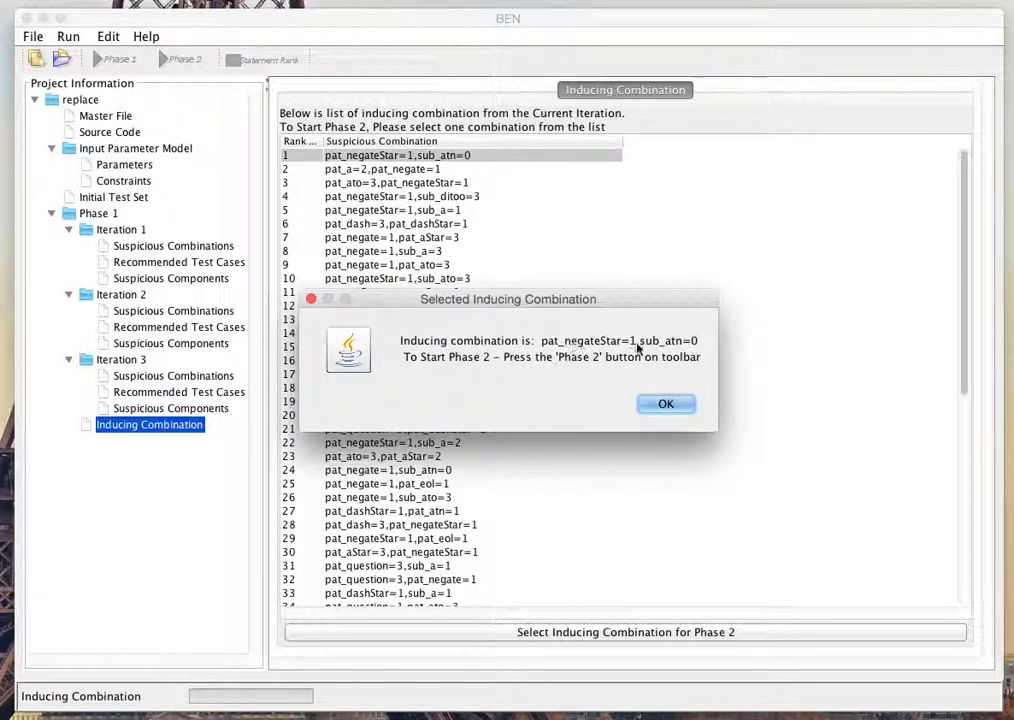
pyautogui.click(668, 405)
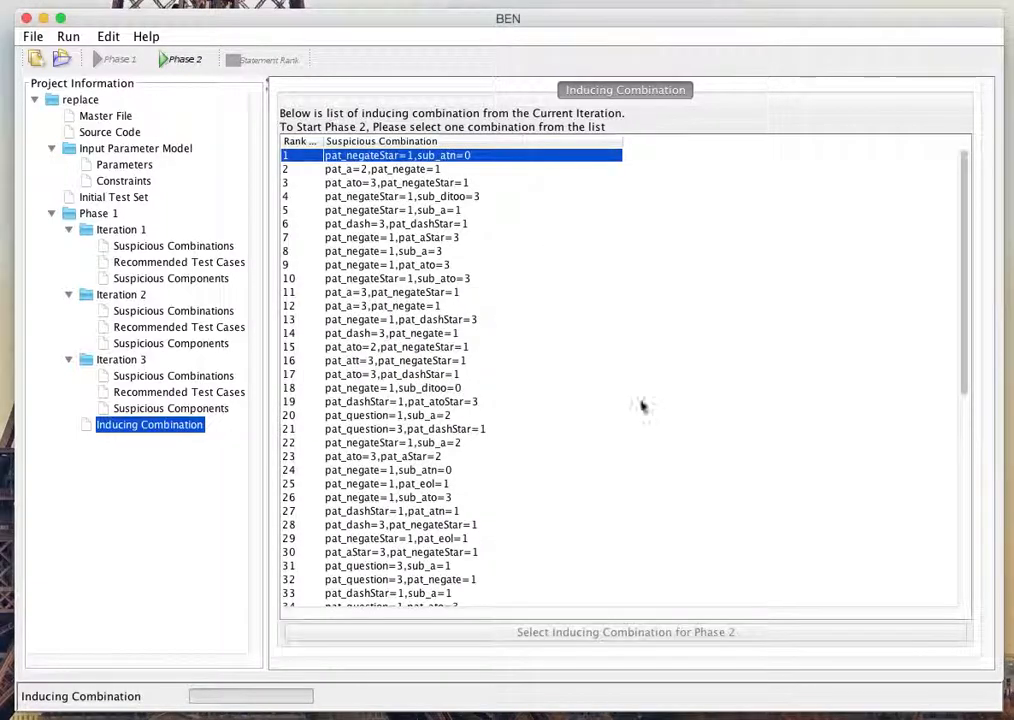
# Step: Run Phase 2 to generate the core and derived members, and expand both groups in the project tree
pyautogui.click(170, 62)
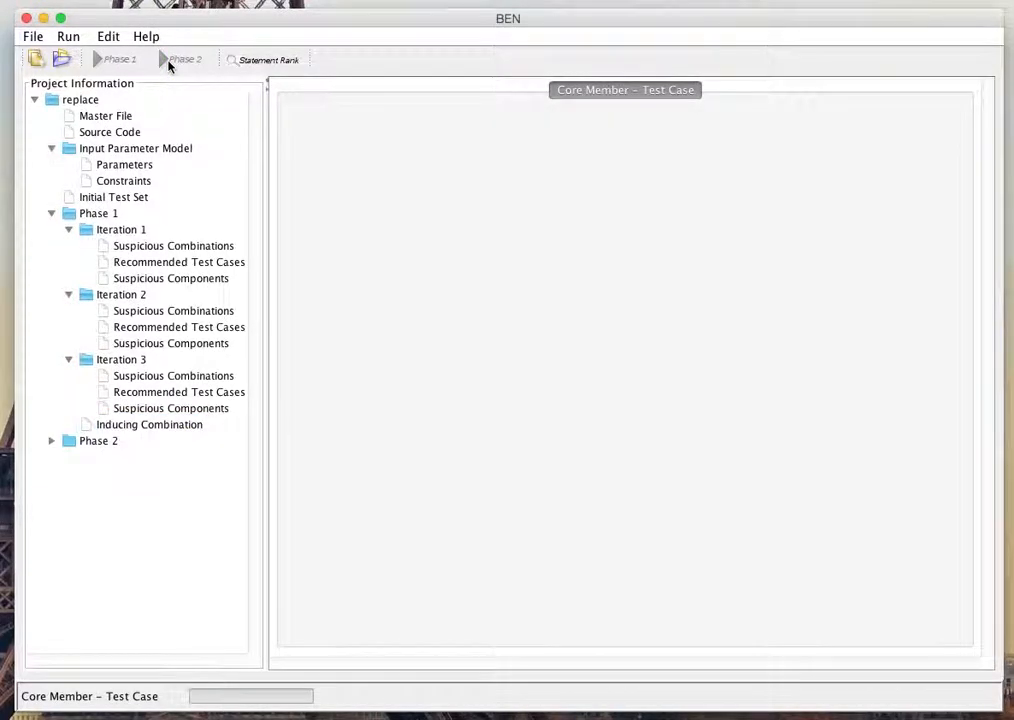
pyautogui.click(52, 441)
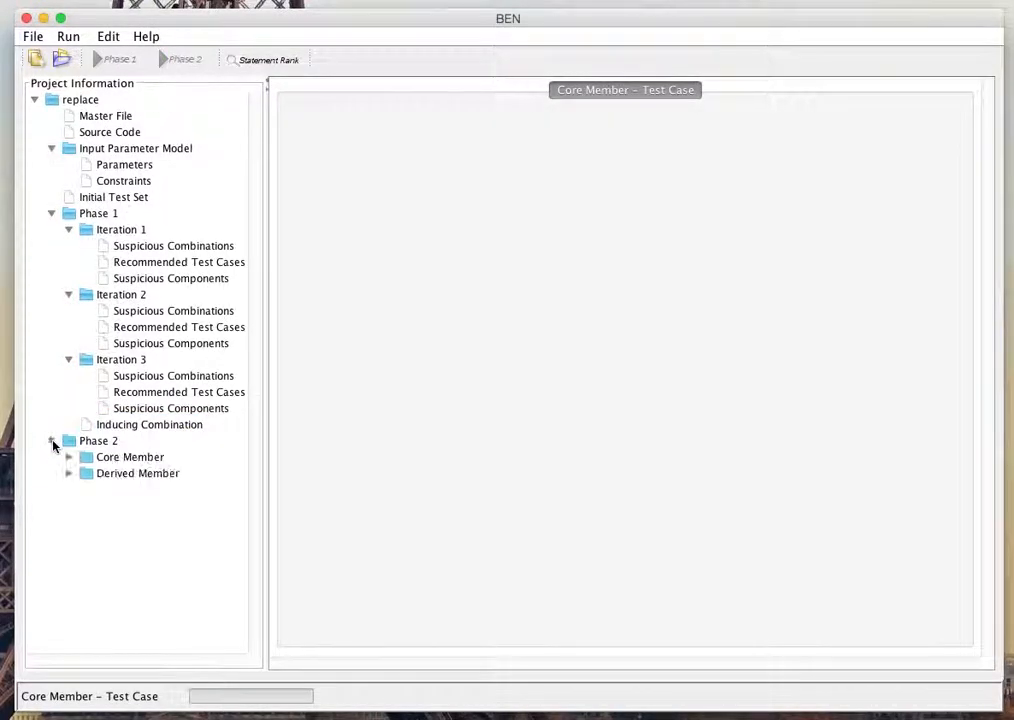
pyautogui.click(69, 458)
pyautogui.click(69, 506)
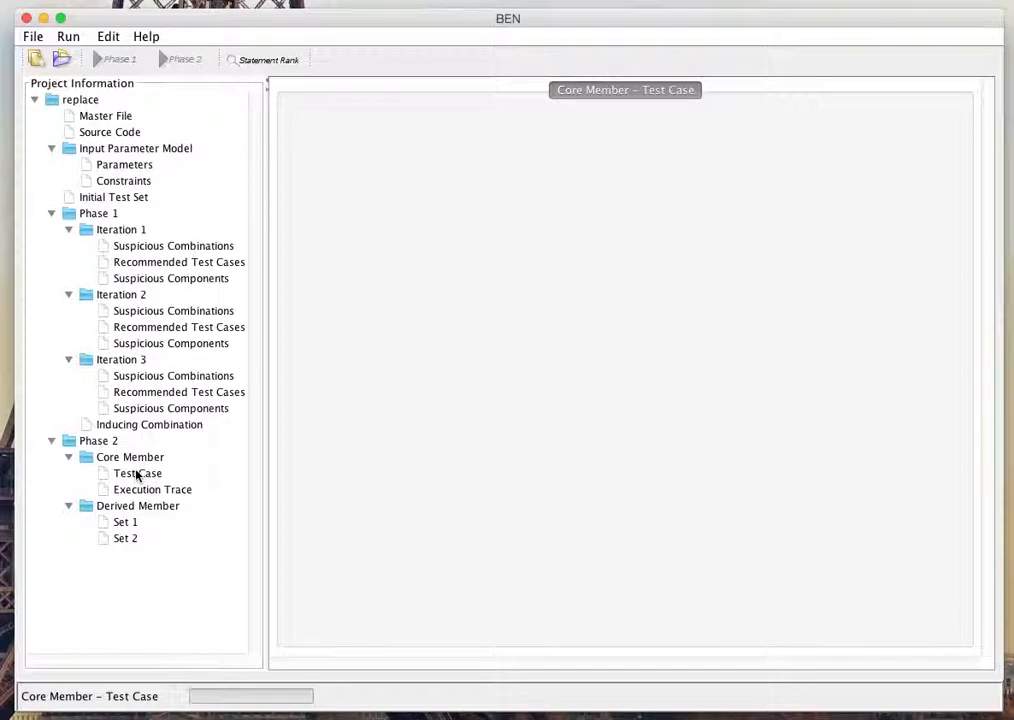
# Step: Compare the core member test case with the selected inducing combination and derived Set 1
pyautogui.click(137, 473)
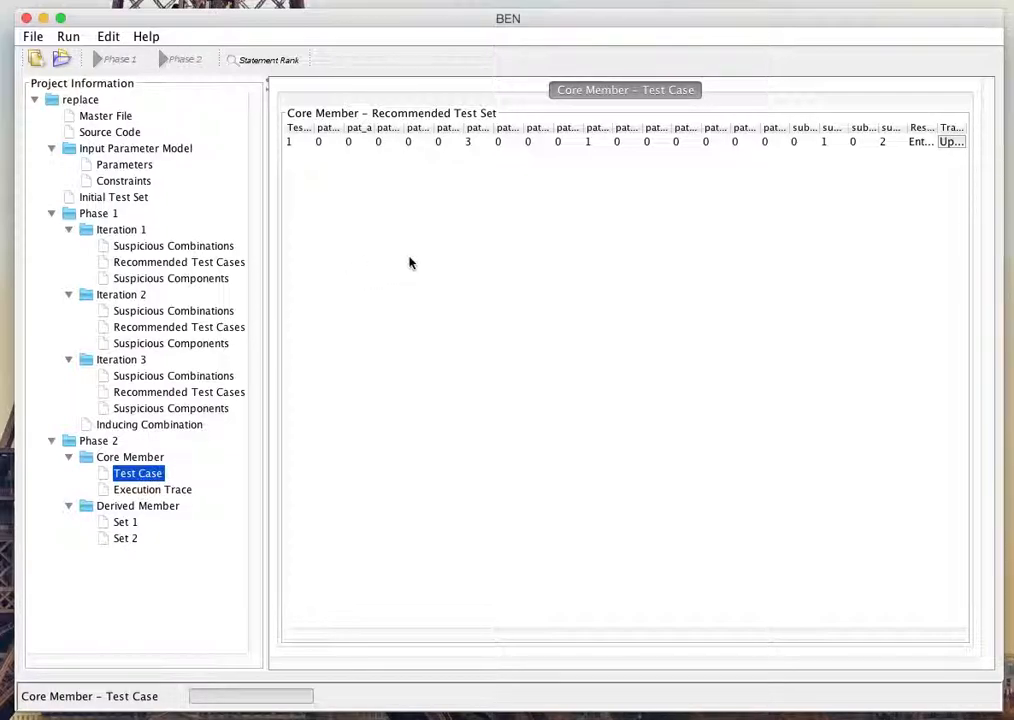
pyautogui.click(148, 428)
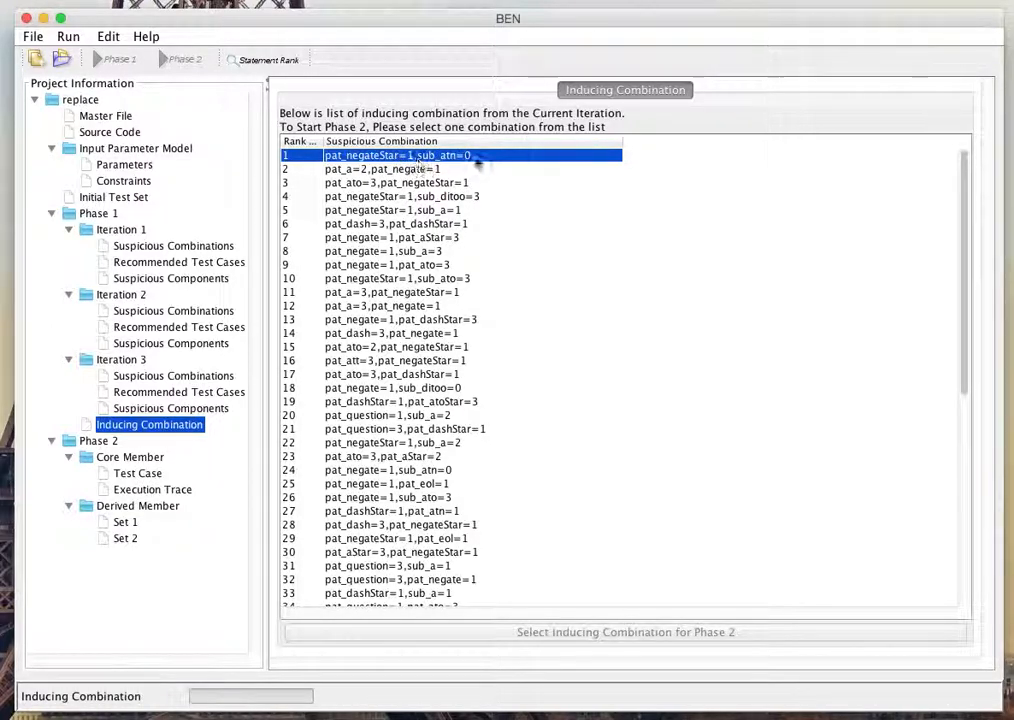
pyautogui.click(147, 476)
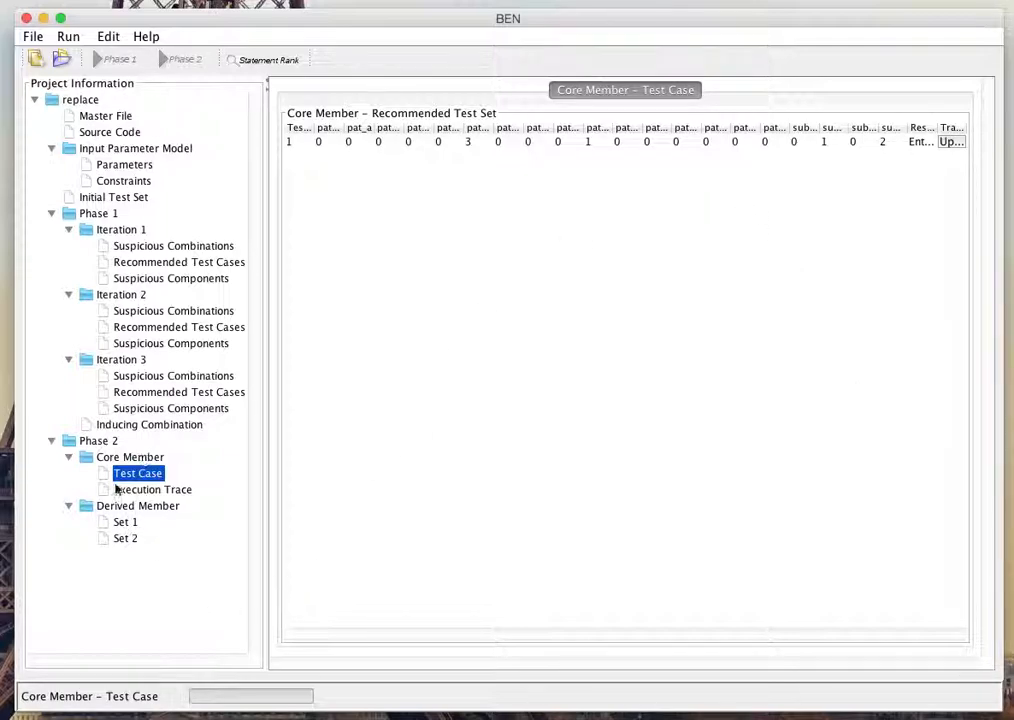
pyautogui.click(121, 524)
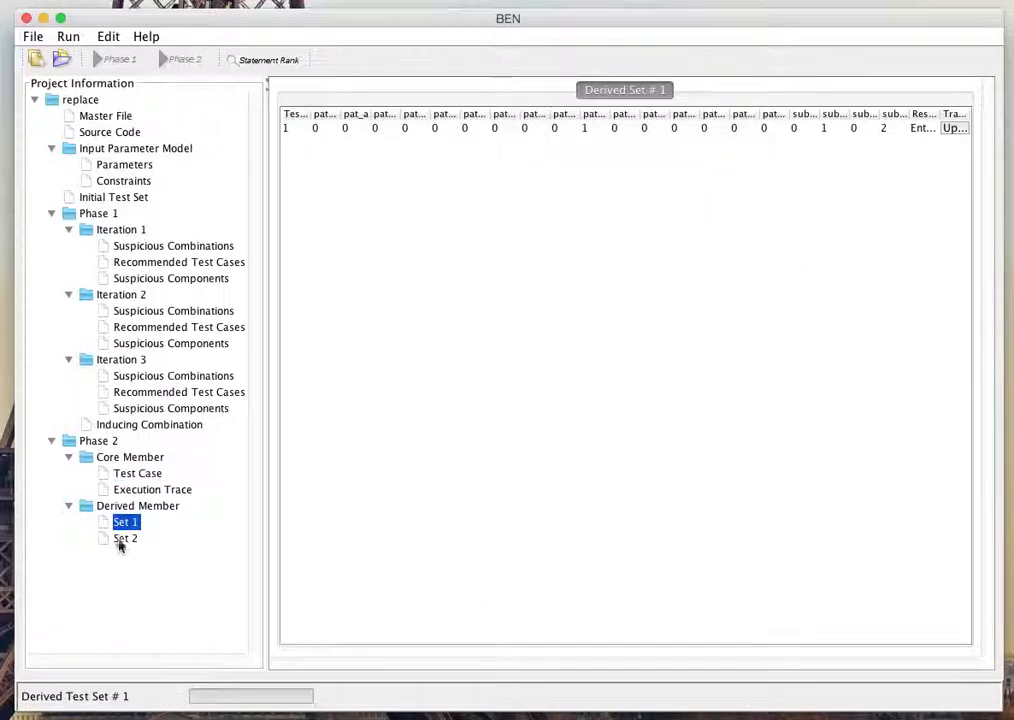
pyautogui.click(130, 473)
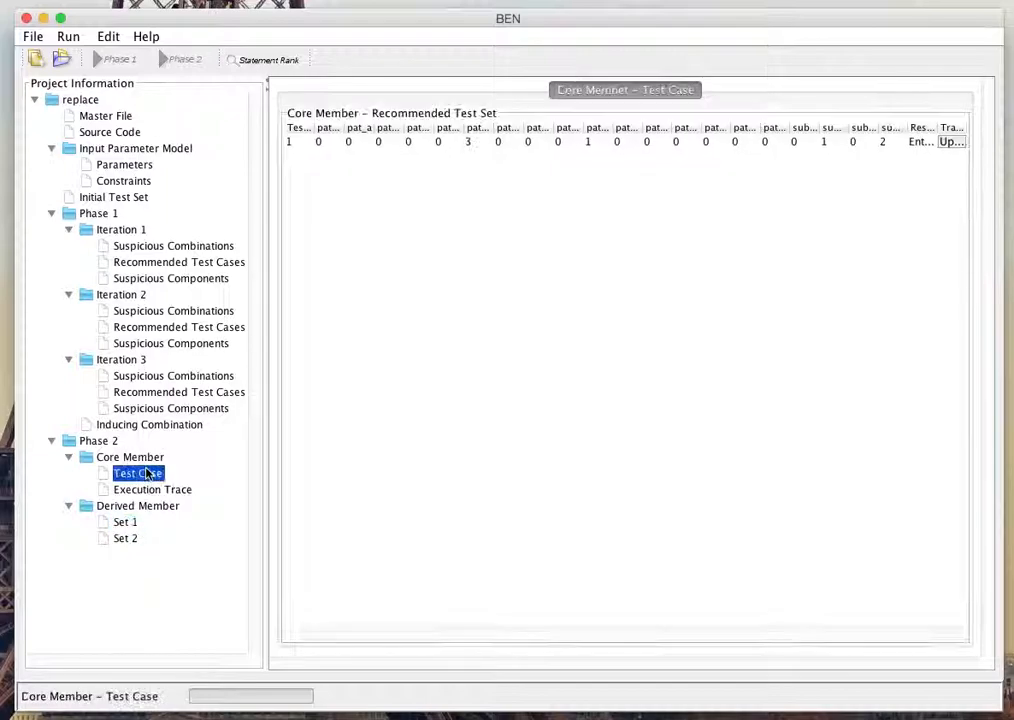
pyautogui.click(149, 424)
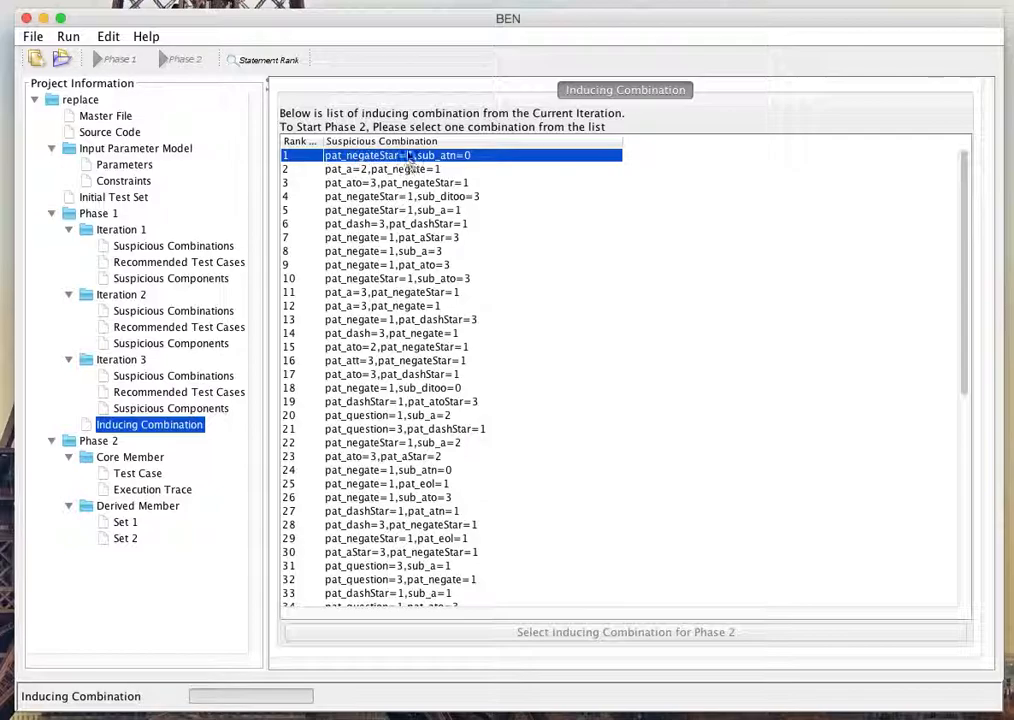
# Step: Examine the input parameters, core member test case, inducing combination and derived Sets 1 and 2 in relation to one another
pyautogui.click(130, 166)
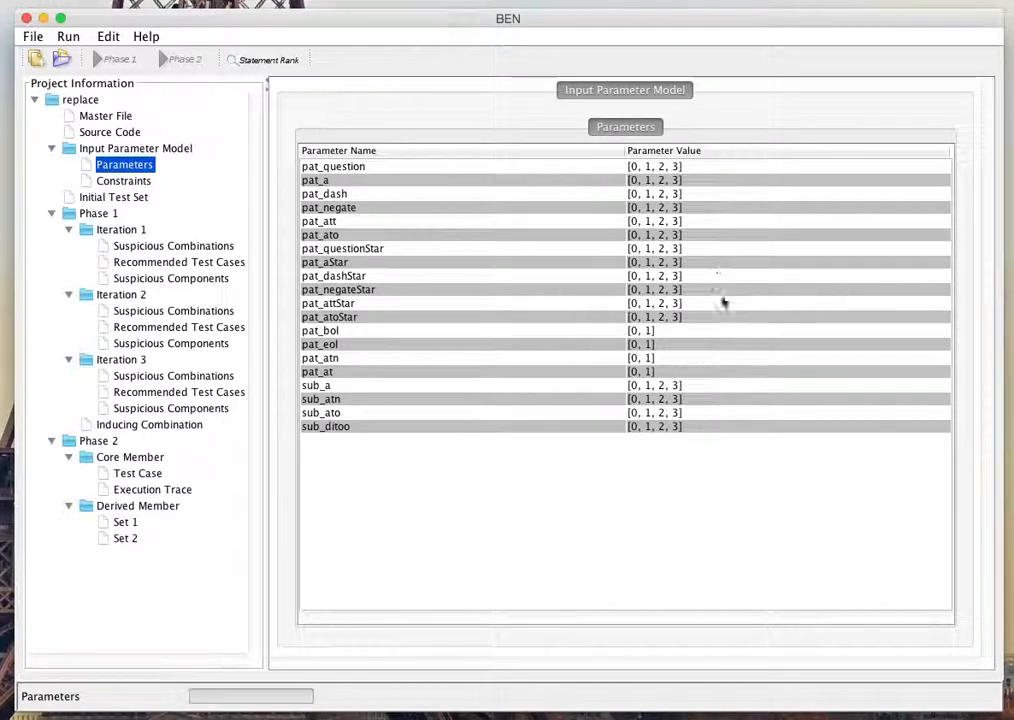
pyautogui.click(156, 477)
pyautogui.click(166, 423)
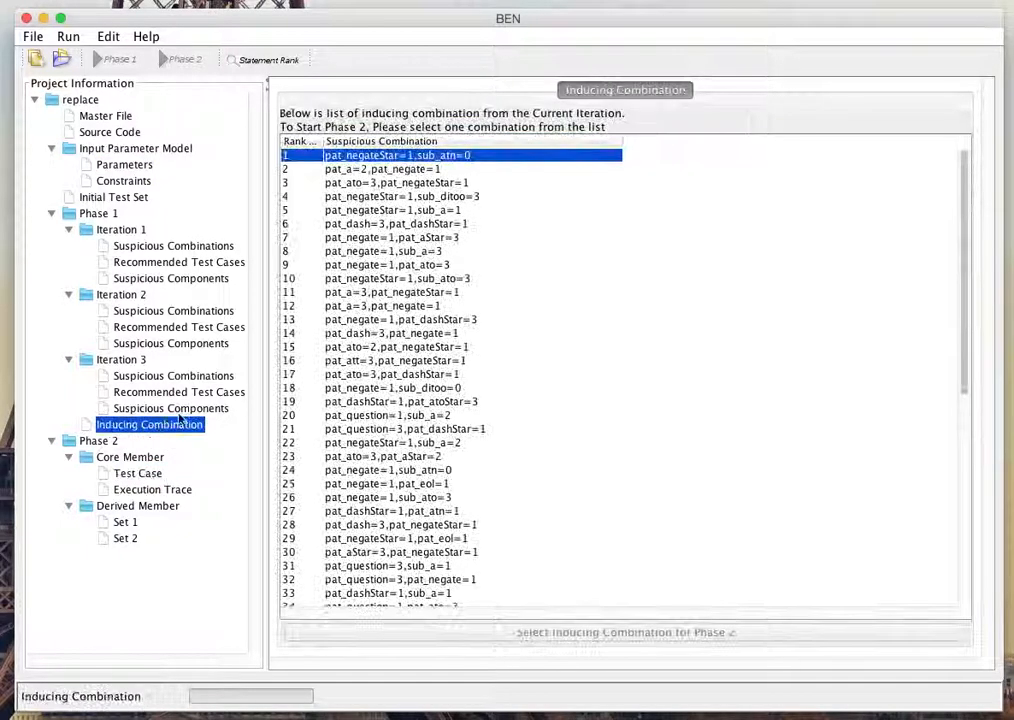
pyautogui.click(123, 523)
pyautogui.click(126, 539)
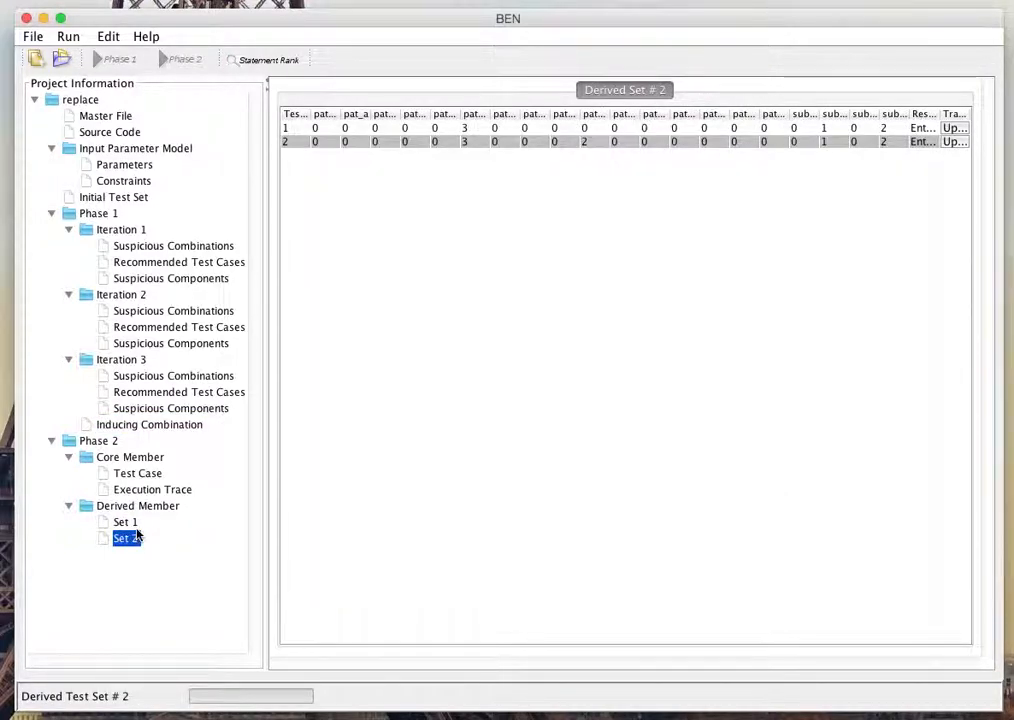
pyautogui.click(150, 424)
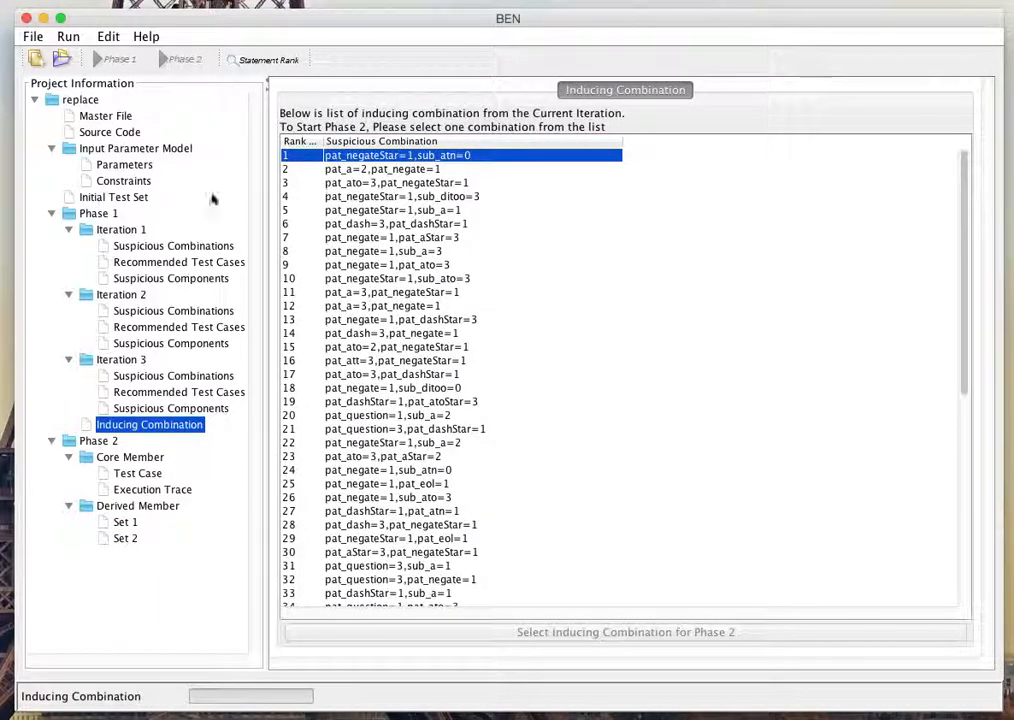
# Step: Review the parameter list again and compare the core member test case with derived Sets 1 and 2
pyautogui.click(128, 166)
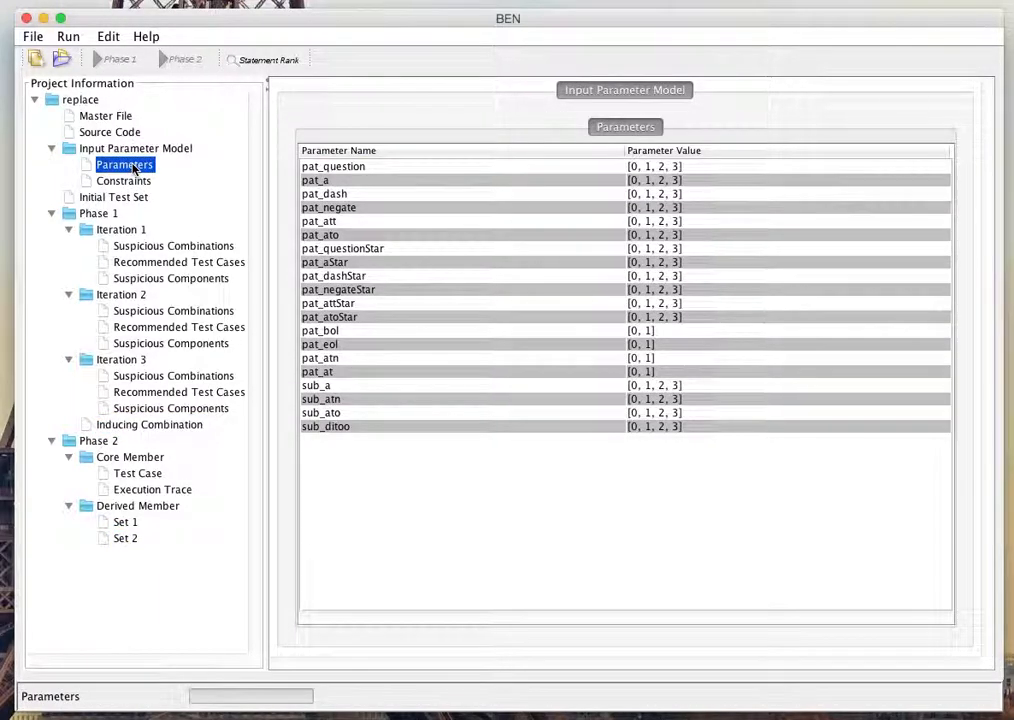
pyautogui.click(137, 473)
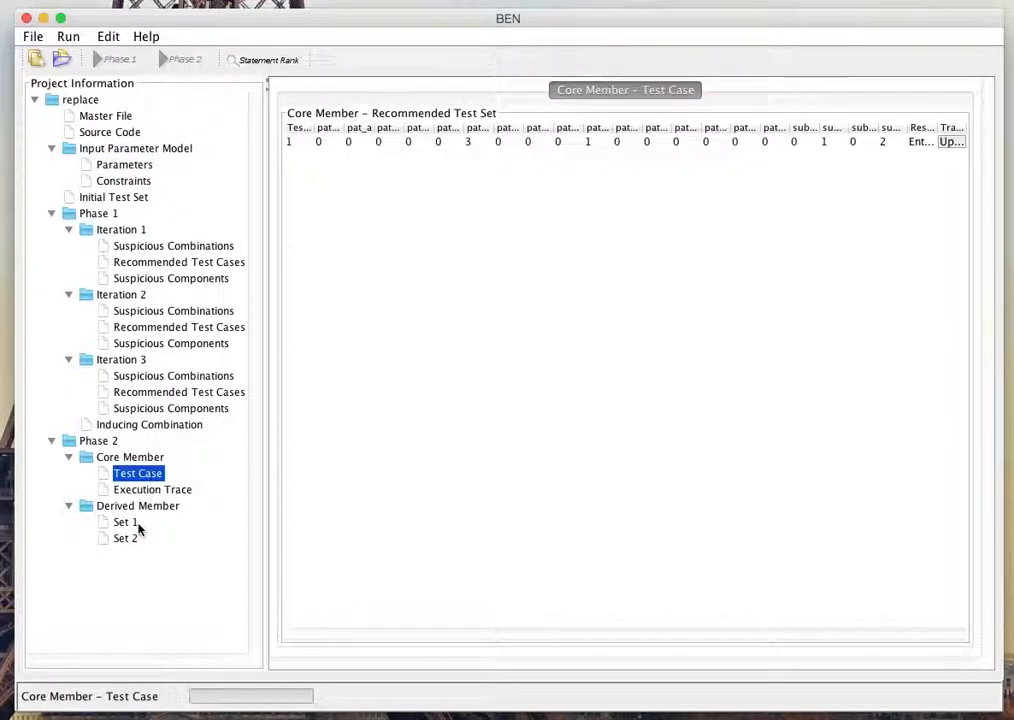
pyautogui.click(125, 523)
pyautogui.click(125, 538)
pyautogui.click(125, 522)
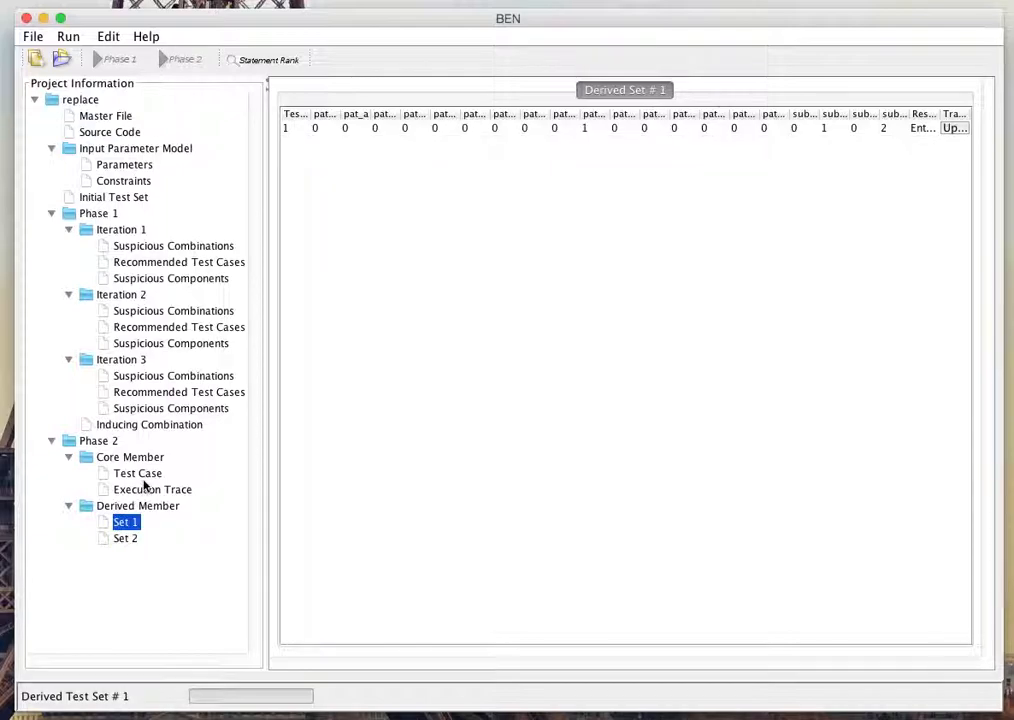
pyautogui.click(137, 473)
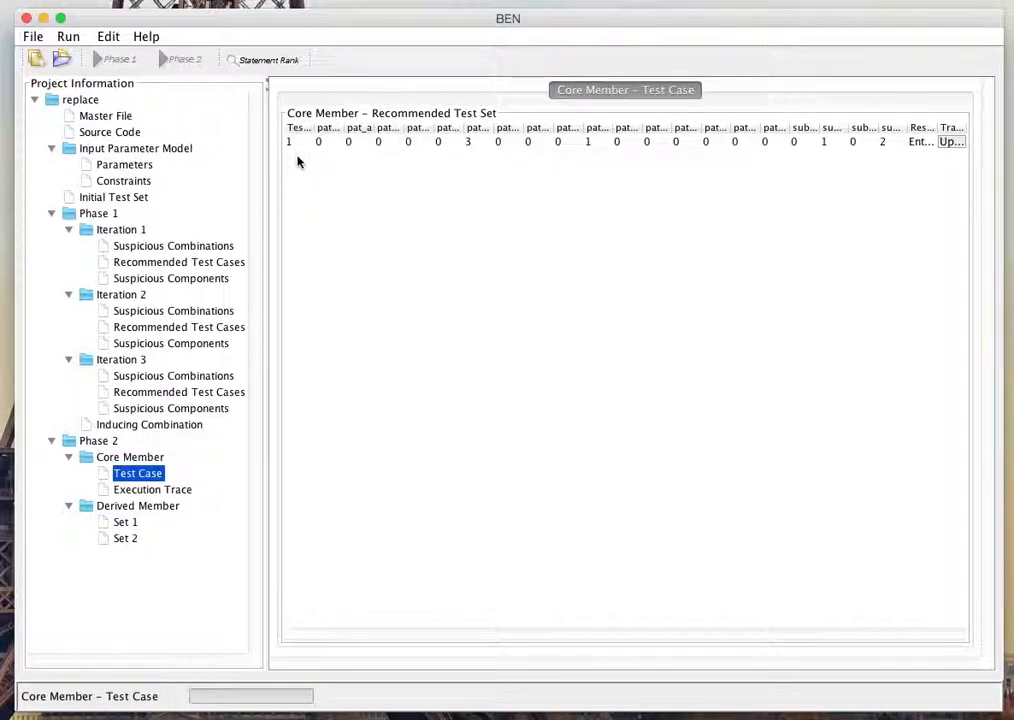
pyautogui.click(100, 524)
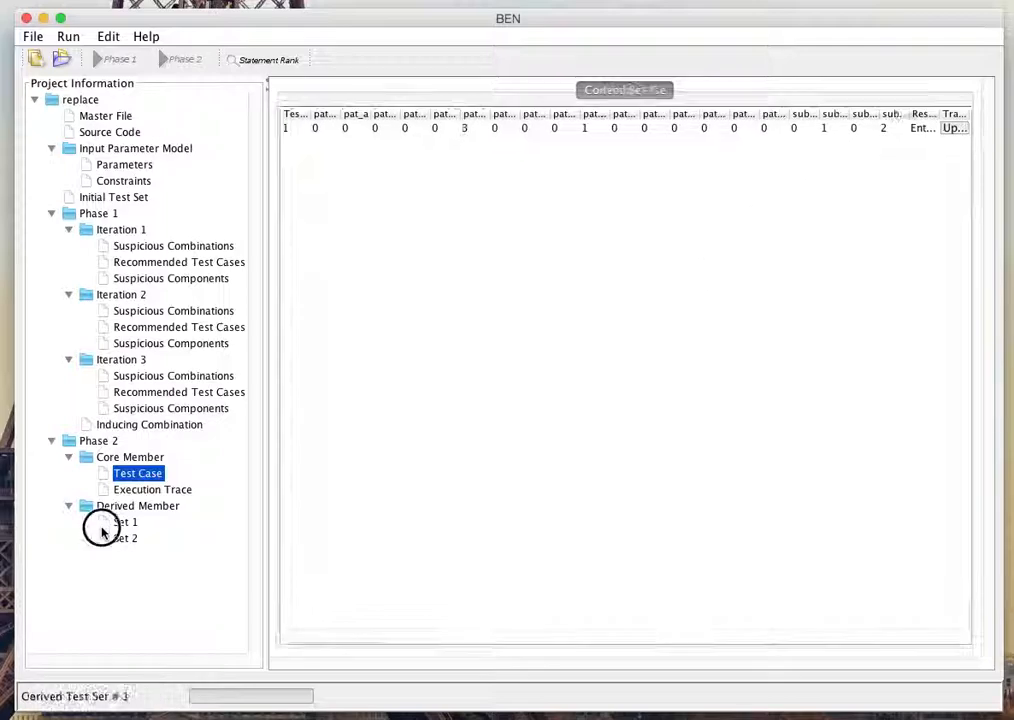
pyautogui.click(125, 541)
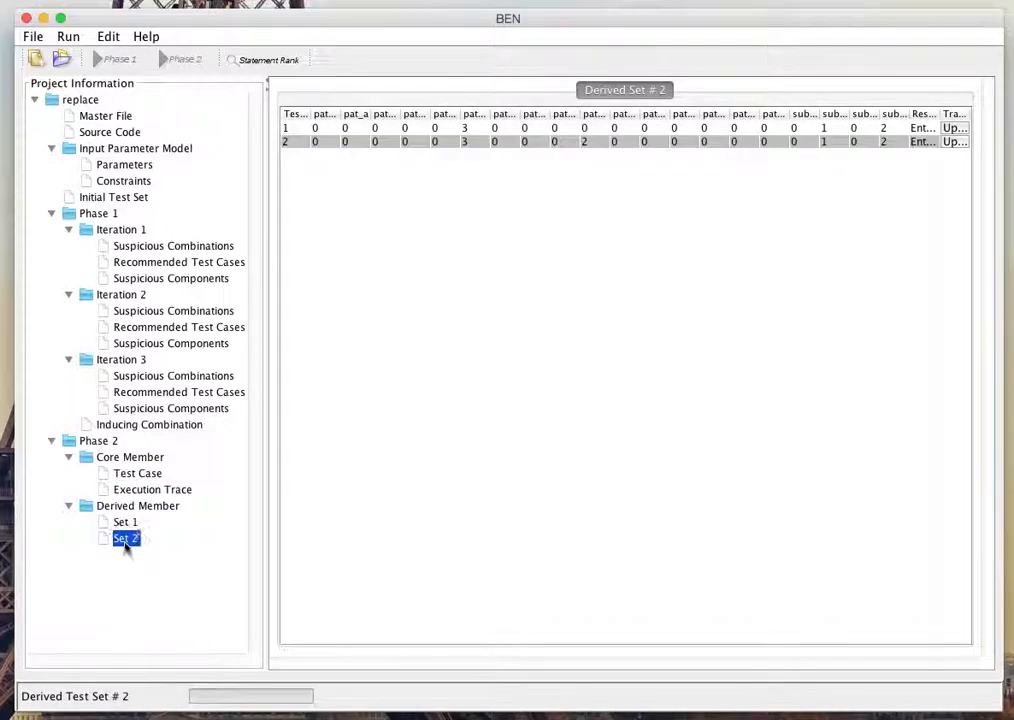
# Step: Set the core member test case's result to Fail and start its trace upload, browsing to the Desktop folder
pyautogui.click(140, 473)
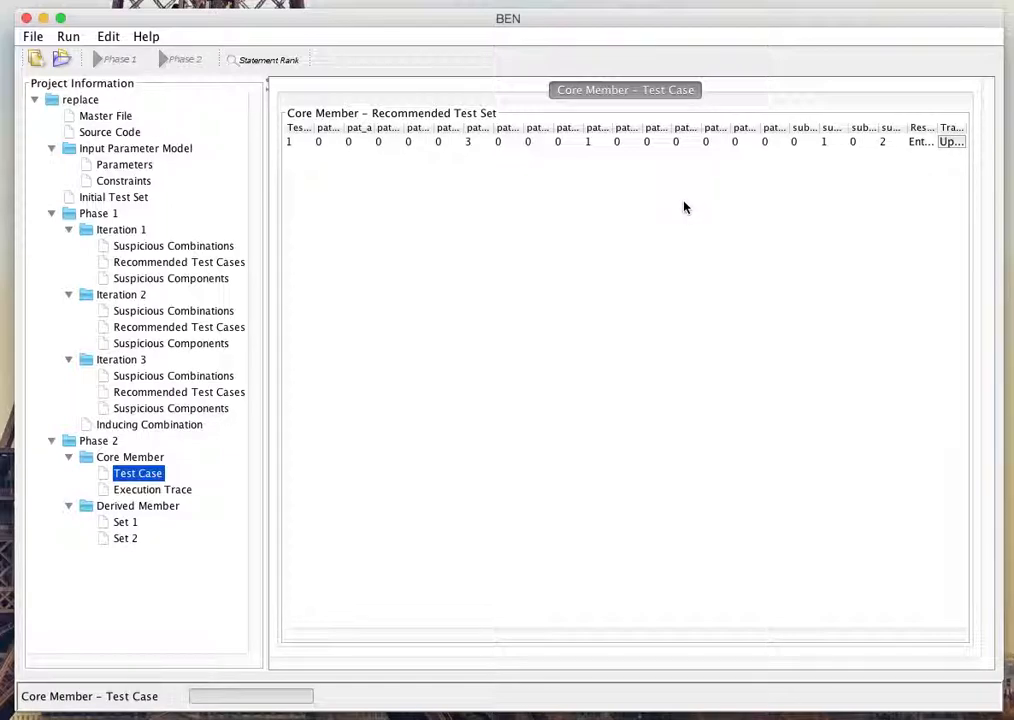
pyautogui.click(930, 145)
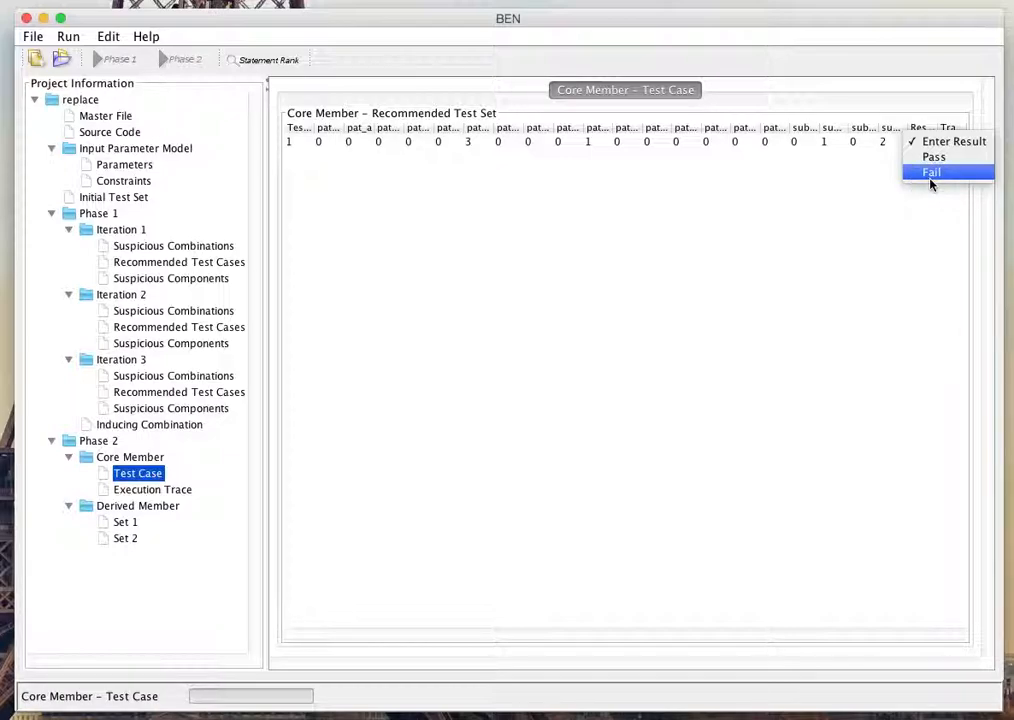
pyautogui.click(930, 176)
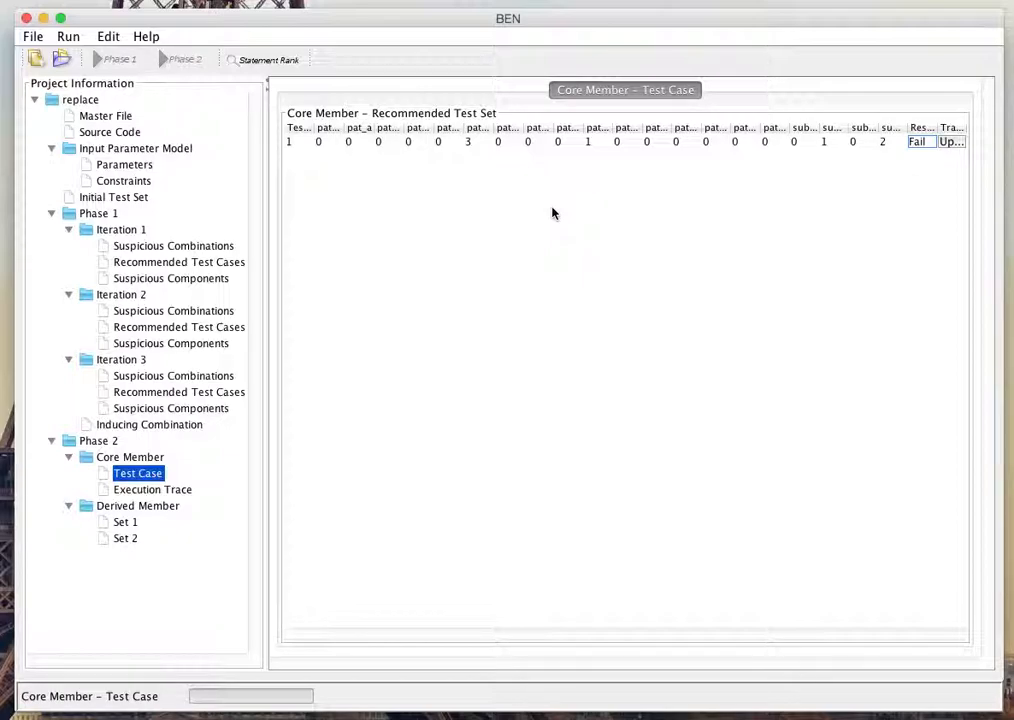
pyautogui.click(949, 143)
pyautogui.click(431, 318)
pyautogui.doubleClick(431, 318)
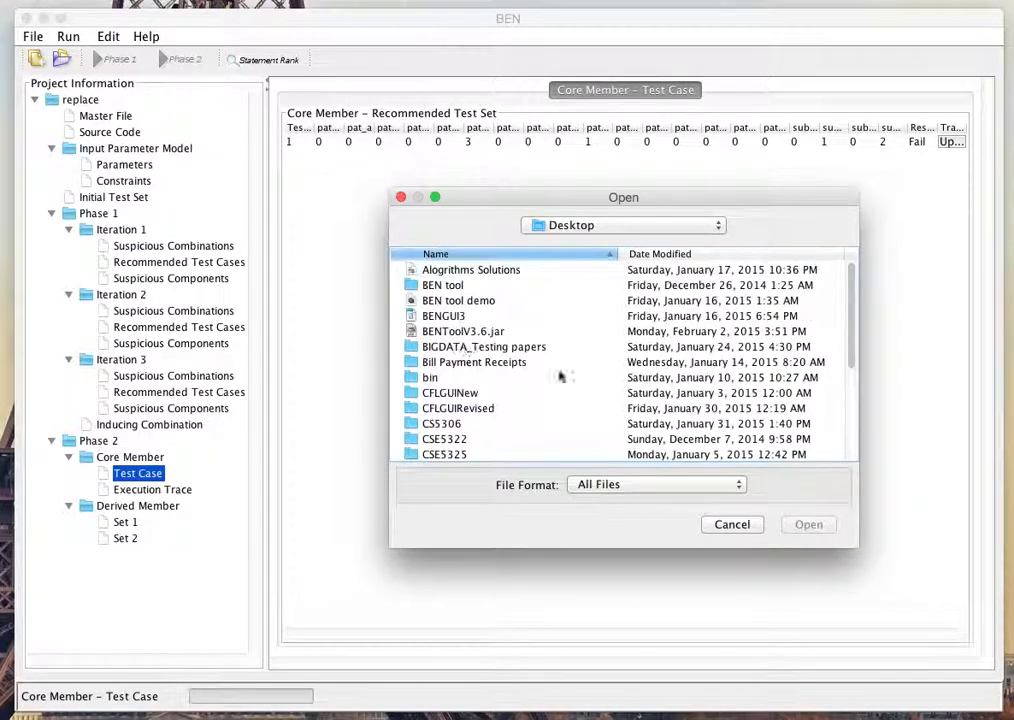
pyautogui.moveTo(851, 317); pyautogui.dragTo(842, 402)
pyautogui.click(460, 441)
pyautogui.doubleClick(460, 441)
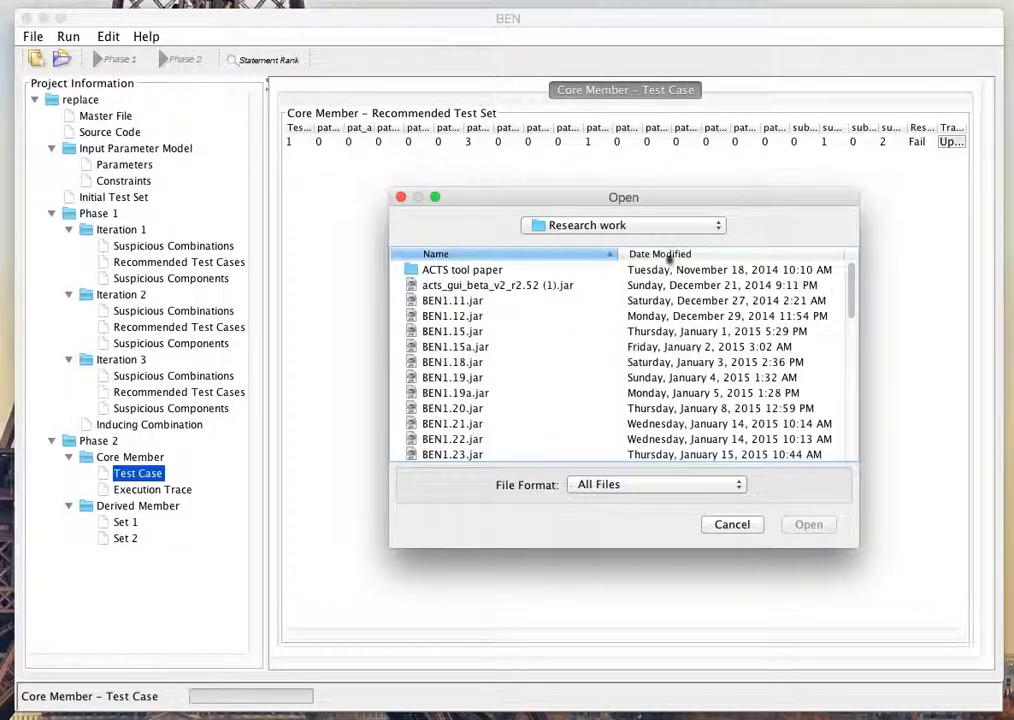
pyautogui.click(638, 226)
pyautogui.click(603, 240)
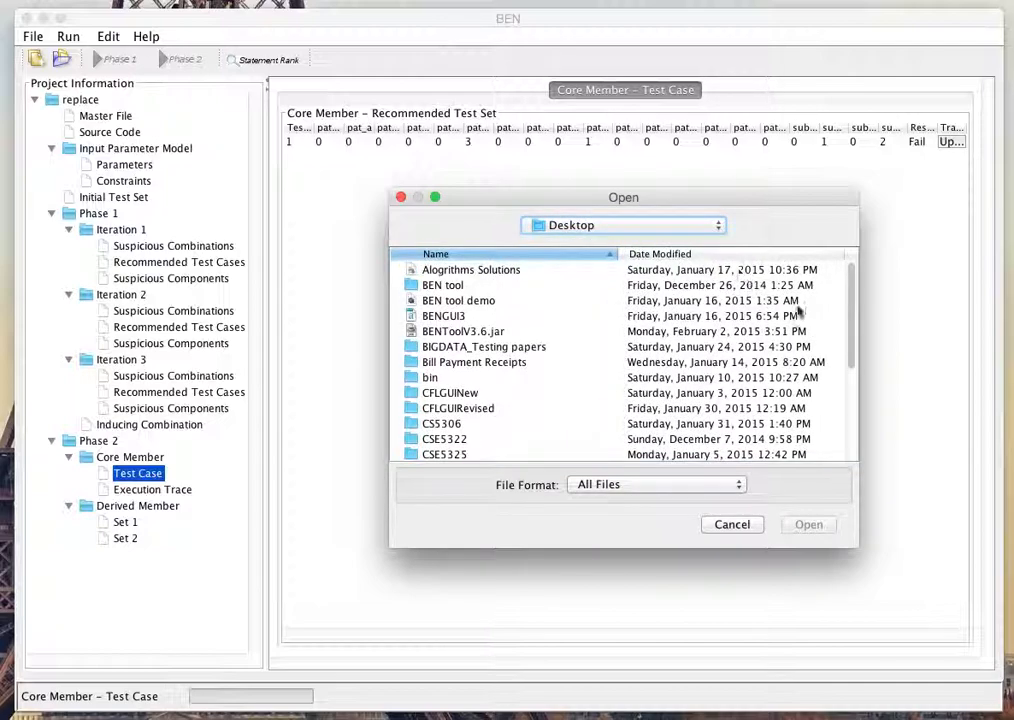
# Step: Upload replace_0.gcov from the gcov folder in replaceProgram as the core member's execution trace
pyautogui.moveTo(849, 272); pyautogui.dragTo(843, 430)
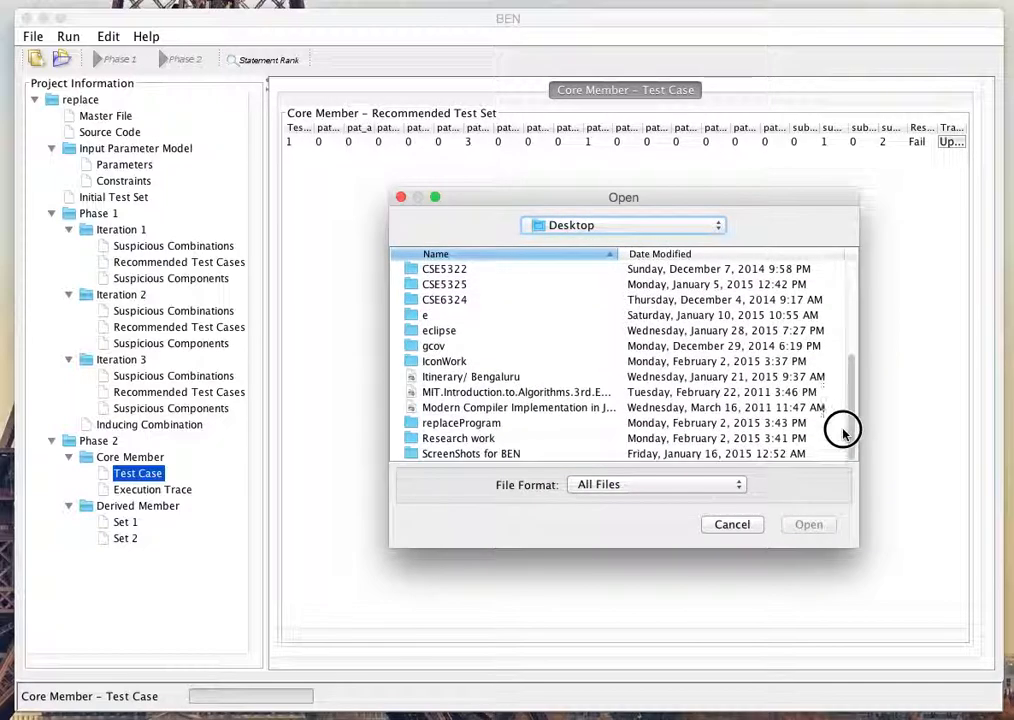
pyautogui.doubleClick(466, 423)
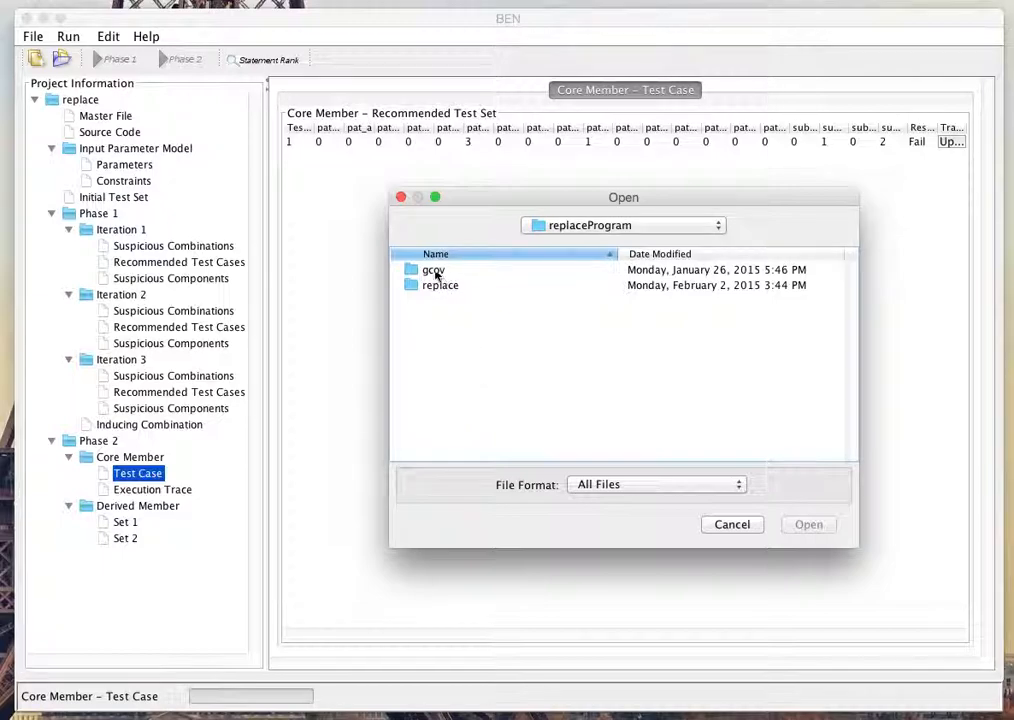
pyautogui.doubleClick(430, 271)
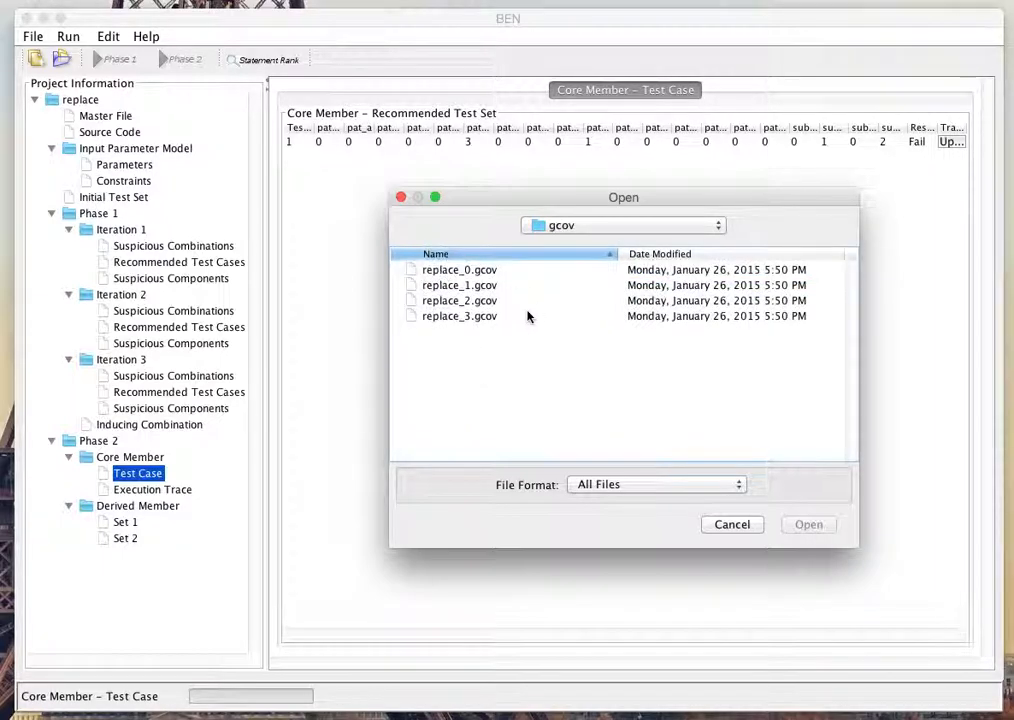
pyautogui.click(446, 272)
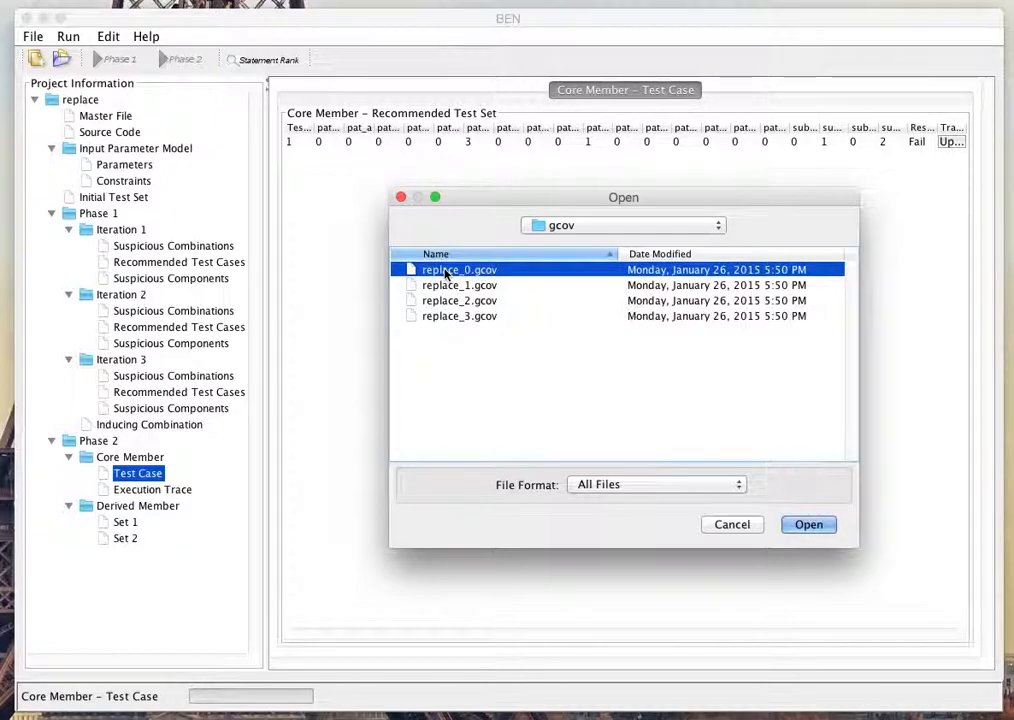
pyautogui.doubleClick(446, 272)
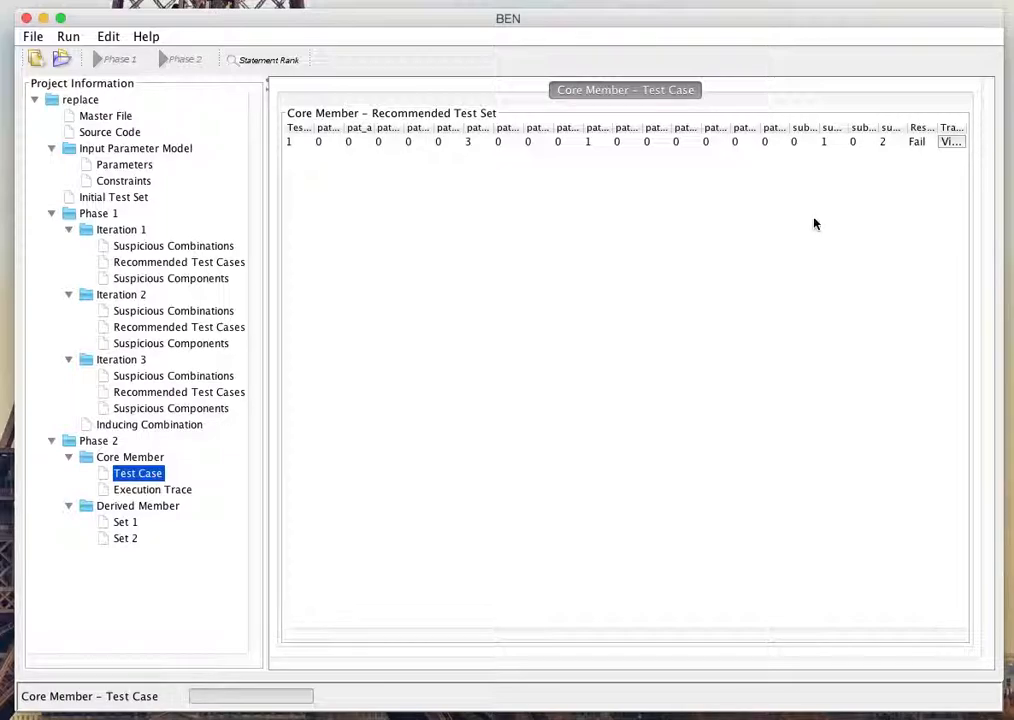
# Step: View the core member's execution trace and examine which source lines were executed
pyautogui.click(948, 142)
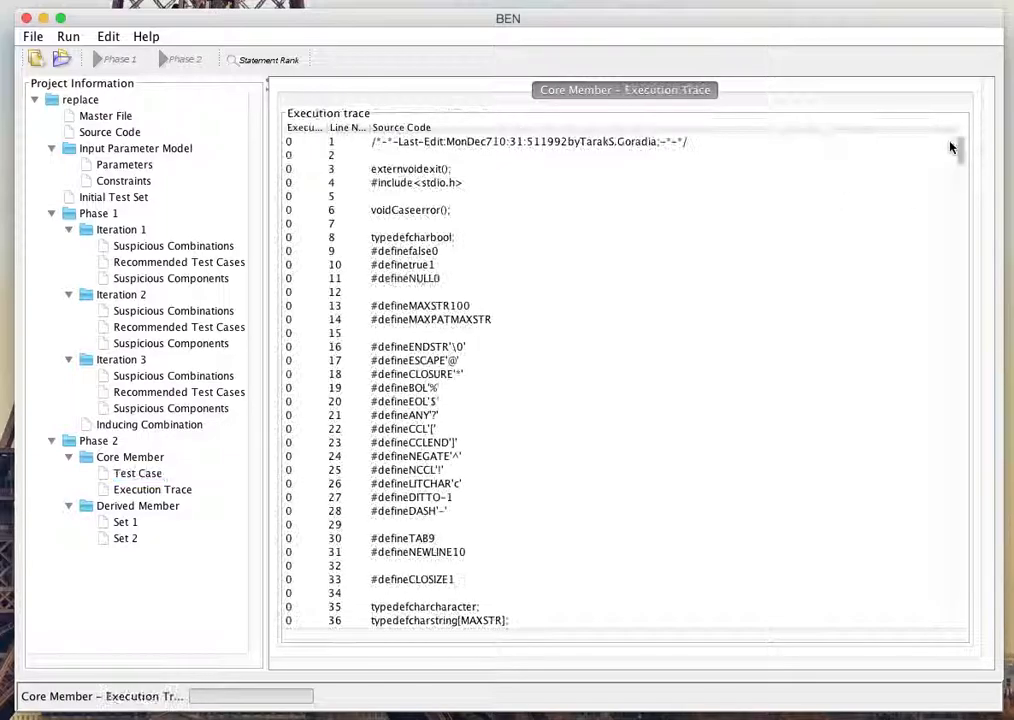
pyautogui.click(152, 489)
pyautogui.scroll(-10, 758, 407)
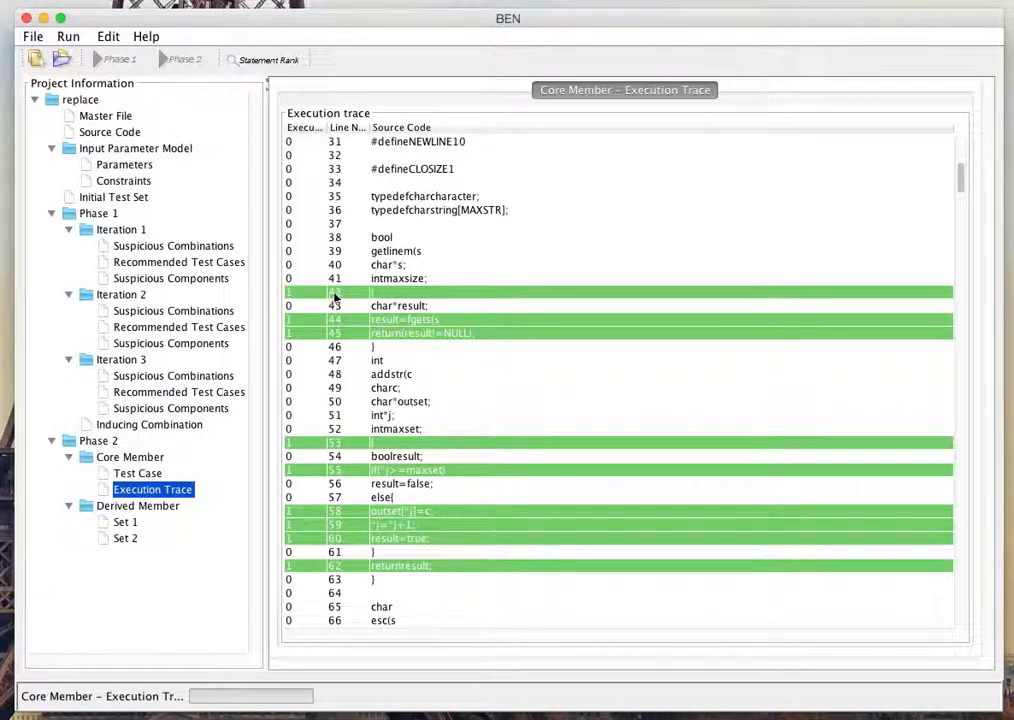
pyautogui.scroll(-15, 561, 440)
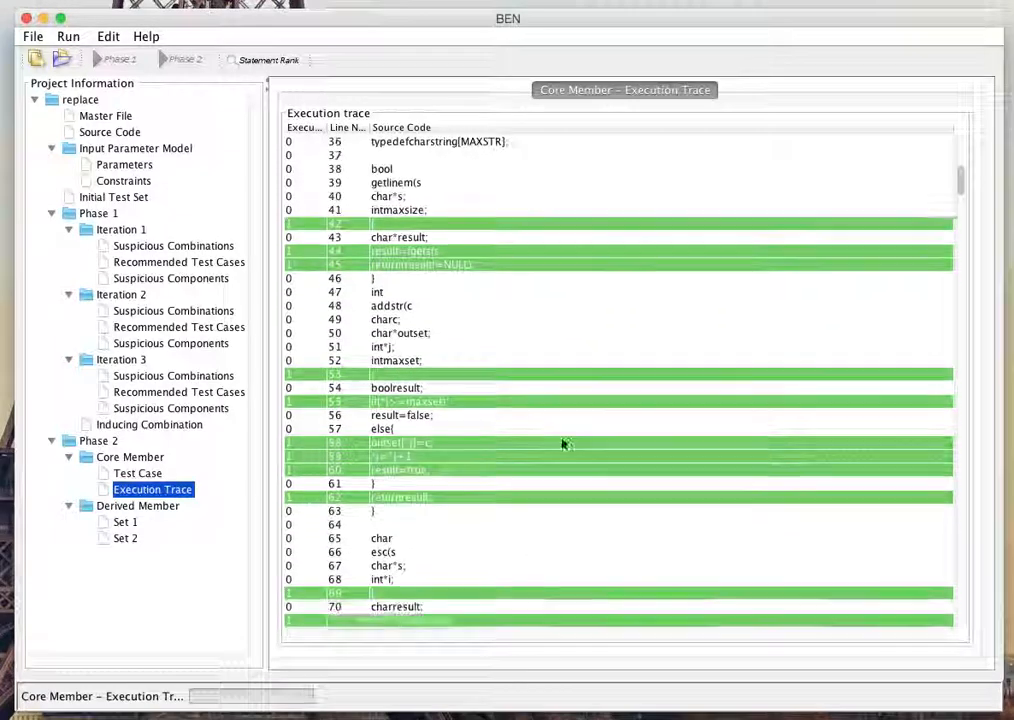
pyautogui.scroll(-20, 565, 444)
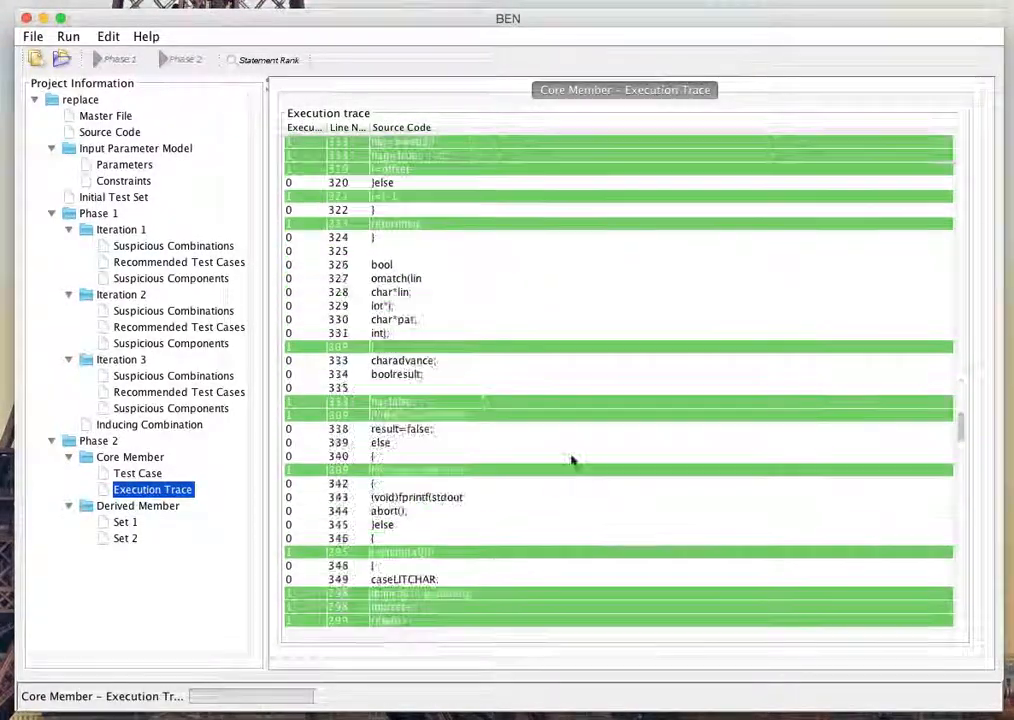
pyautogui.scroll(12, 575, 460)
pyautogui.scroll(20, 580, 470)
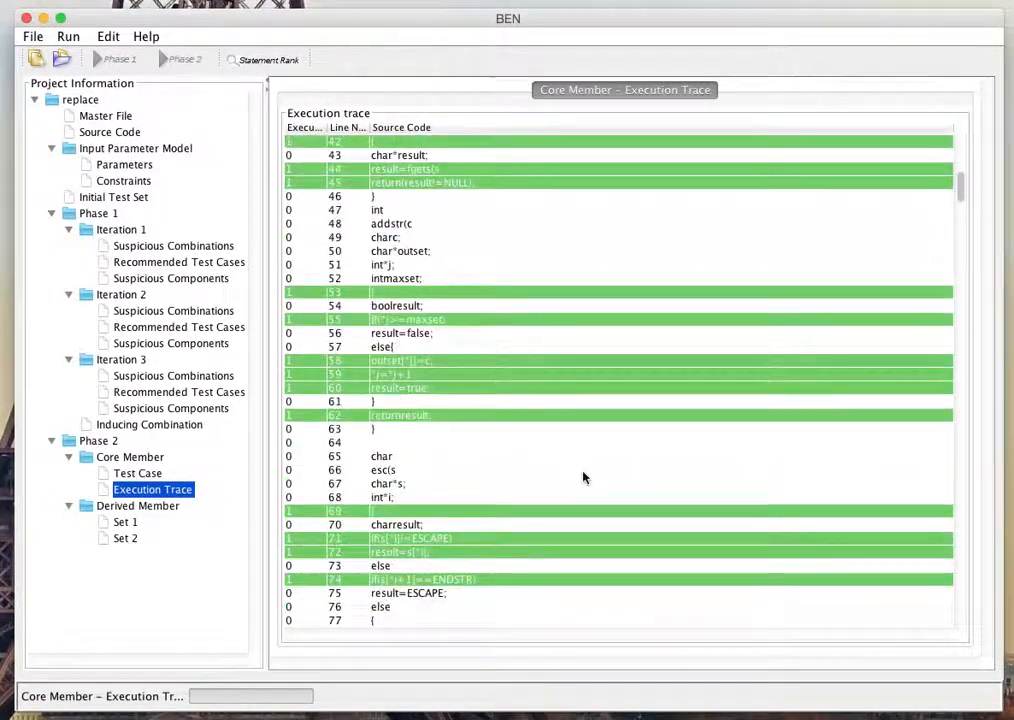
# Step: Set the result of the test case in derived Set 1 to Fail
pyautogui.click(122, 524)
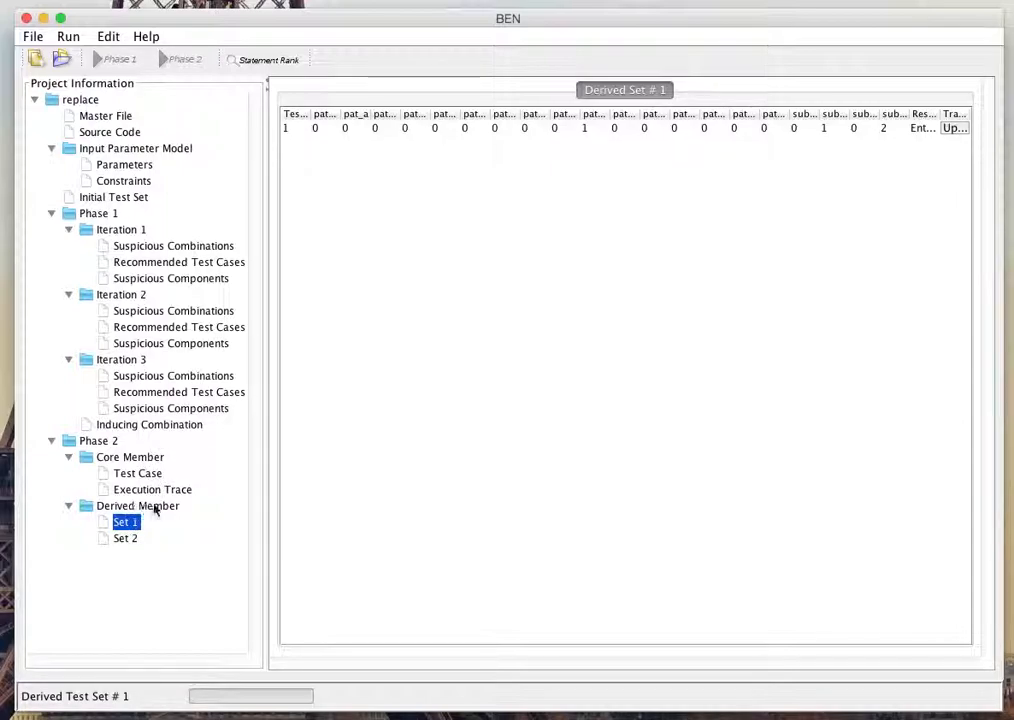
pyautogui.click(922, 135)
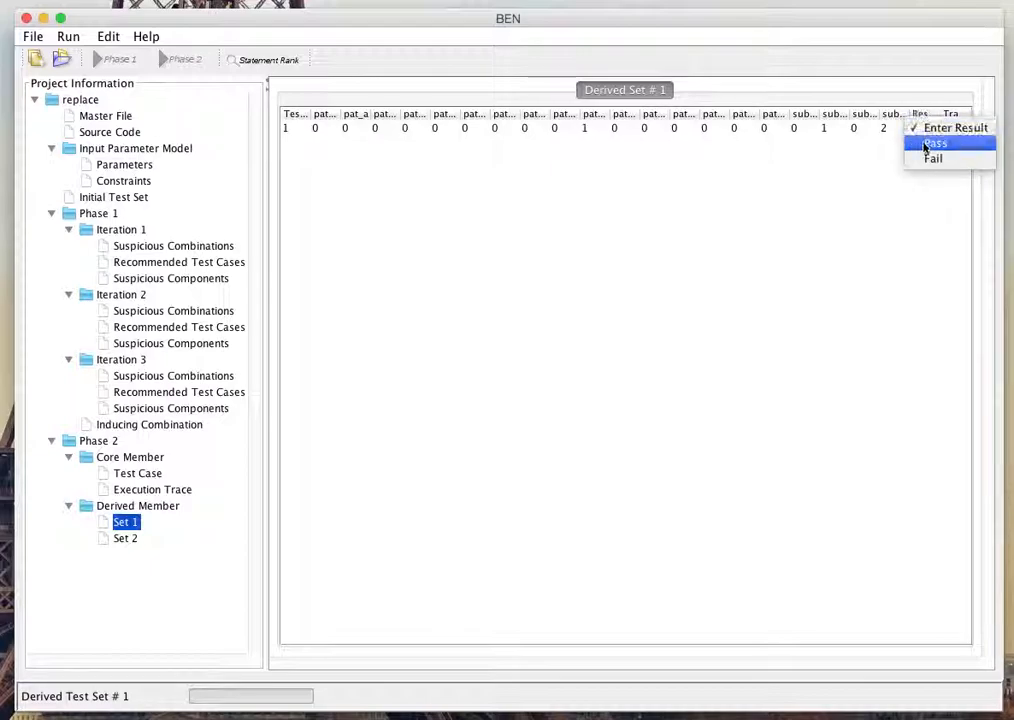
pyautogui.click(926, 156)
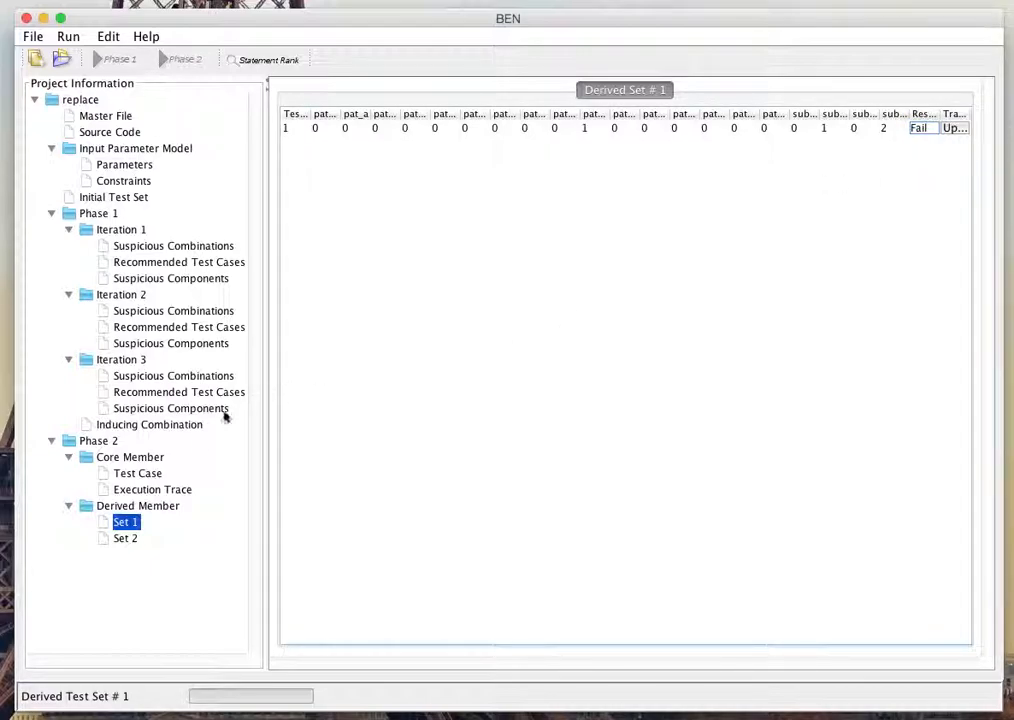
# Step: Upload replace_1.gcov from the Desktop's replaceProgram/gcov folder as the trace of derived Set 1's test case
pyautogui.click(955, 128)
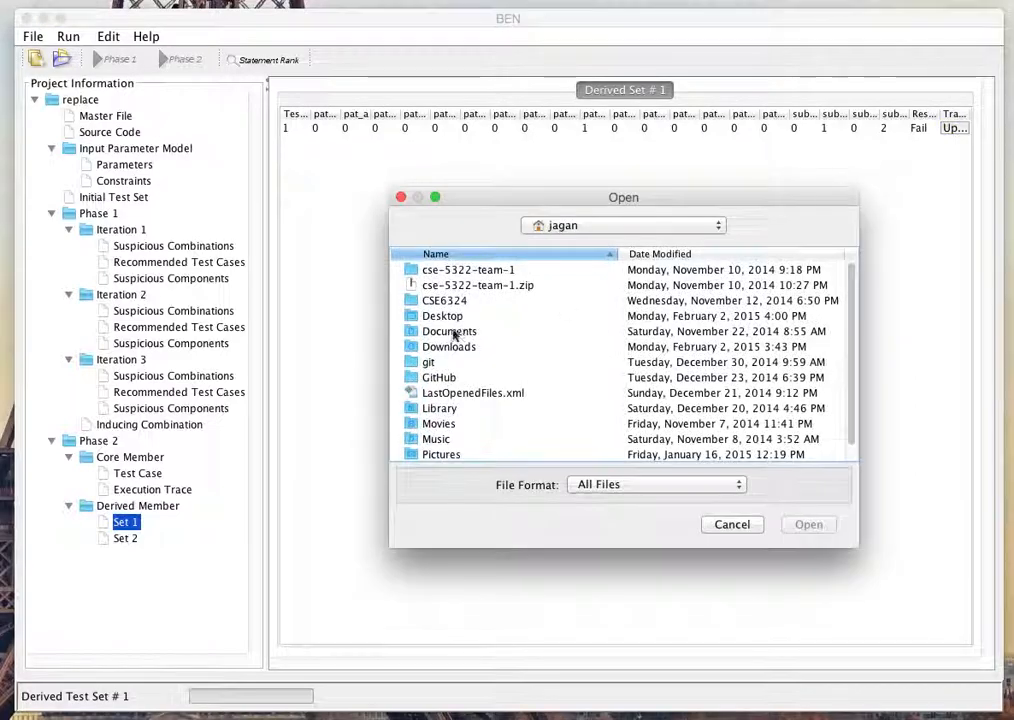
pyautogui.doubleClick(450, 318)
pyautogui.scroll(-5, 498, 350)
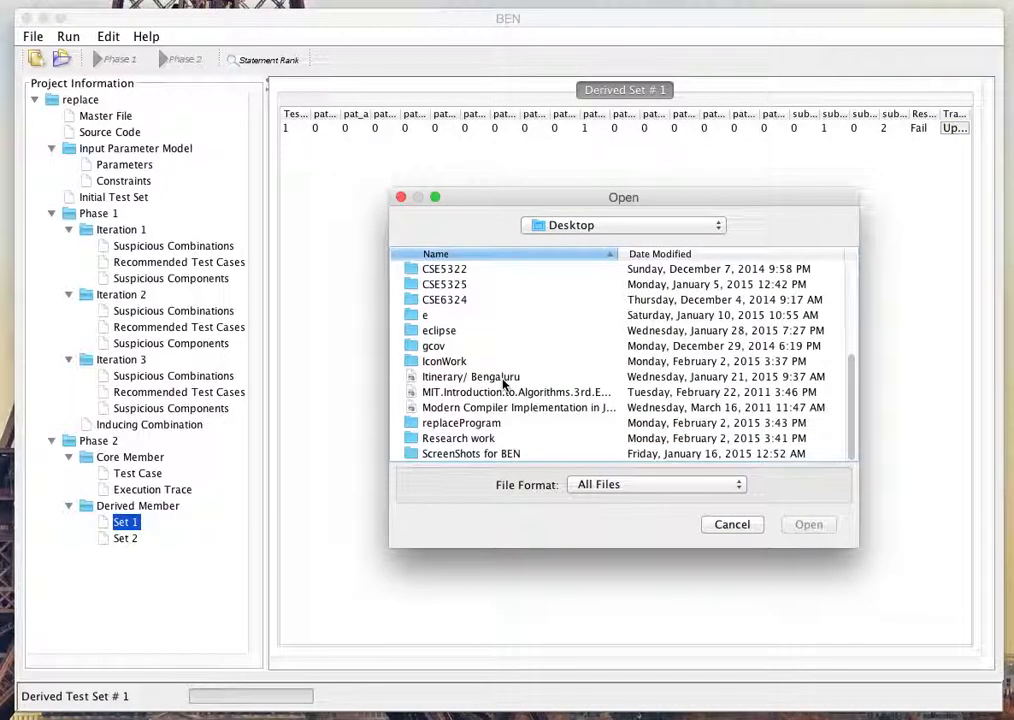
pyautogui.doubleClick(462, 424)
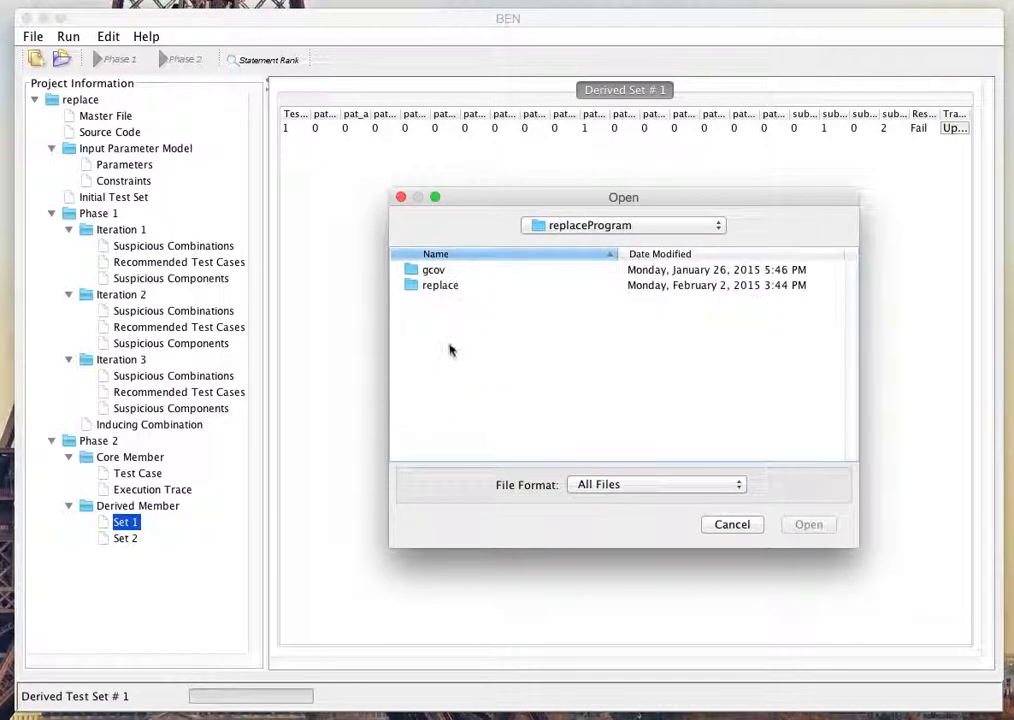
pyautogui.doubleClick(436, 269)
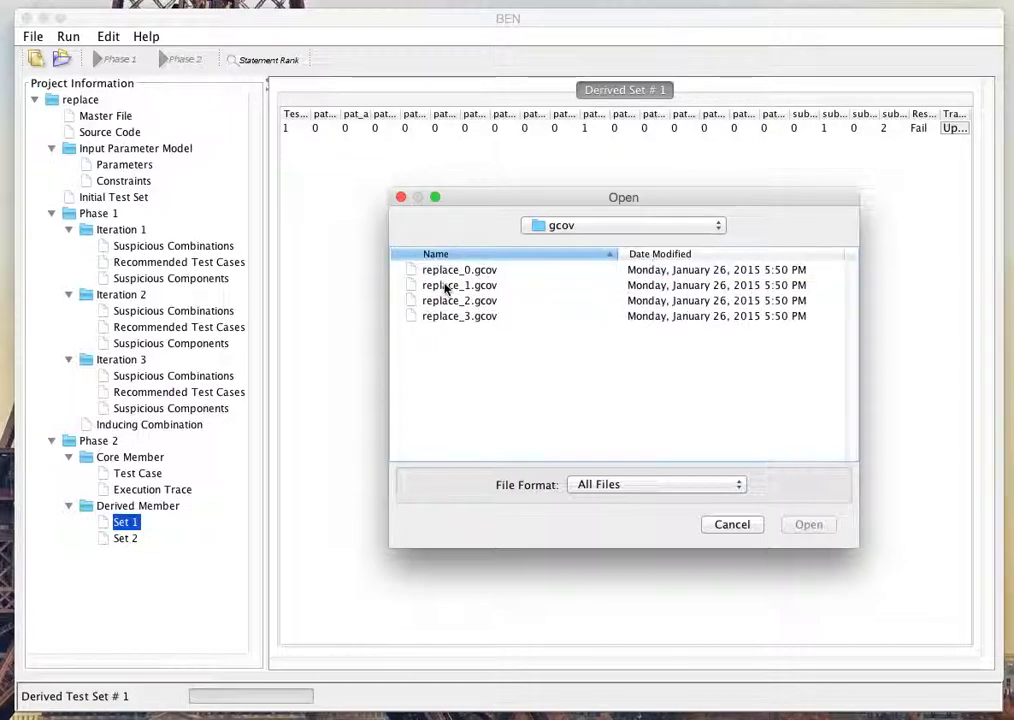
pyautogui.doubleClick(446, 286)
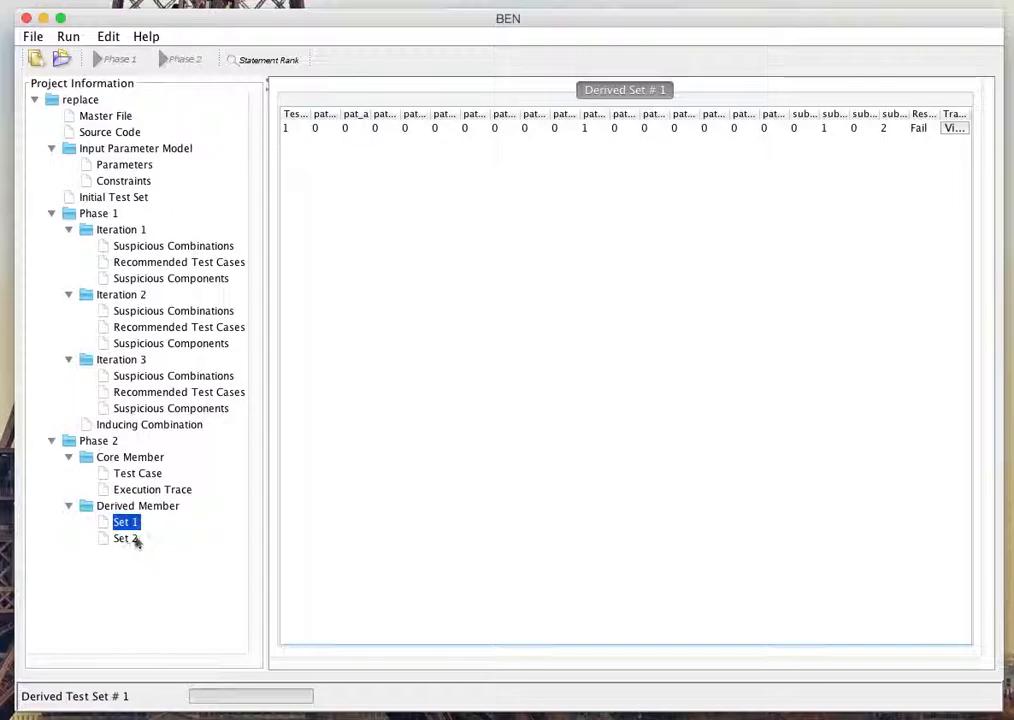
# Step: In derived Set 2, set the result of test case 1 to Pass and test case 2 to Fail
pyautogui.click(126, 539)
pyautogui.click(924, 129)
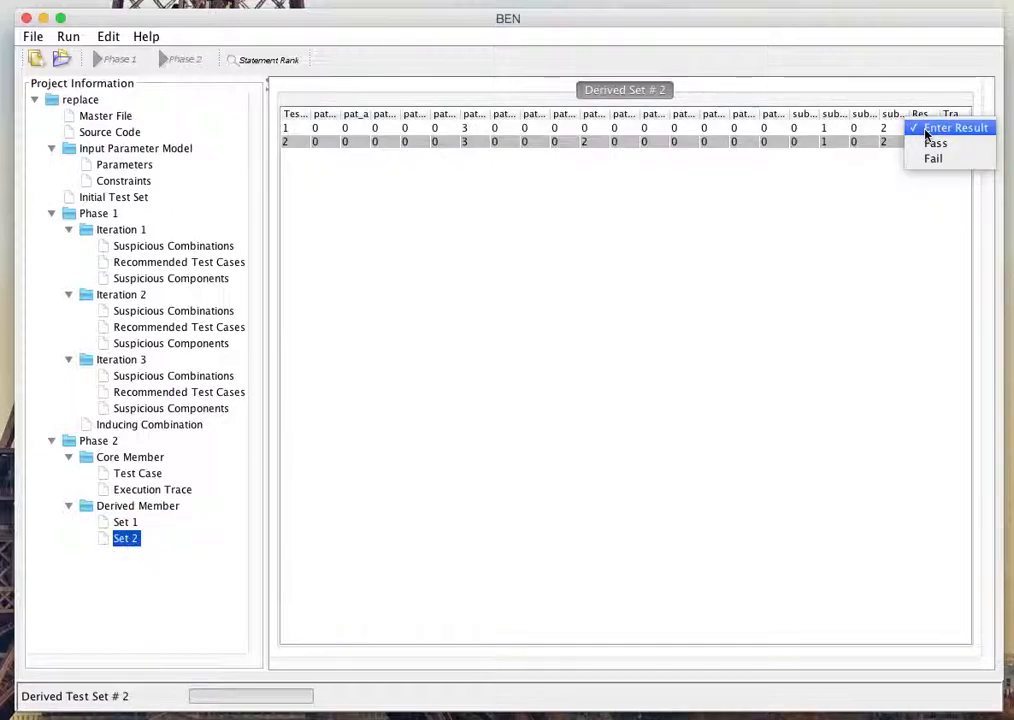
pyautogui.click(934, 142)
pyautogui.click(921, 143)
pyautogui.click(934, 158)
# Step: Upload replace_2.gcov from the Desktop's replaceProgram/gcov folder as the trace of derived Set 2's test case 1
pyautogui.click(950, 129)
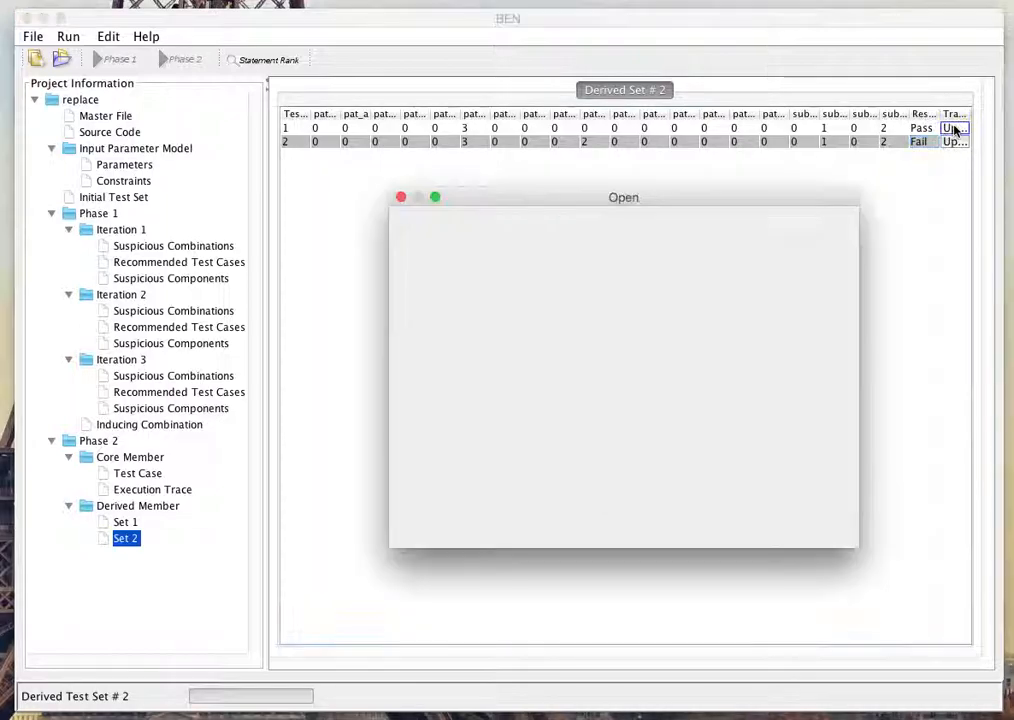
pyautogui.doubleClick(442, 316)
pyautogui.scroll(-5, 475, 370)
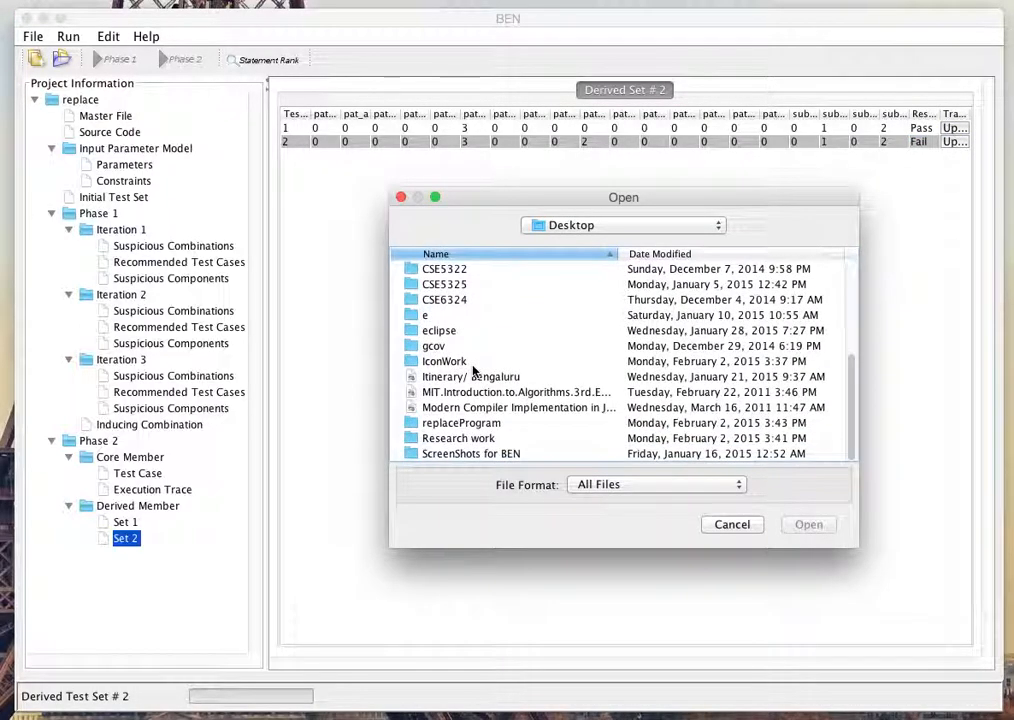
pyautogui.doubleClick(462, 422)
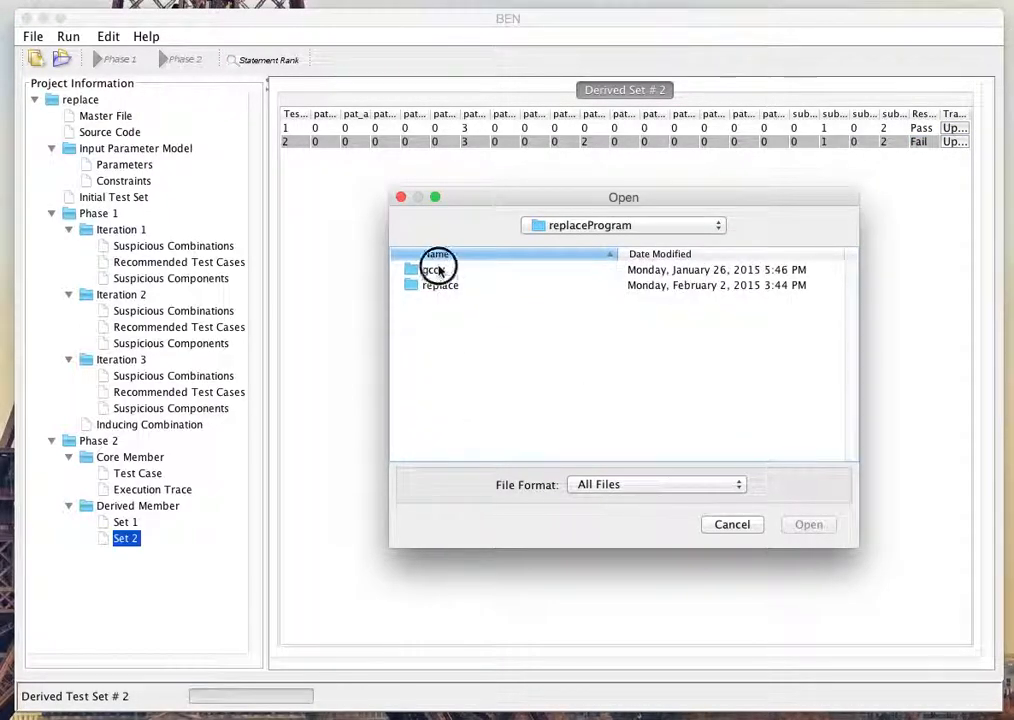
pyautogui.doubleClick(440, 271)
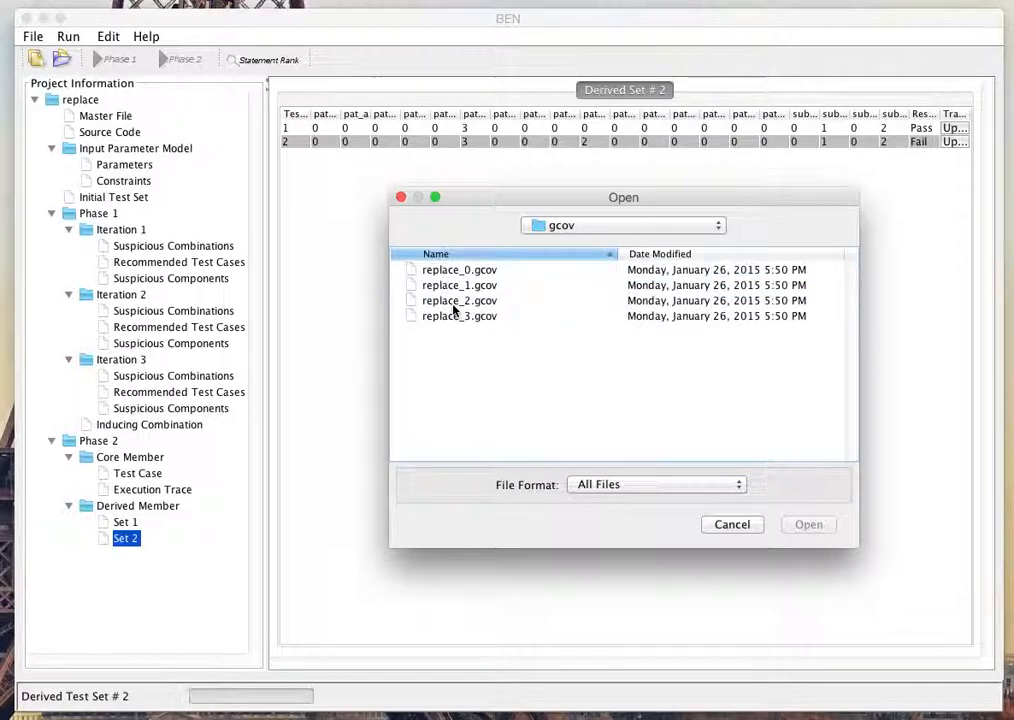
pyautogui.doubleClick(457, 303)
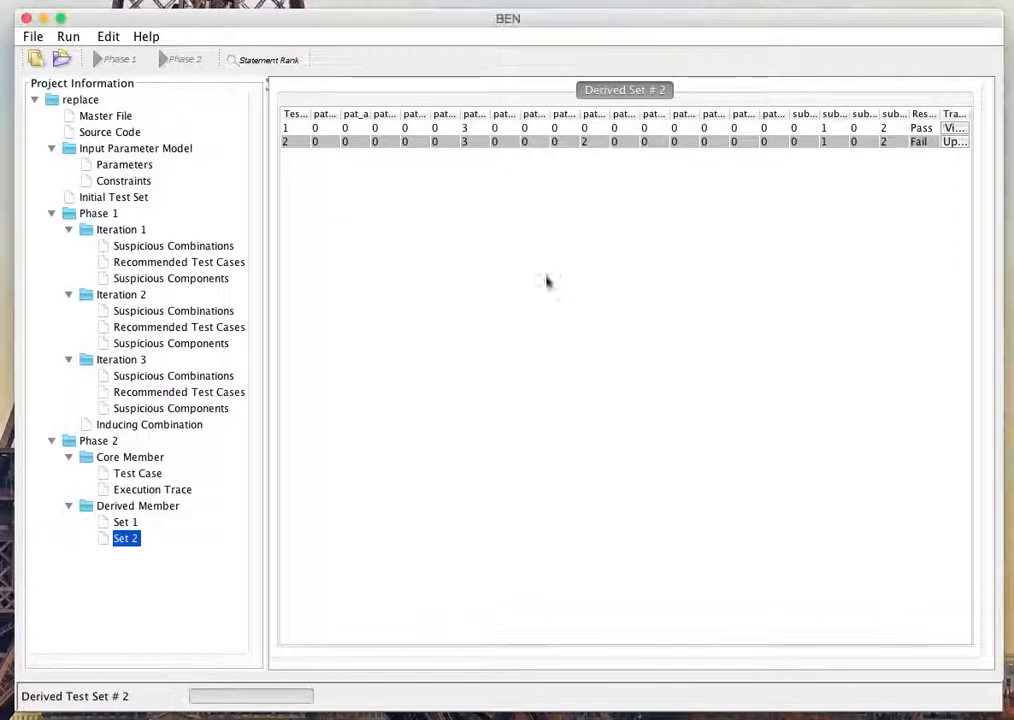
# Step: Upload replace_3.gcov from the same replaceProgram/gcov folder as the trace of derived Set 2's test case 2
pyautogui.click(952, 142)
pyautogui.doubleClick(437, 318)
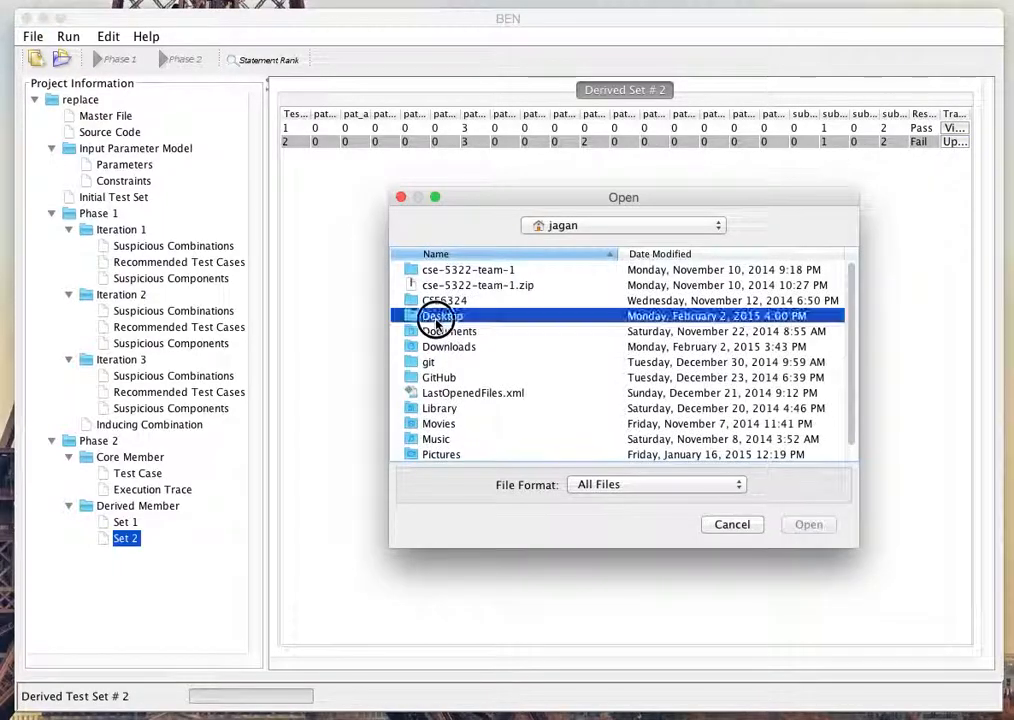
pyautogui.scroll(-5, 474, 387)
pyautogui.doubleClick(452, 423)
pyautogui.doubleClick(433, 270)
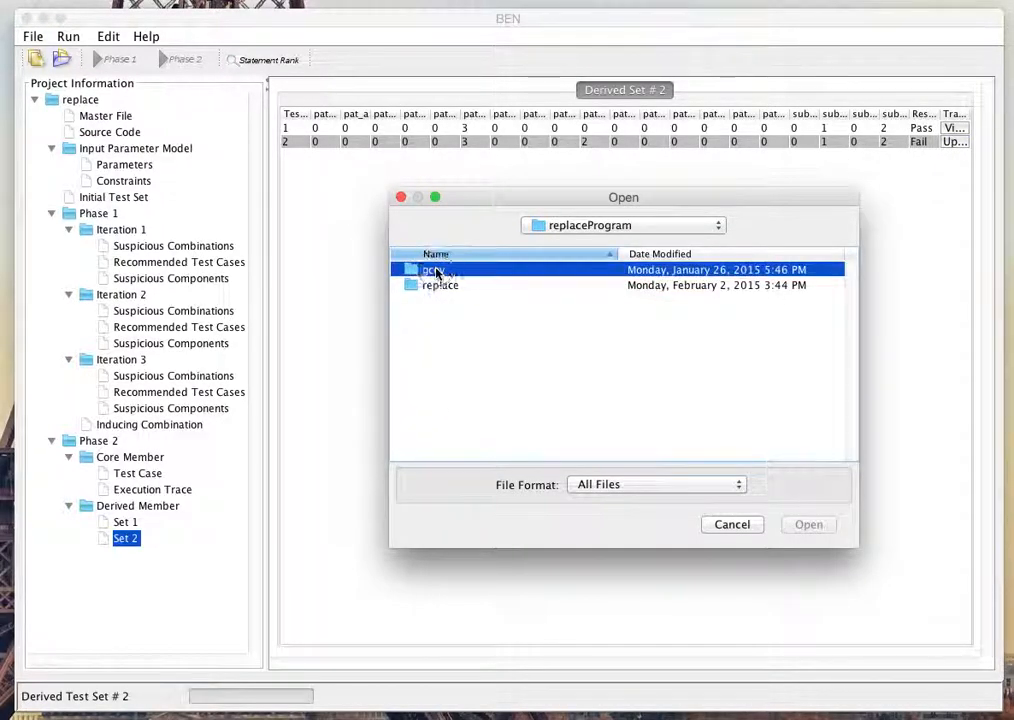
pyautogui.doubleClick(446, 316)
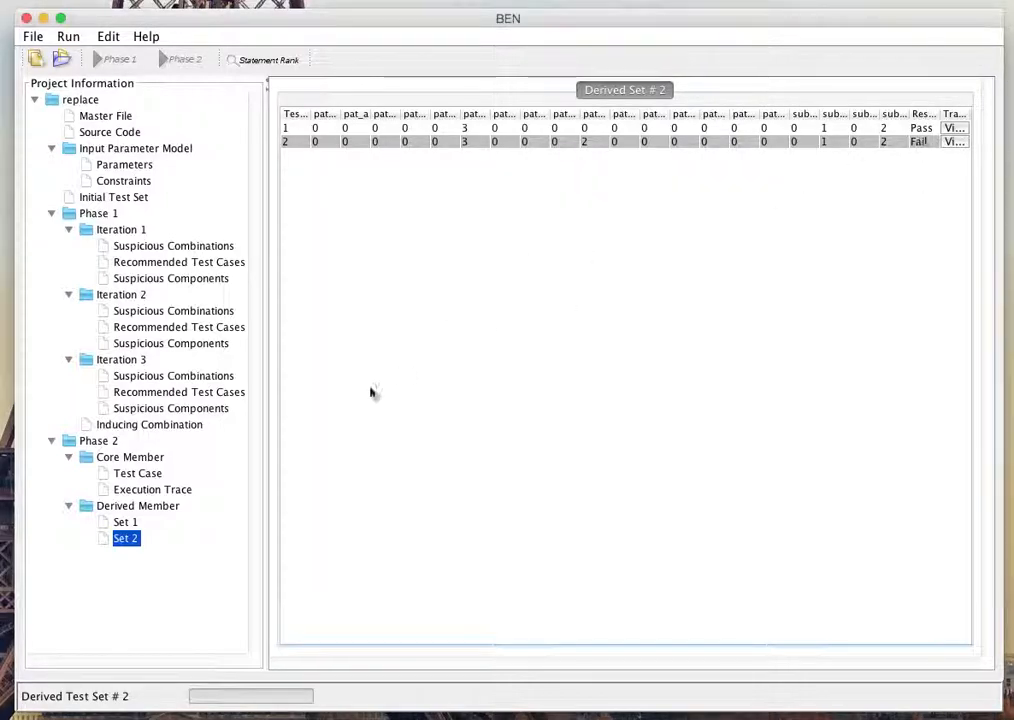
# Step: Review the core member's test case and examine the executed lines in the execution trace of derived Set 1's test case
pyautogui.click(133, 476)
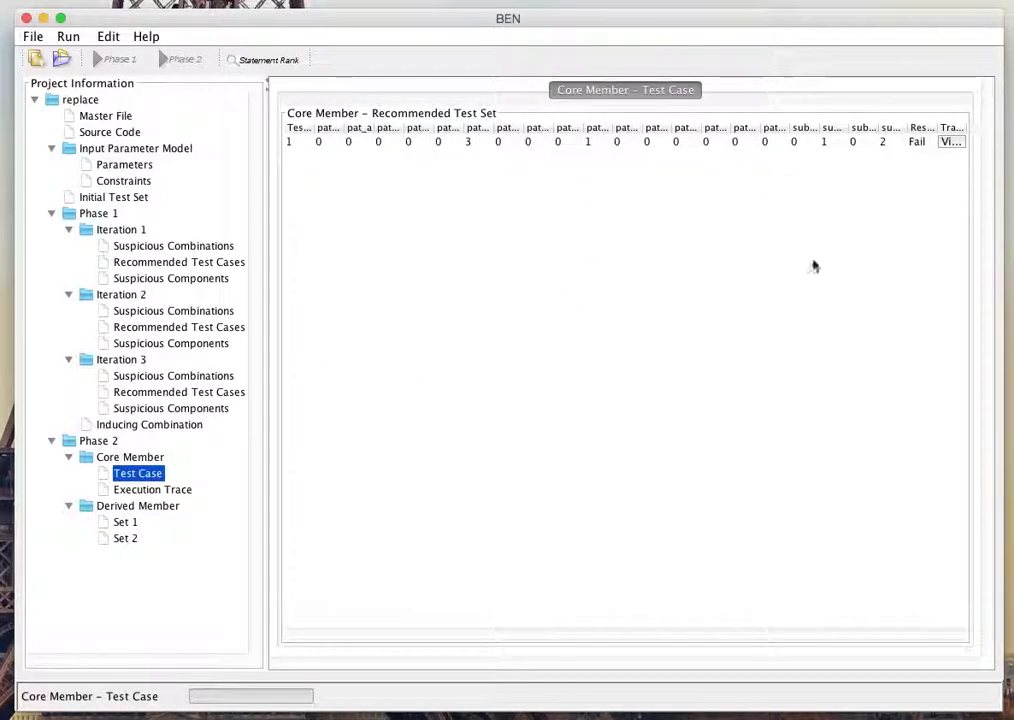
pyautogui.click(122, 523)
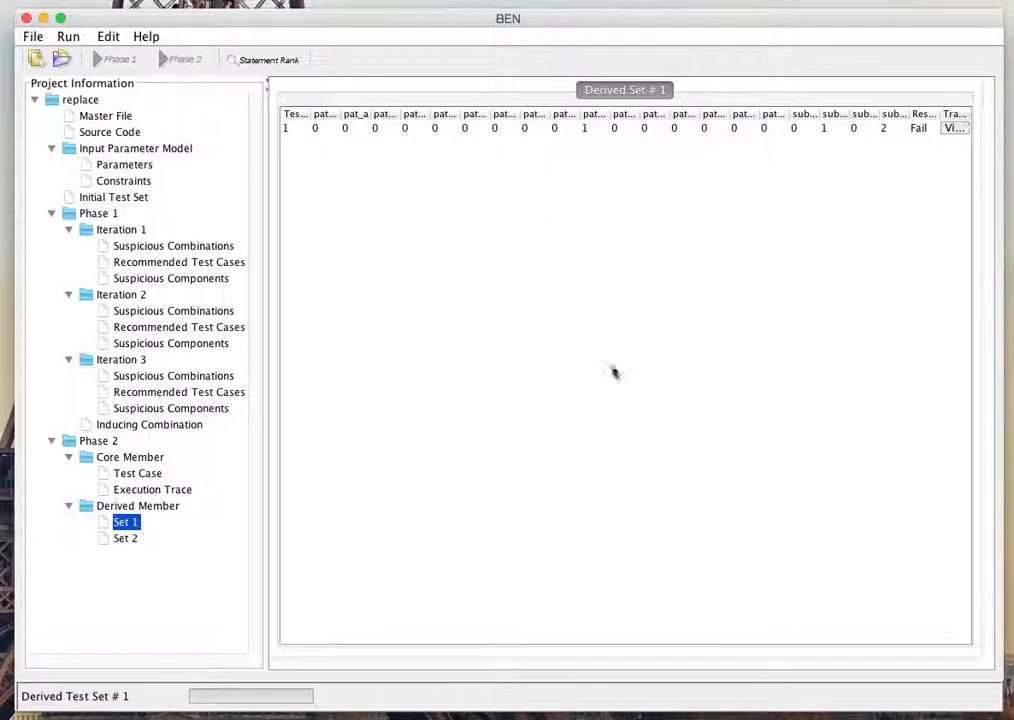
pyautogui.click(955, 129)
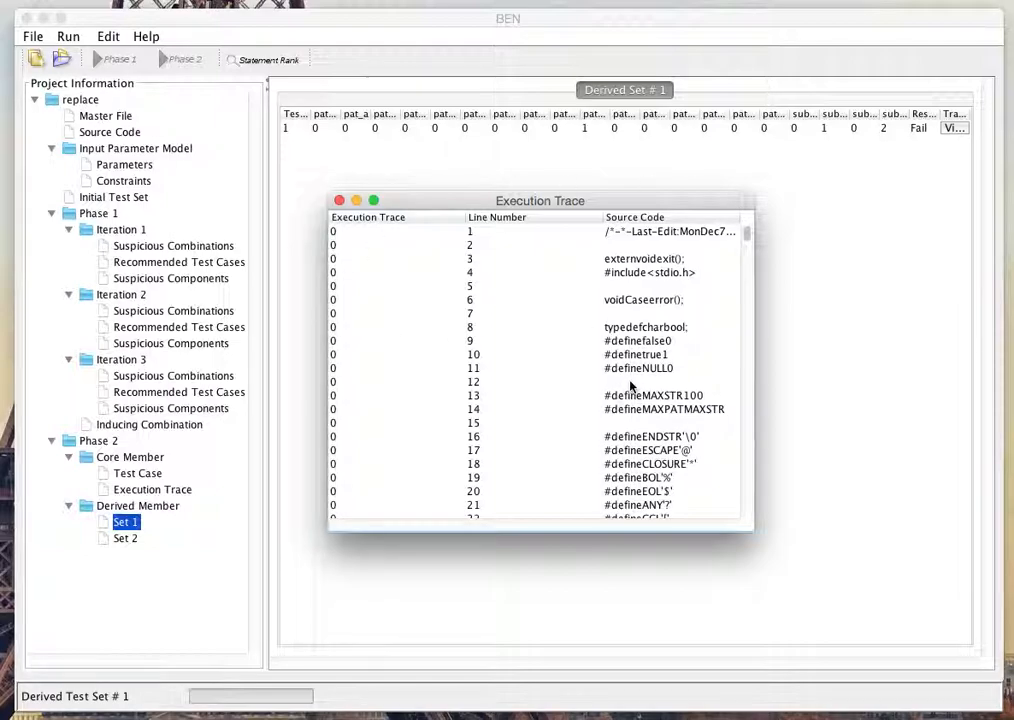
pyautogui.scroll(-15, 634, 430)
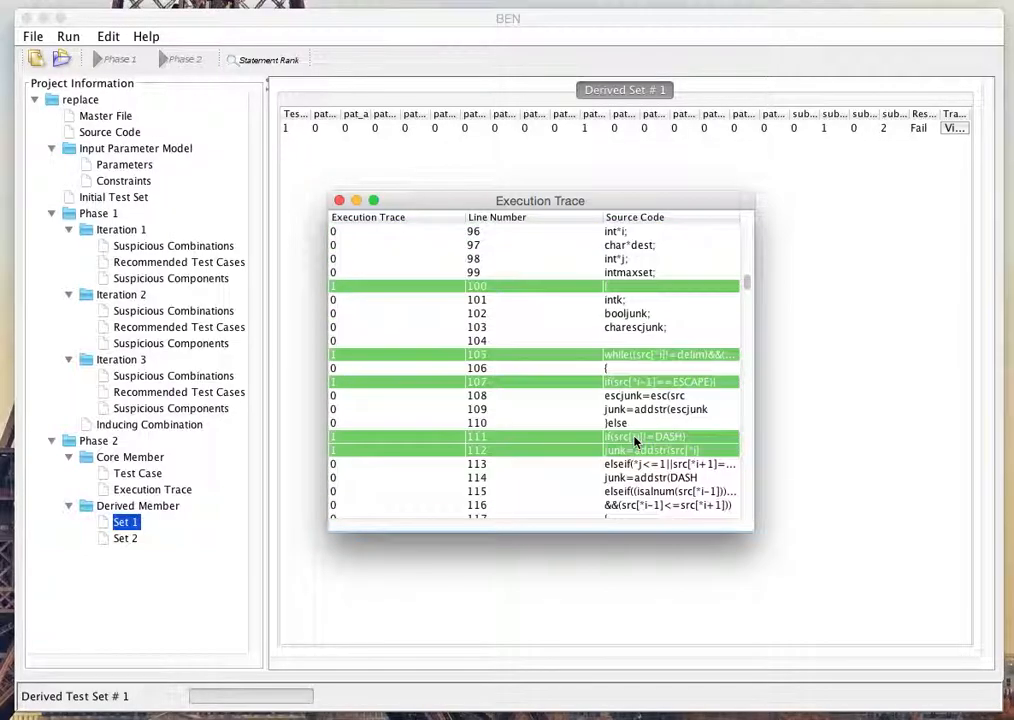
pyautogui.scroll(-20, 634, 440)
pyautogui.scroll(10, 637, 442)
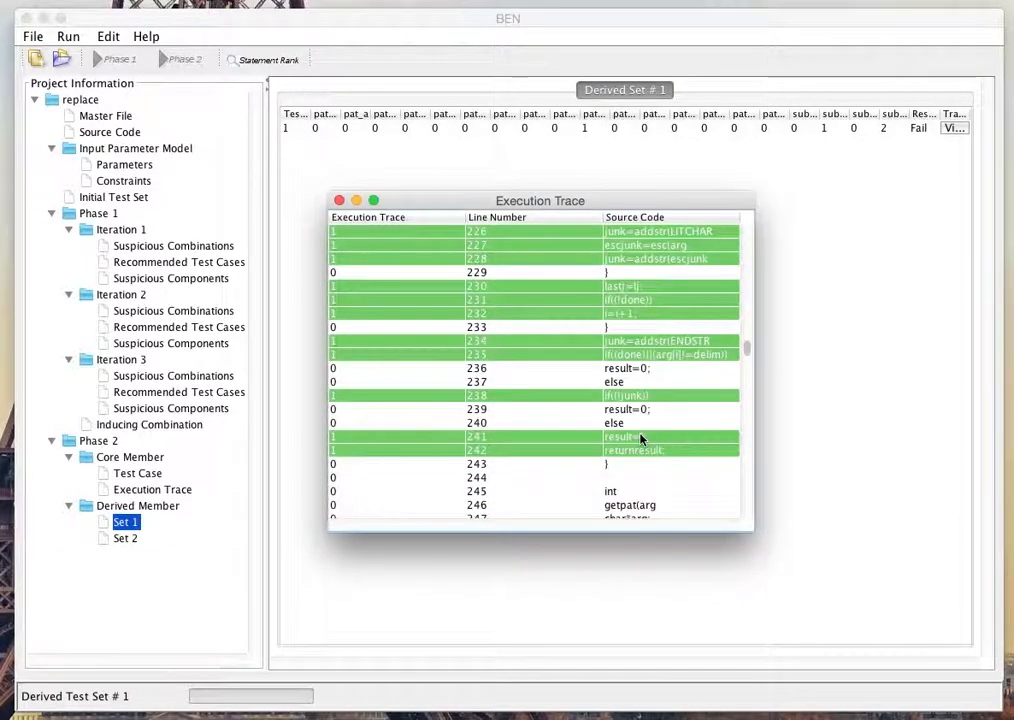
pyautogui.scroll(15, 636, 430)
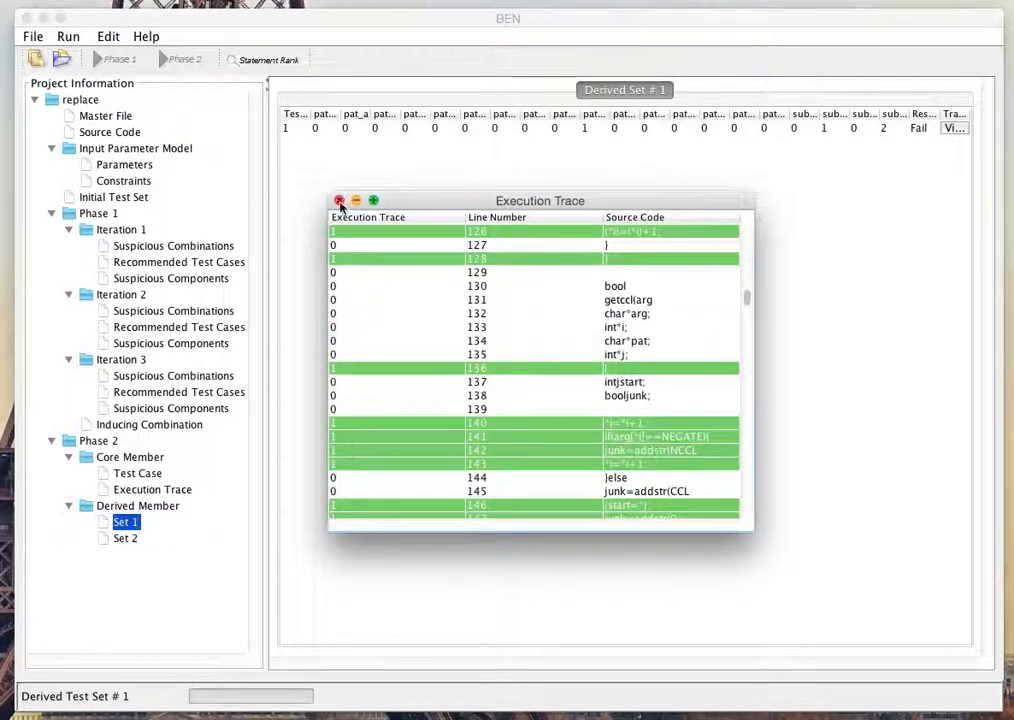
# Step: View the execution trace of derived Set 2's test case 1, examine its executed source lines, and close it
pyautogui.click(125, 539)
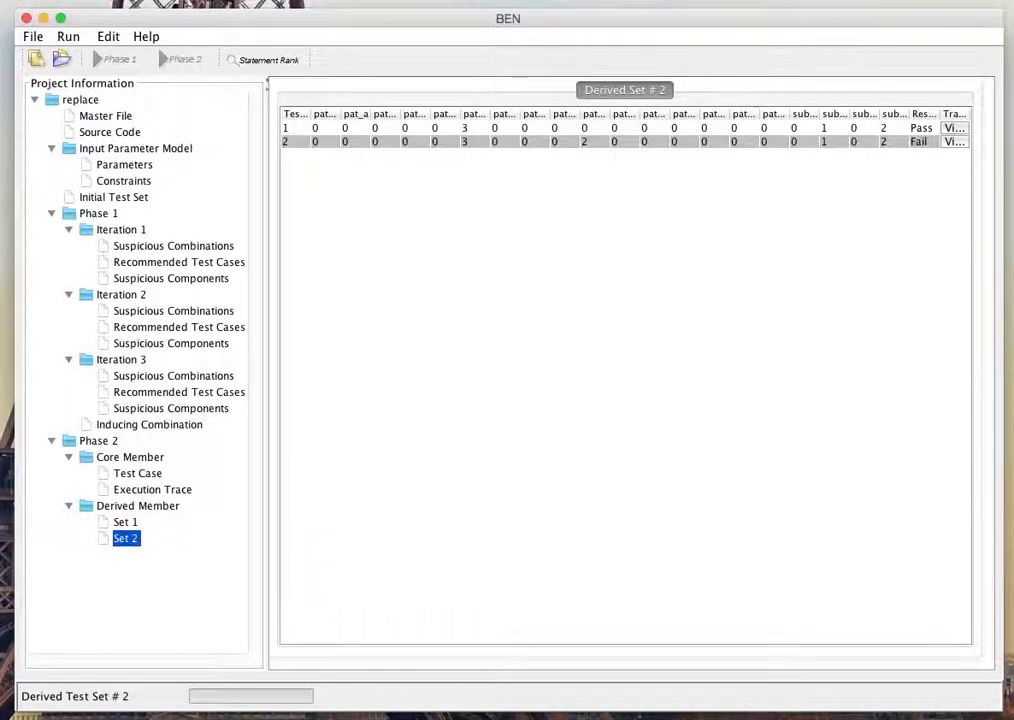
pyautogui.click(956, 130)
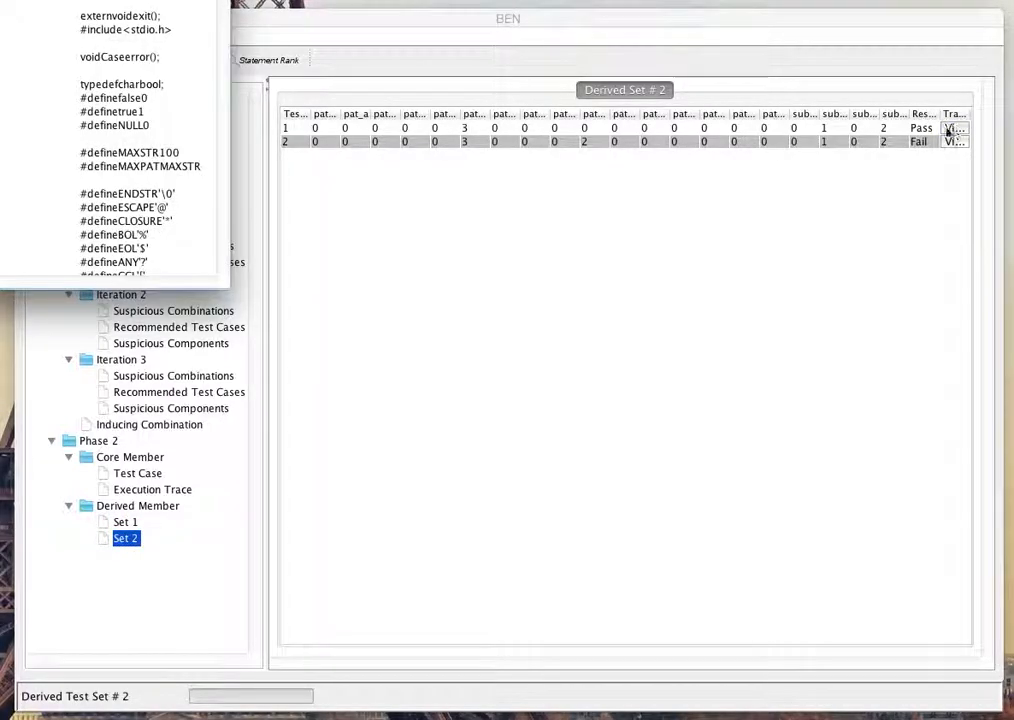
pyautogui.moveTo(4, 0)
pyautogui.mouseDown()
pyautogui.moveTo(801, 250)
pyautogui.moveTo(616, 201)
pyautogui.mouseUp()
pyautogui.scroll(-20, 650, 315)
pyautogui.scroll(2, 676, 329)
pyautogui.scroll(20, 677, 329)
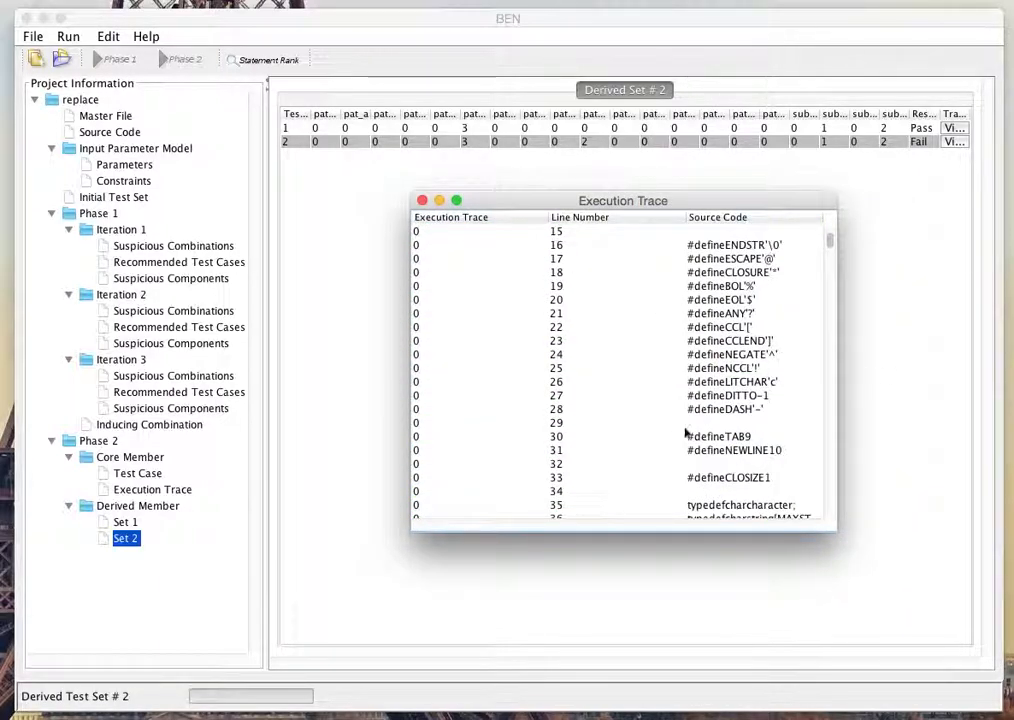
pyautogui.scroll(-17, 680, 412)
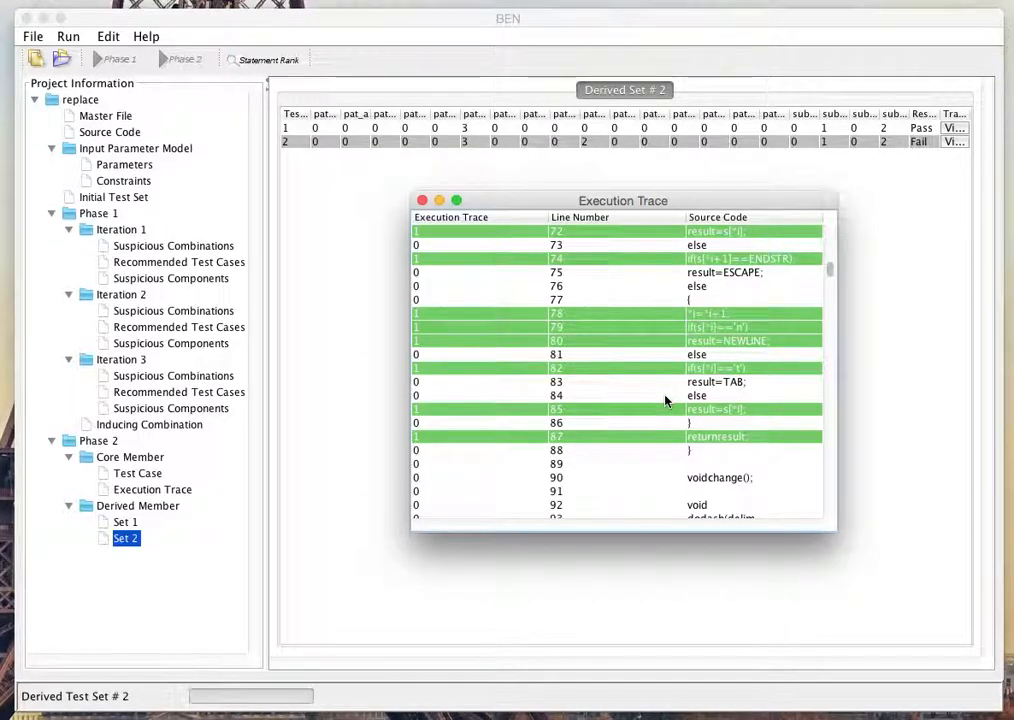
pyautogui.scroll(-1, 663, 398)
pyautogui.scroll(11, 663, 398)
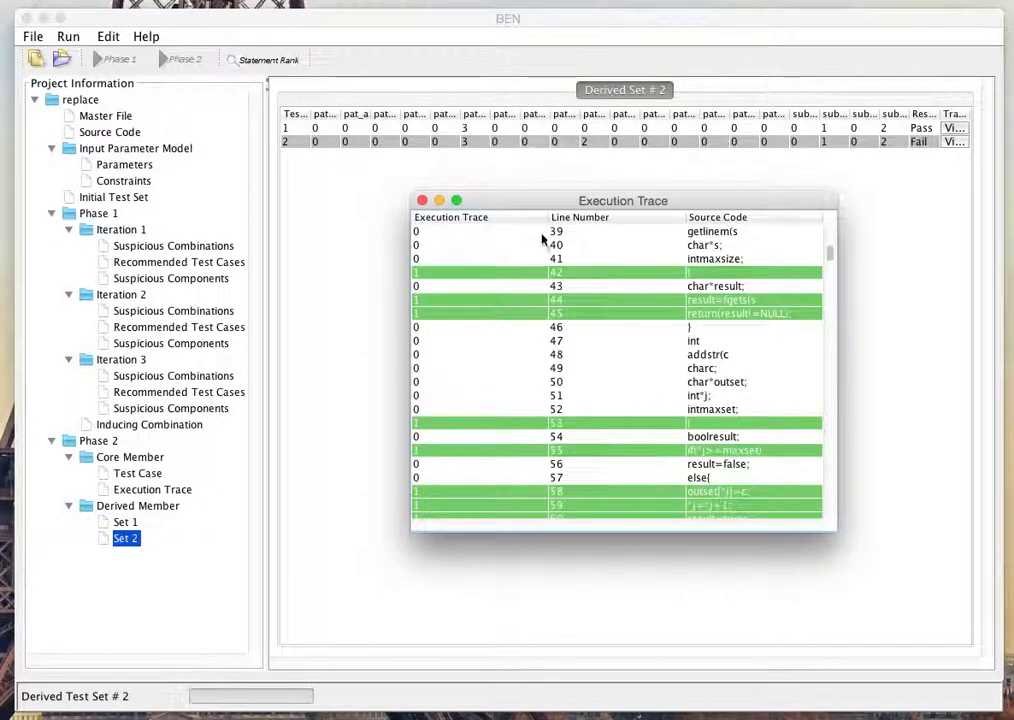
pyautogui.click(422, 201)
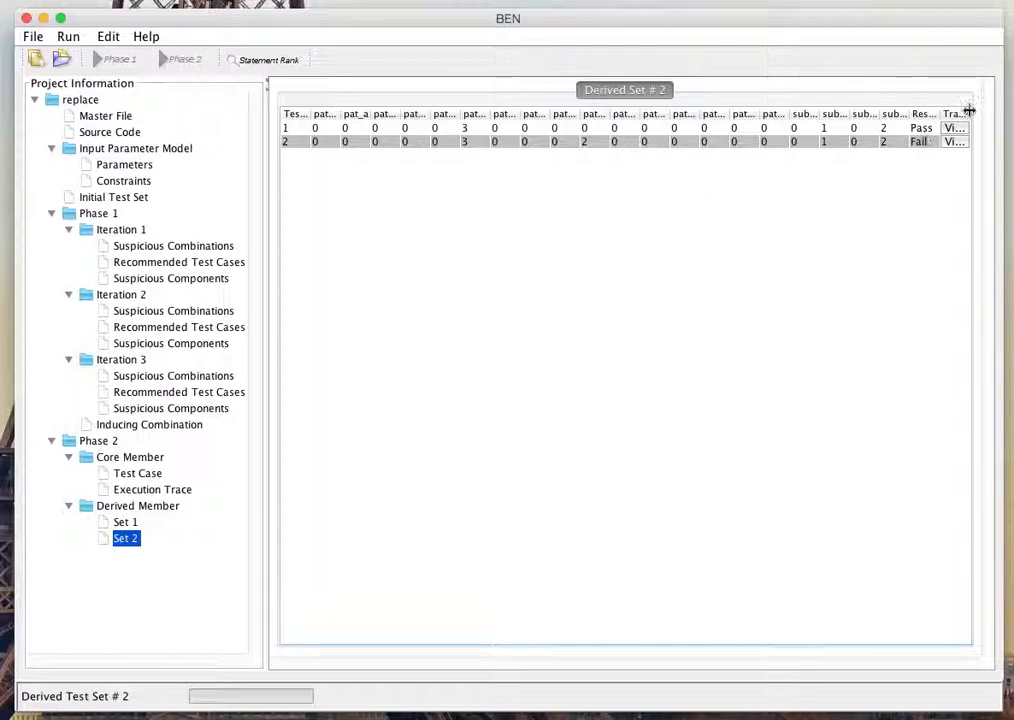
# Step: Generate the statement rank and examine the ranks assigned to the source code lines throughout the list
pyautogui.click(257, 63)
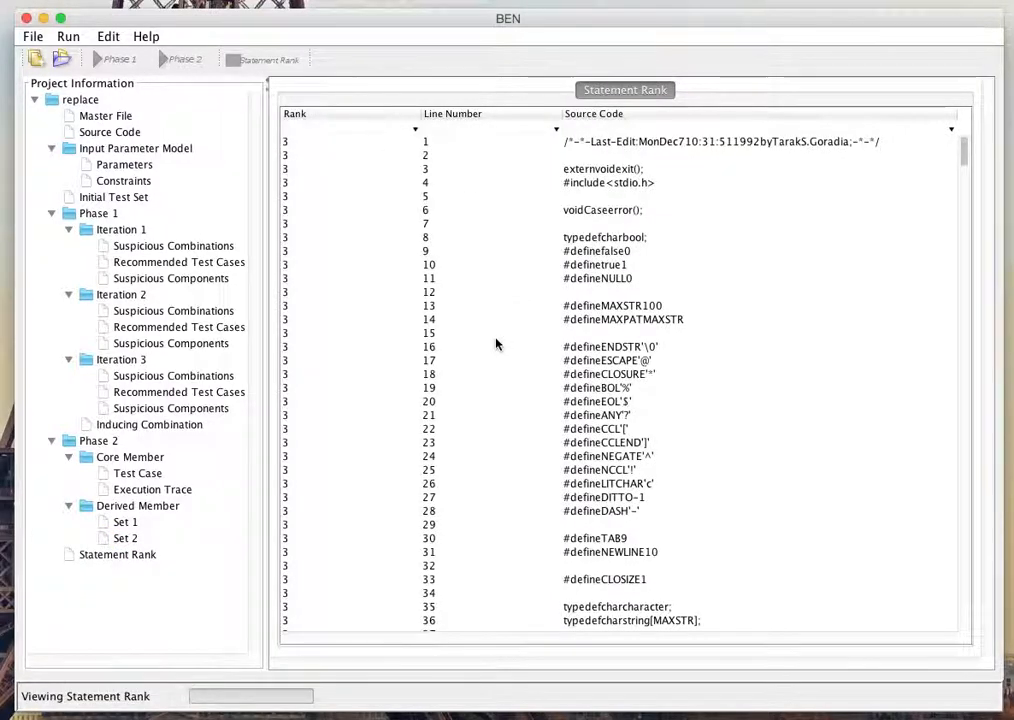
pyautogui.scroll(-10, 530, 390)
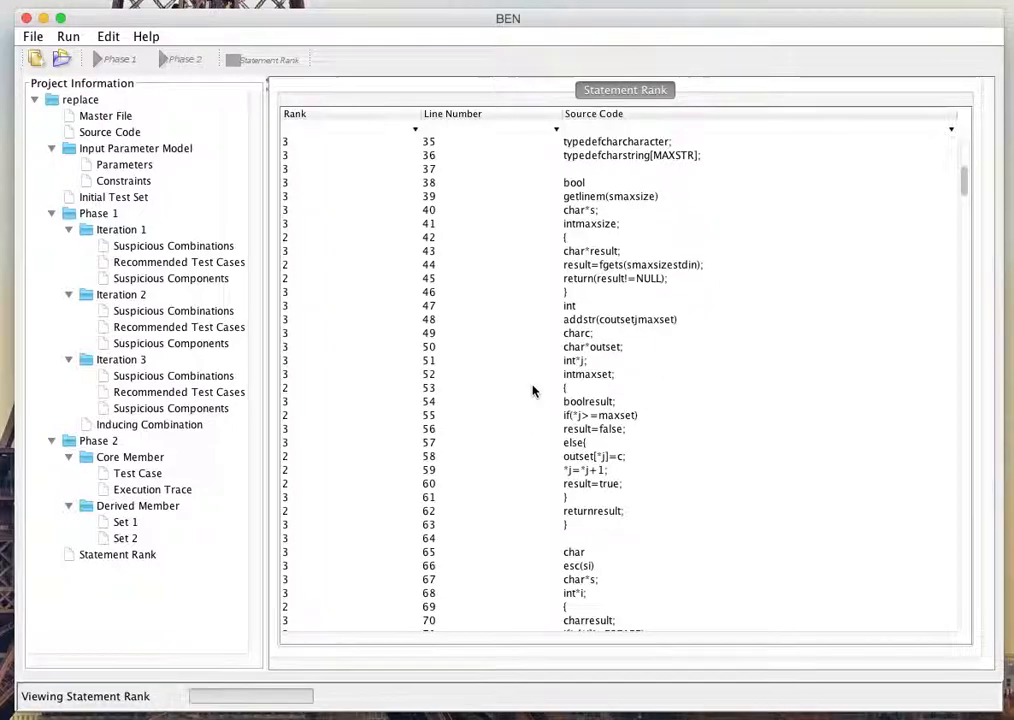
pyautogui.scroll(-12, 530, 391)
pyautogui.scroll(-3, 536, 388)
pyautogui.scroll(-3, 536, 388)
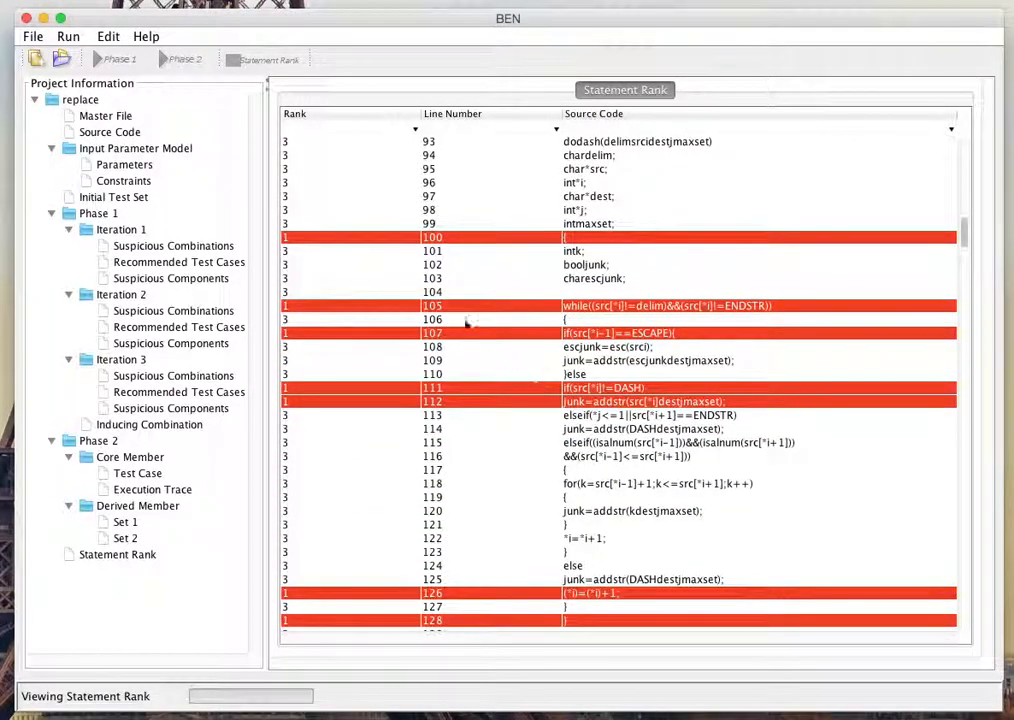
pyautogui.scroll(-1, 527, 324)
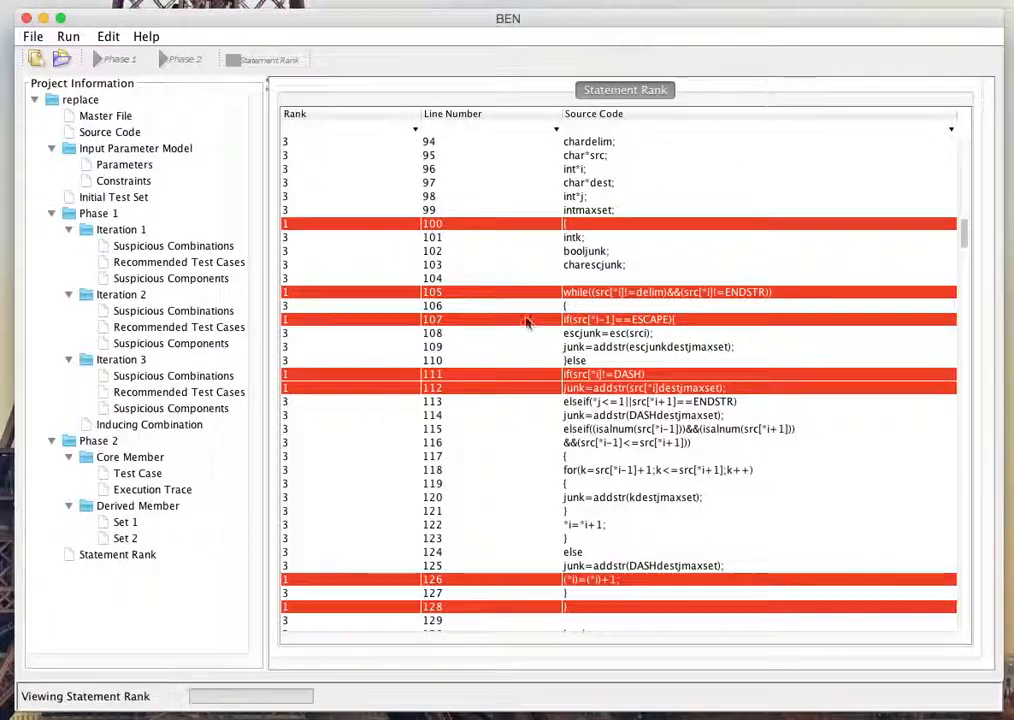
pyautogui.scroll(-16, 602, 516)
pyautogui.scroll(-20, 604, 395)
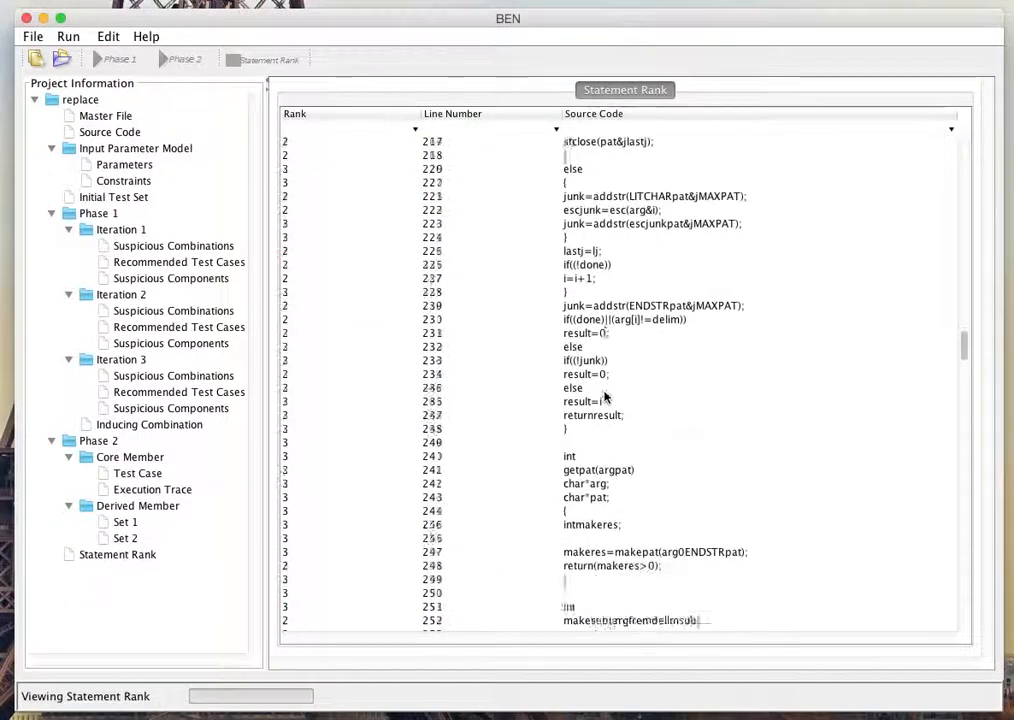
pyautogui.scroll(-20, 606, 388)
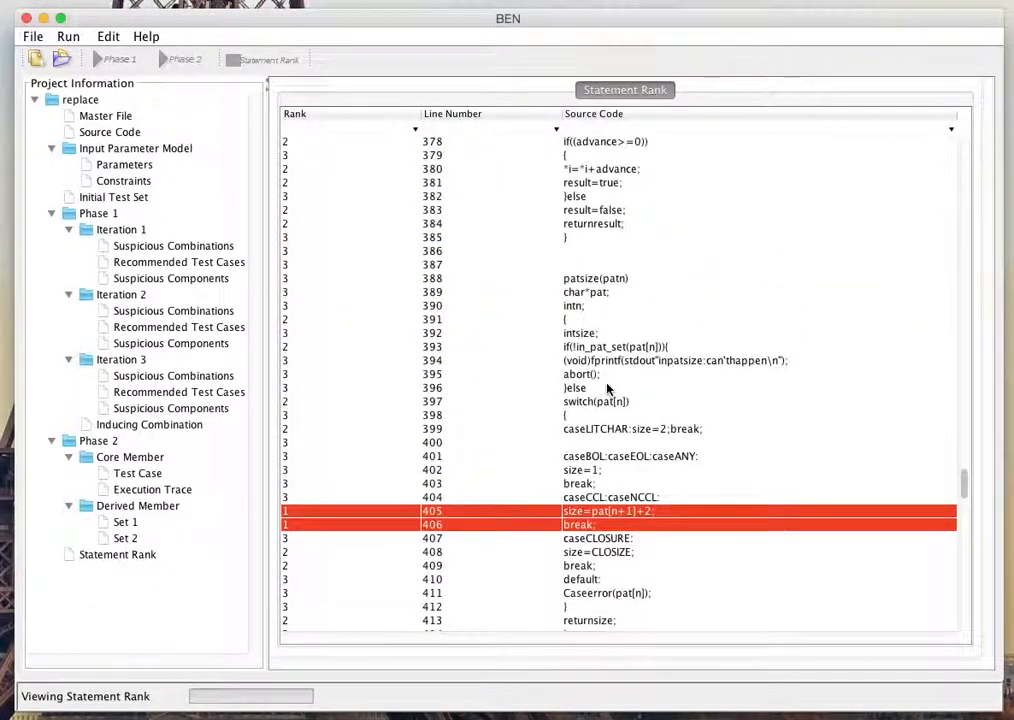
pyautogui.scroll(-15, 608, 388)
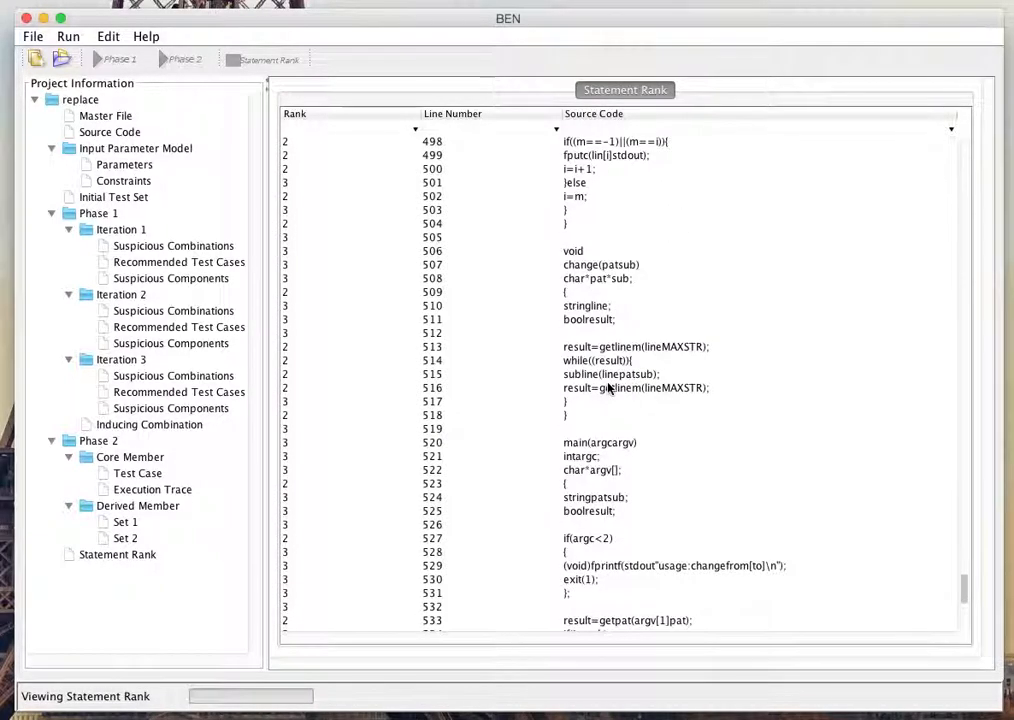
pyautogui.scroll(-7, 608, 388)
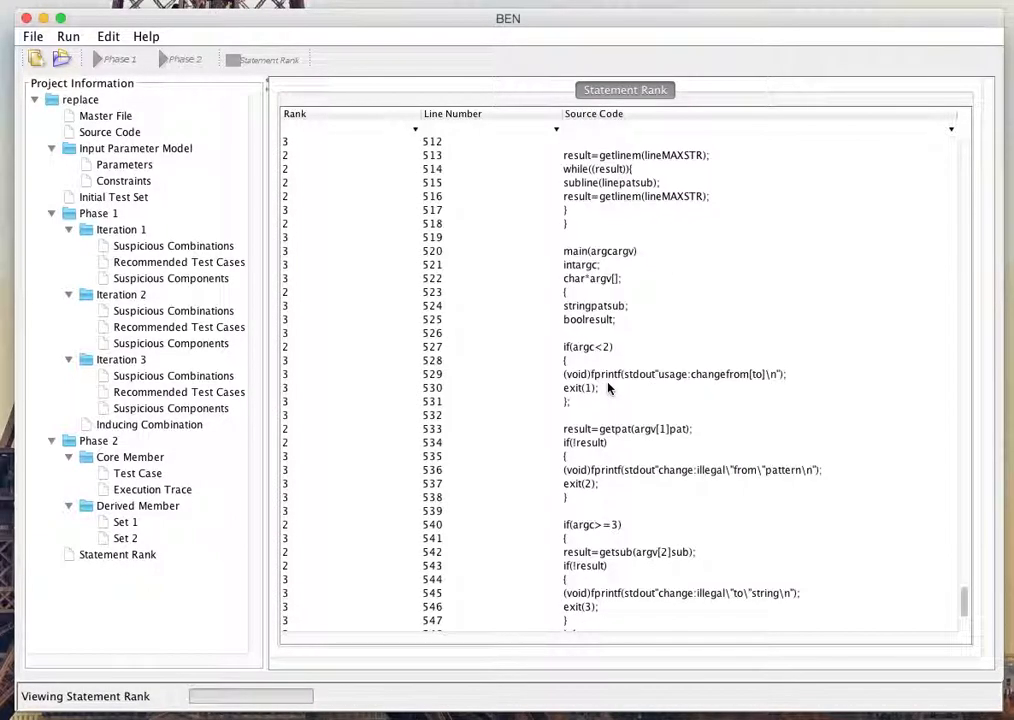
pyautogui.scroll(12, 608, 388)
pyautogui.scroll(20, 608, 388)
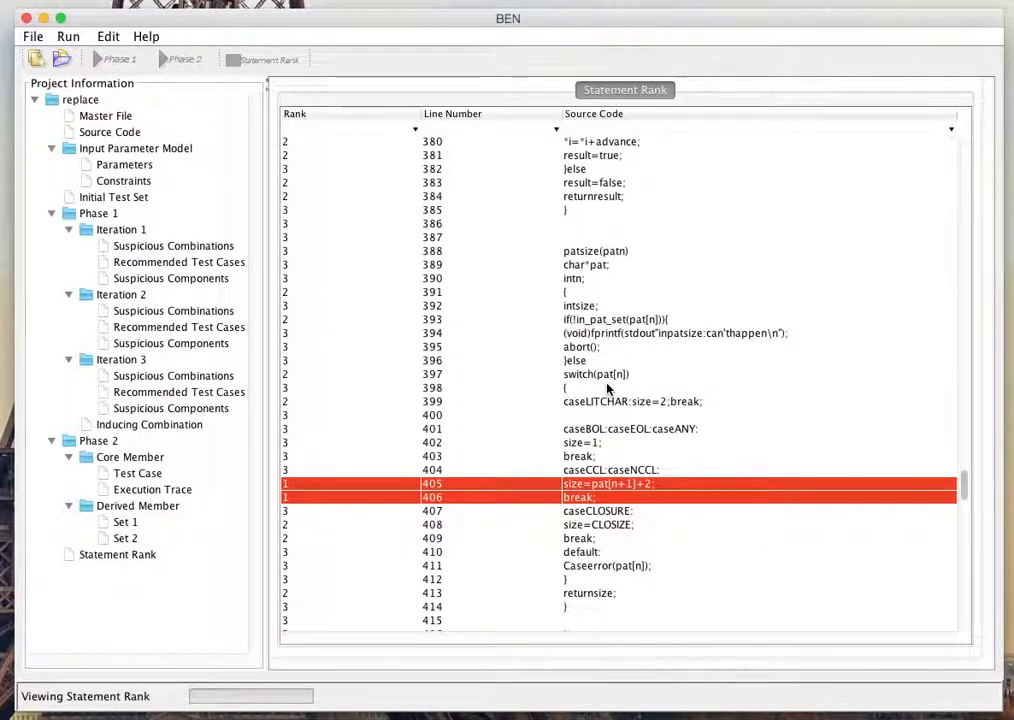
# Step: Filter the statement rank table to show only statements of rank 1
pyautogui.click(415, 130)
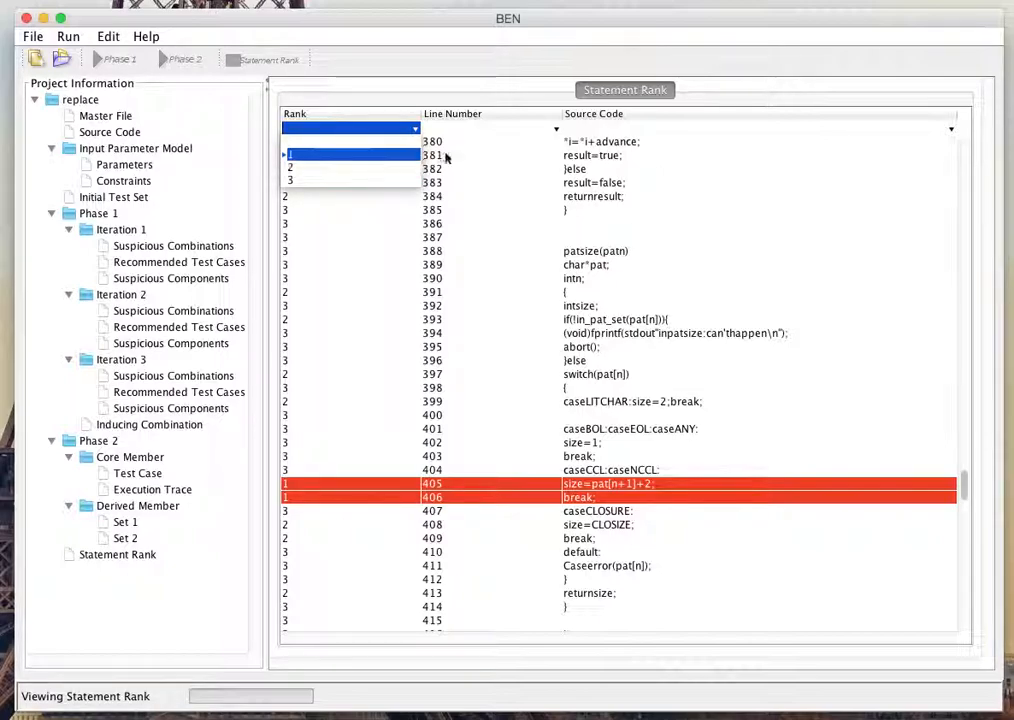
pyautogui.click(317, 154)
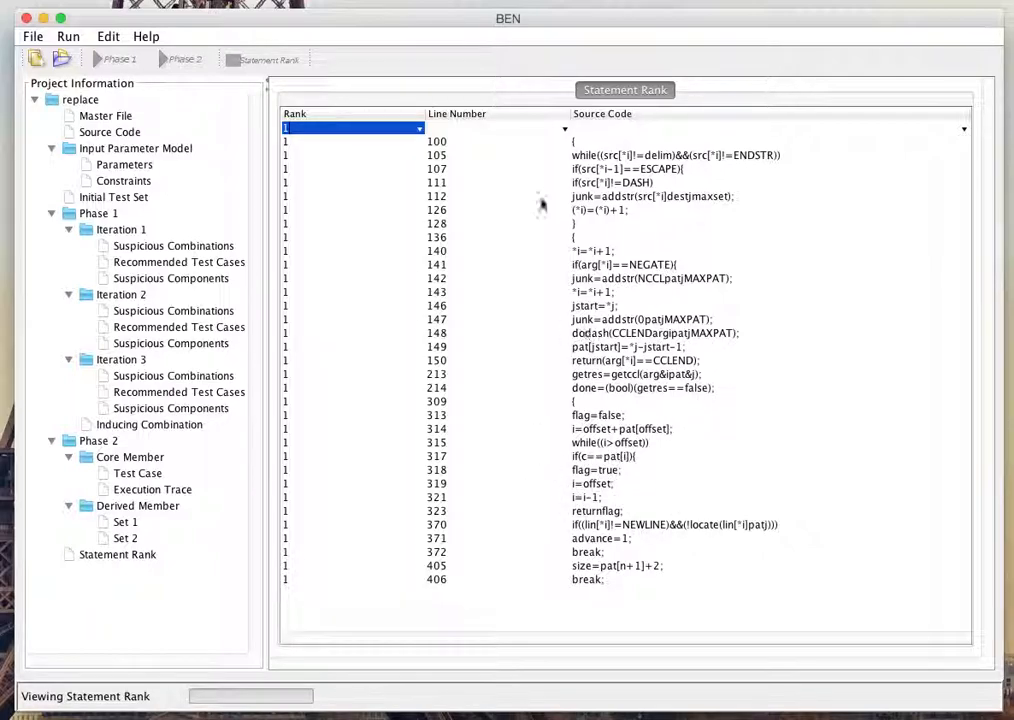
# Step: Clear the rank filter and inspect the full statement list down to the code around lines 370 to 372
pyautogui.click(420, 131)
pyautogui.click(389, 150)
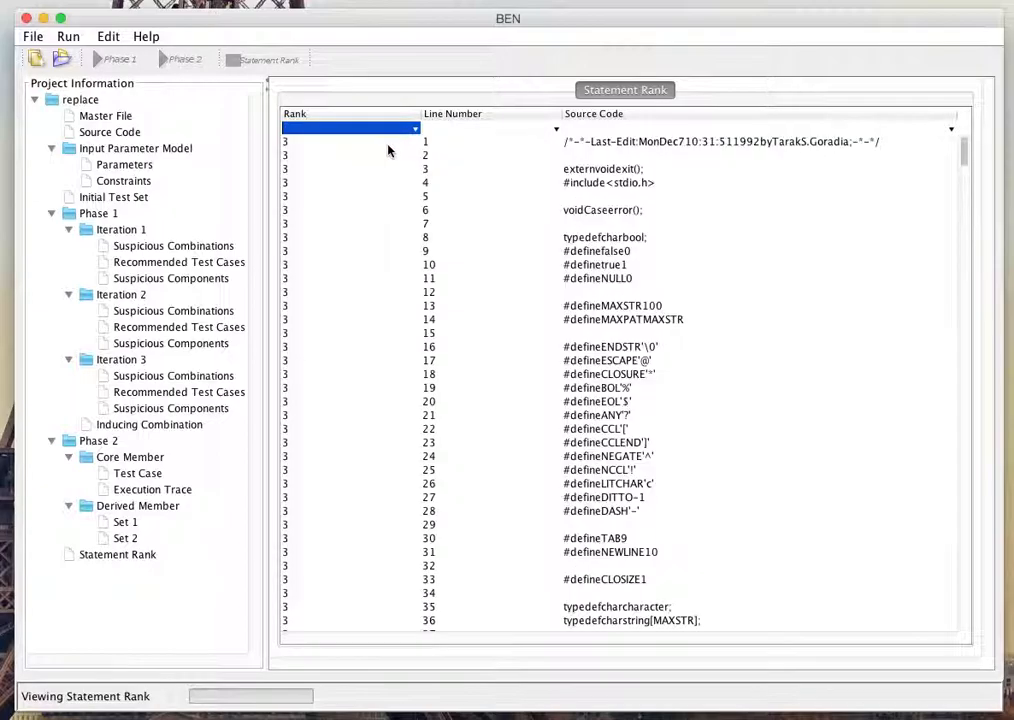
pyautogui.scroll(-3, 800, 356)
pyautogui.scroll(-20, 811, 358)
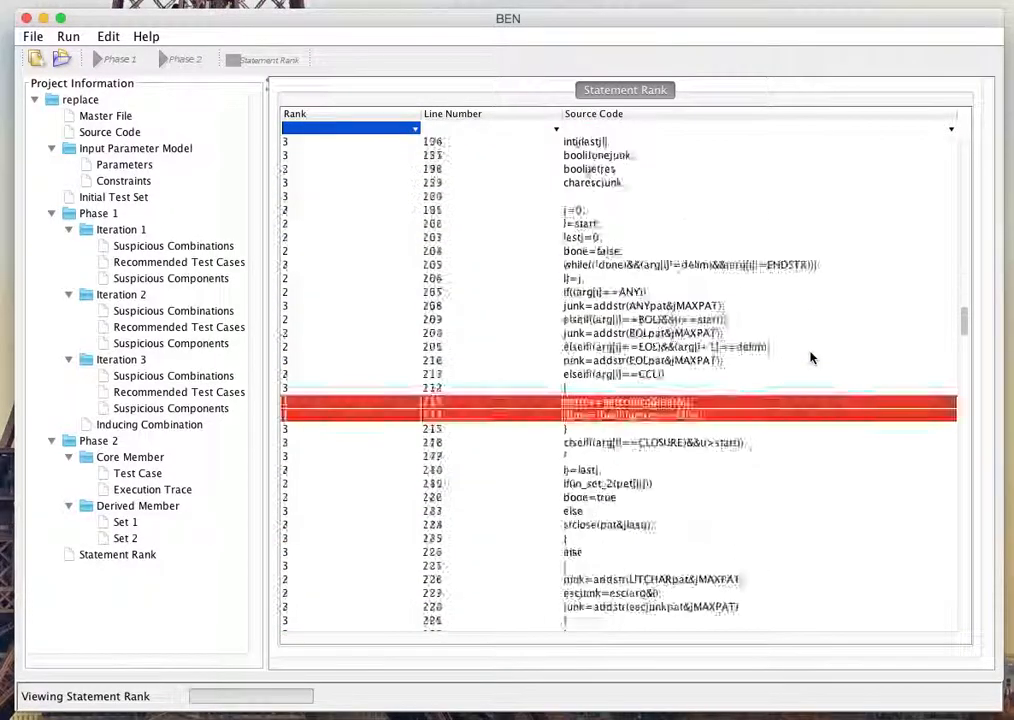
pyautogui.scroll(-5, 815, 355)
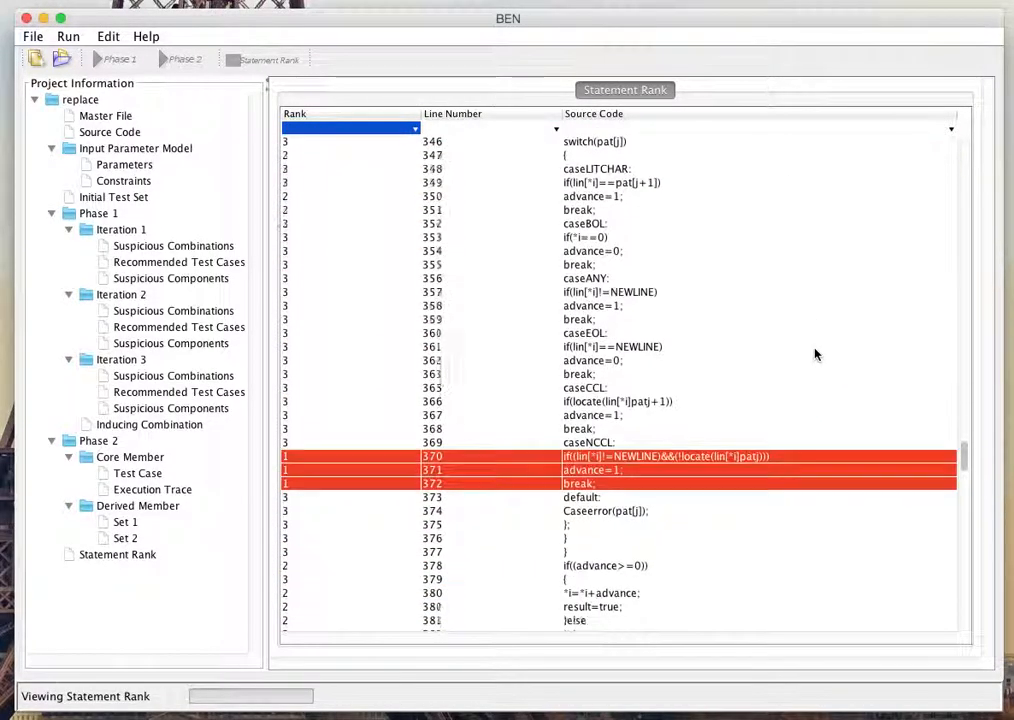
pyautogui.scroll(-4, 815, 355)
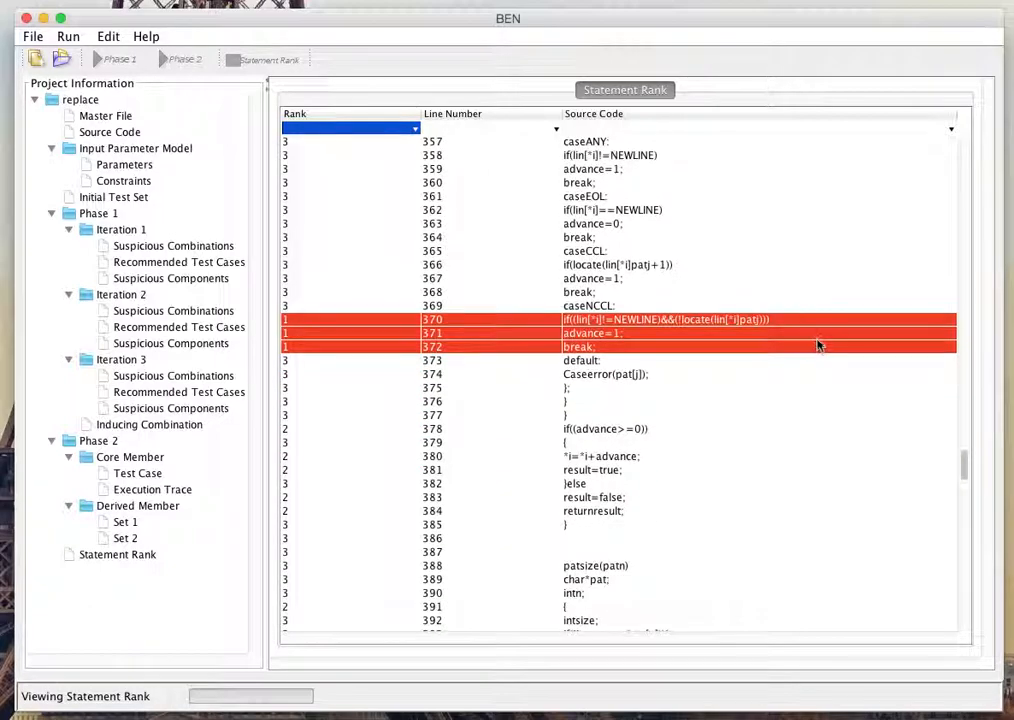